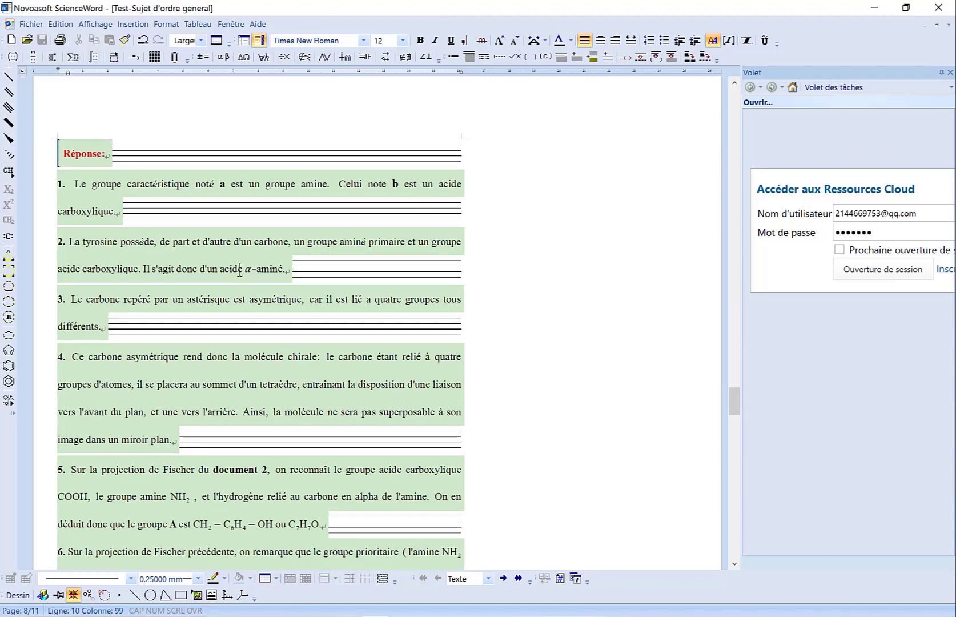
- Look through the end of the tyrosine answers and exercise 4 on aspirin, including the Document 3 glassware table
scroll(240, 270, down, 10)
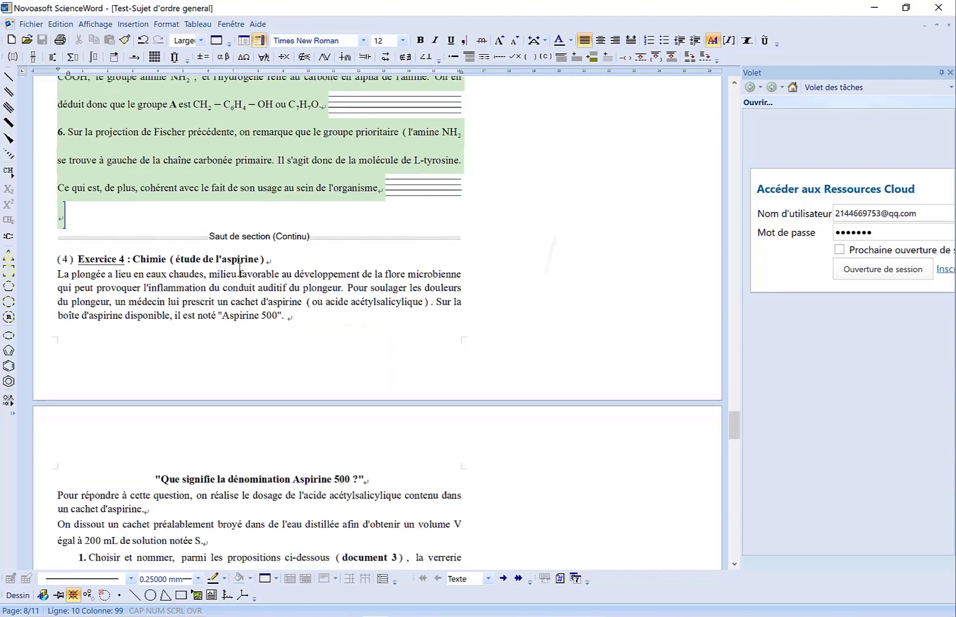
scroll(240, 270, down, 3)
scroll(239, 270, down, 5)
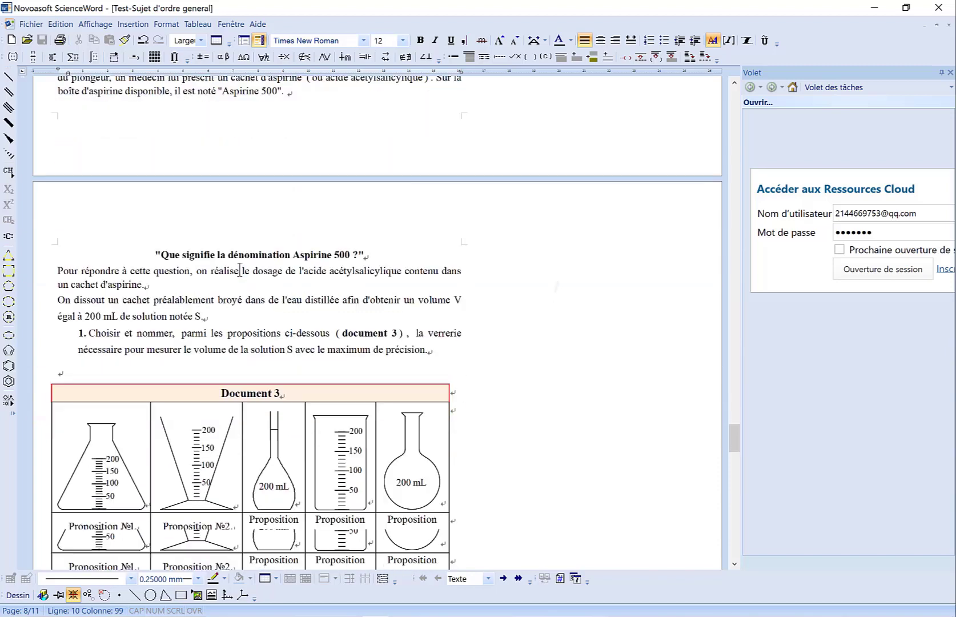
scroll(240, 269, down, 1)
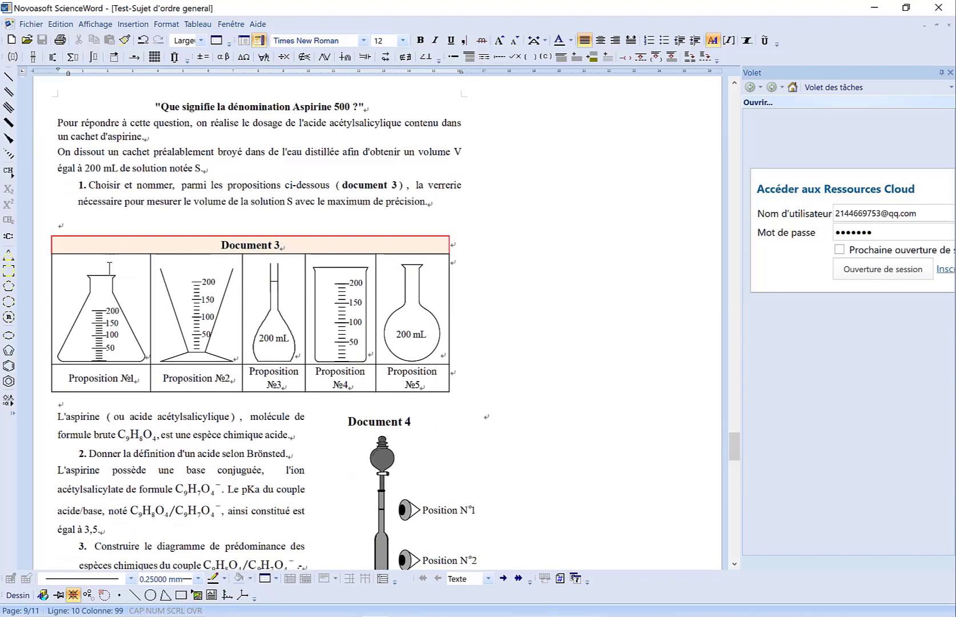
click(109, 267)
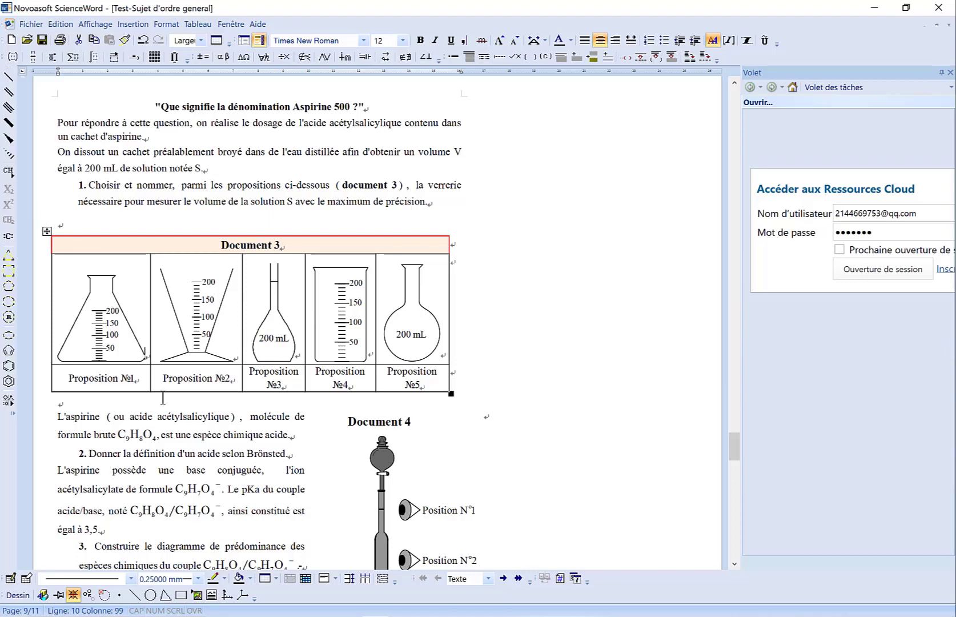
scroll(163, 395, down, 3)
scroll(163, 395, down, 3)
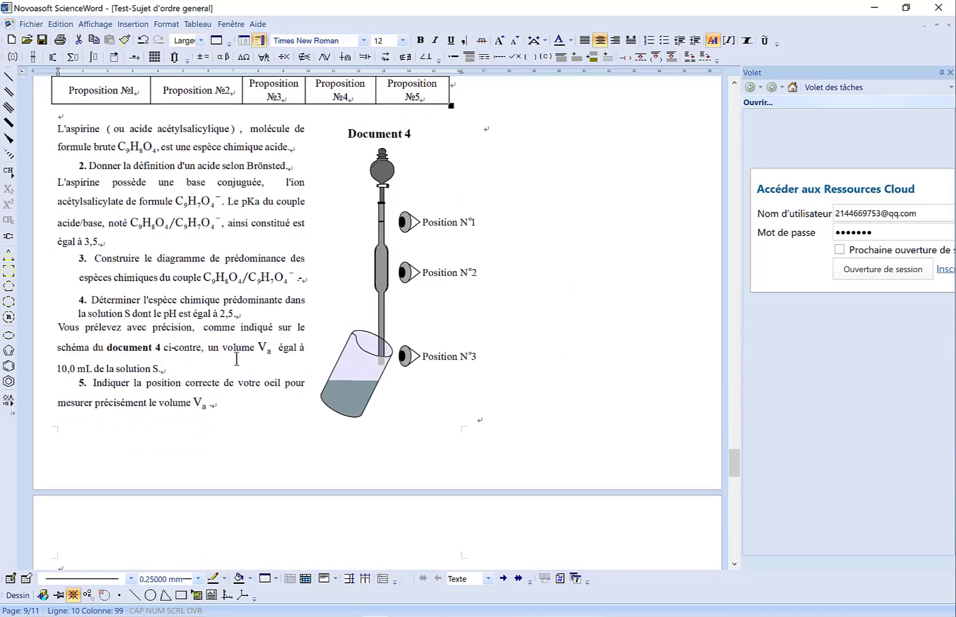
- Apply borders around and between all cells of the layout table containing questions 2 to 5 and Document 4
click(252, 337)
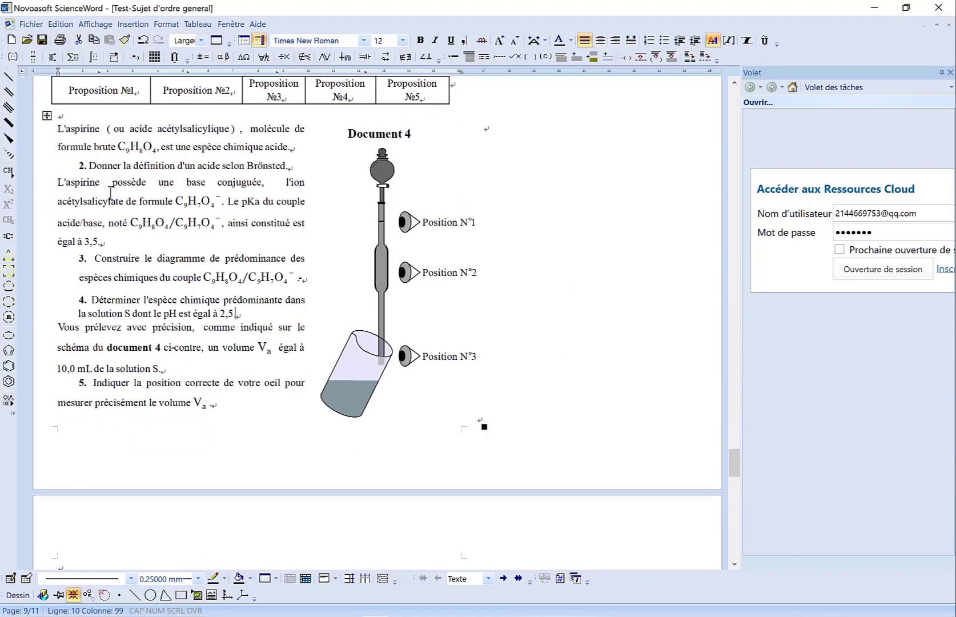
click(47, 115)
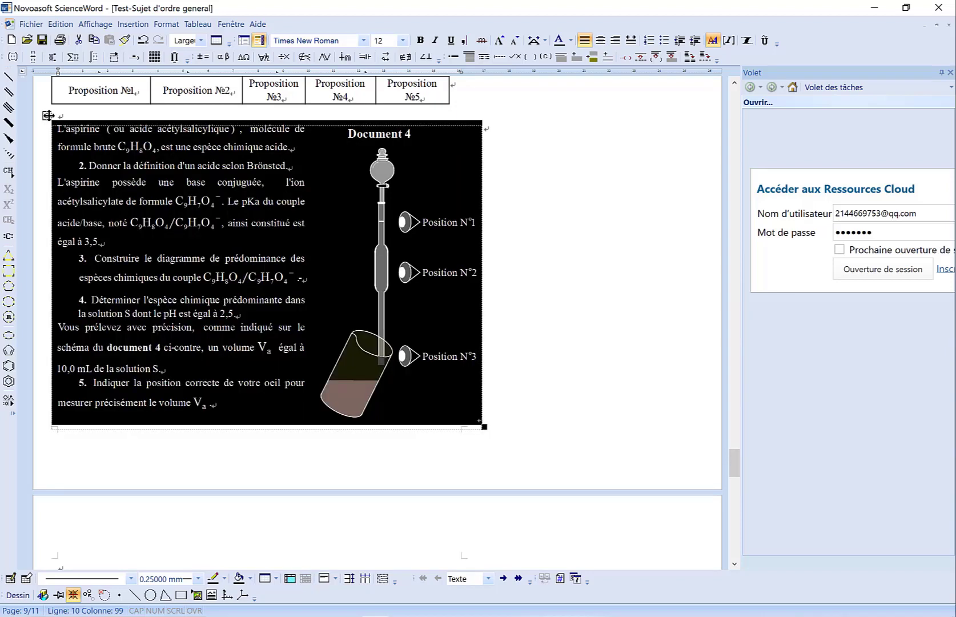
right_click(48, 115)
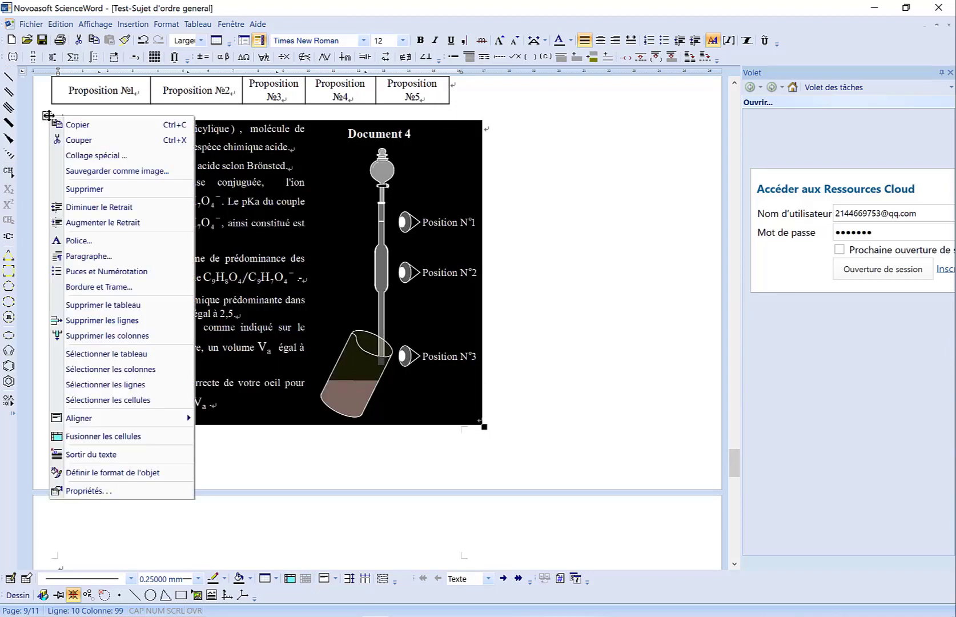
click(89, 489)
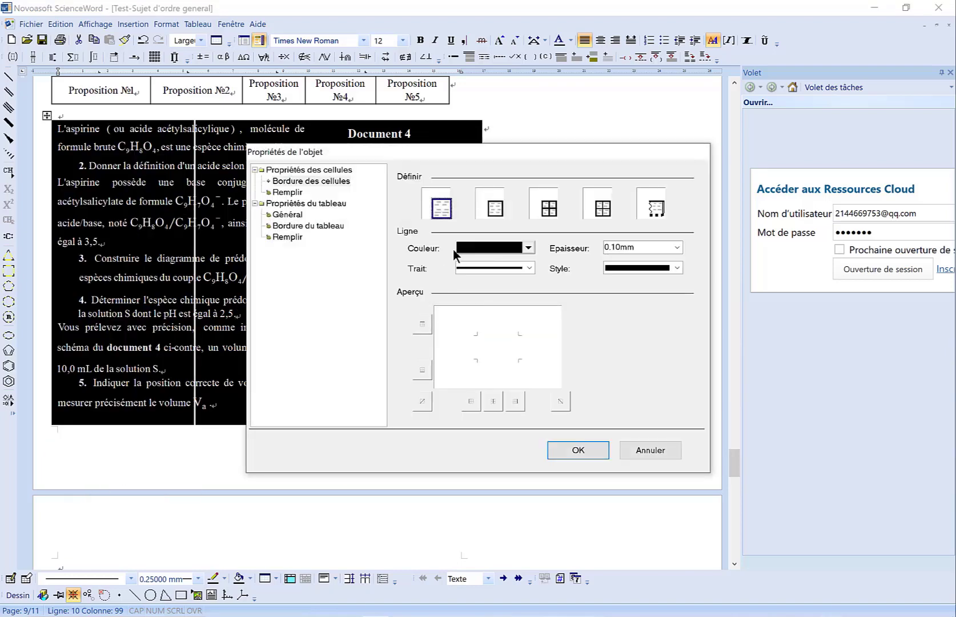
click(550, 212)
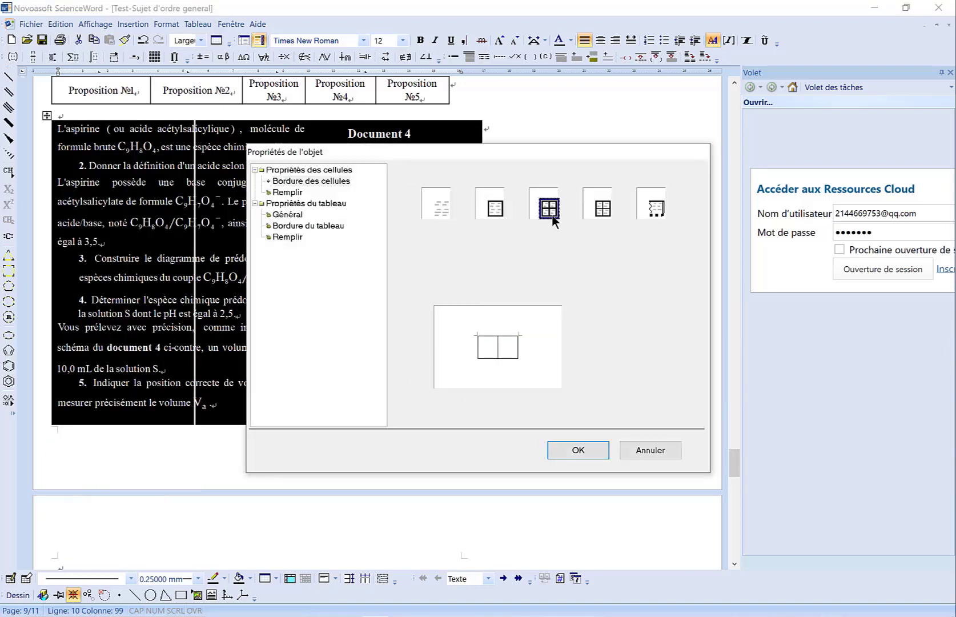
click(597, 450)
click(549, 360)
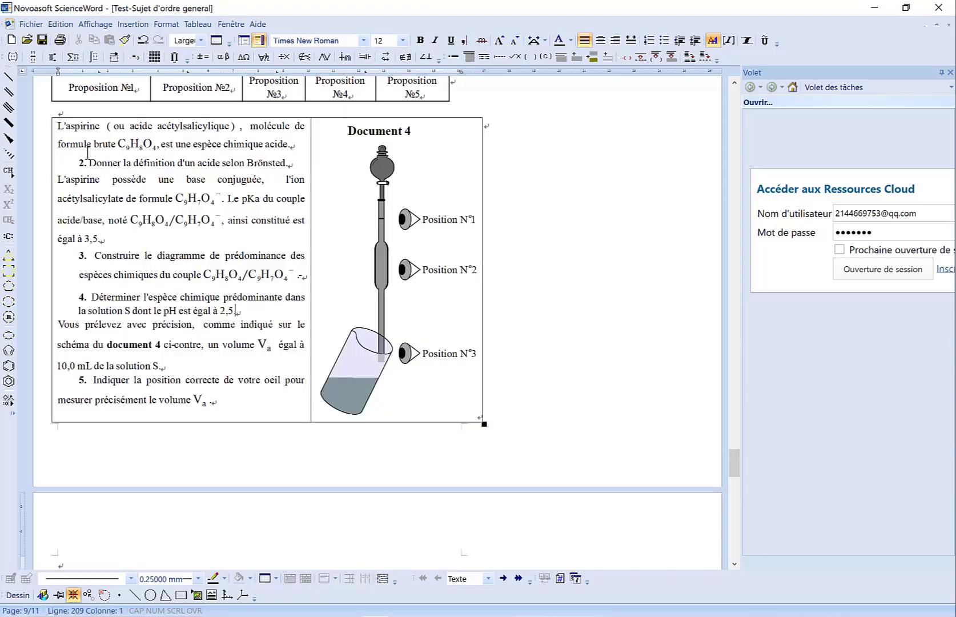
- Remove all cell borders from the table containing questions 2 to 5 and Document 4
click(48, 113)
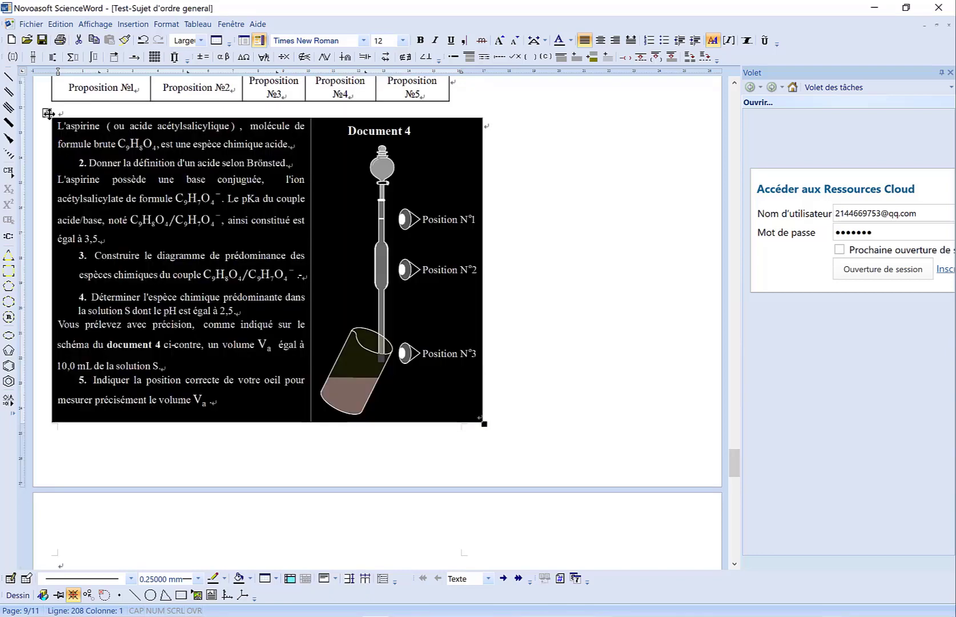
right_click(48, 113)
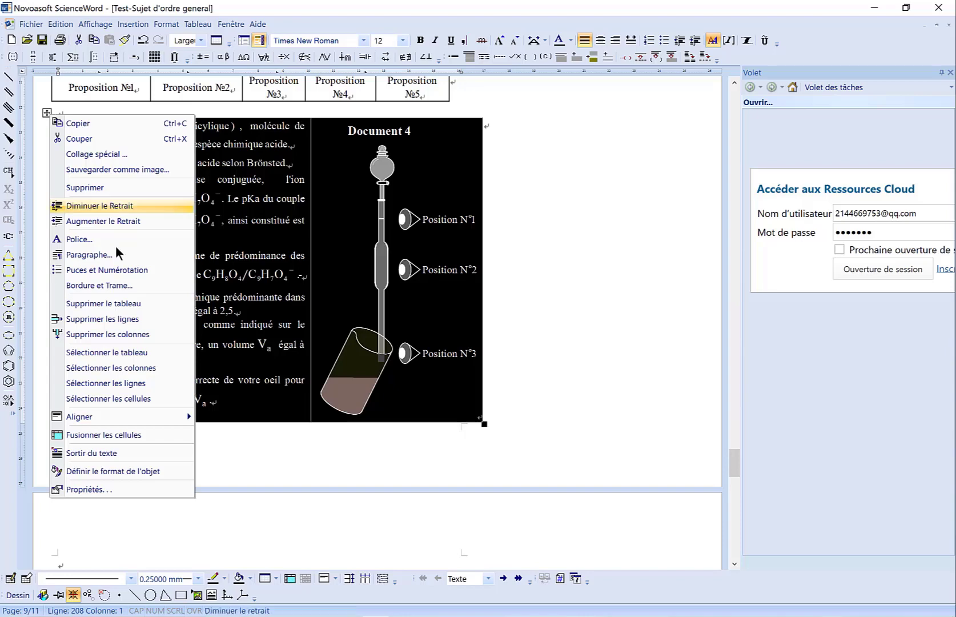
click(78, 487)
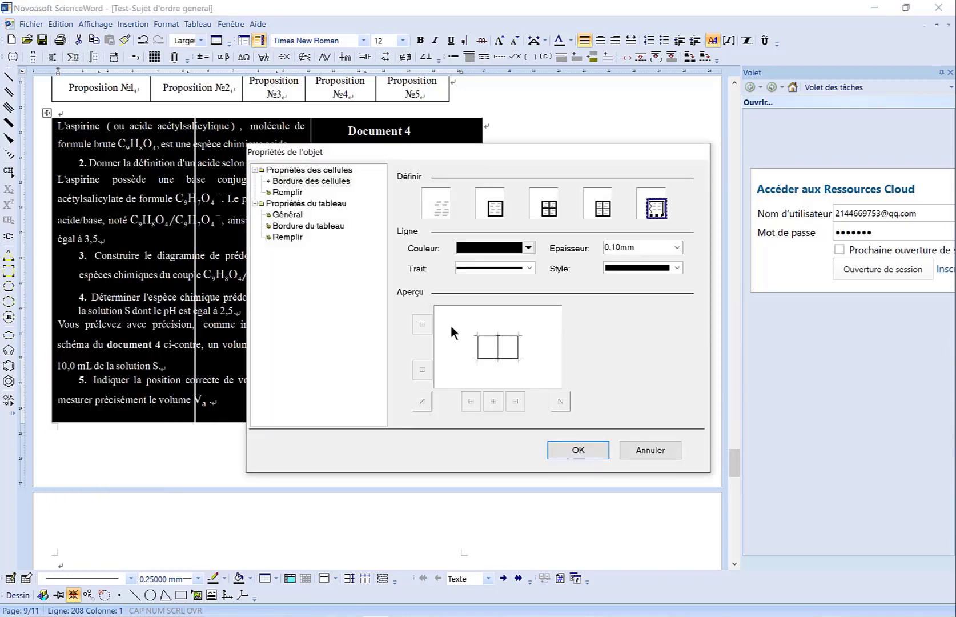
click(445, 215)
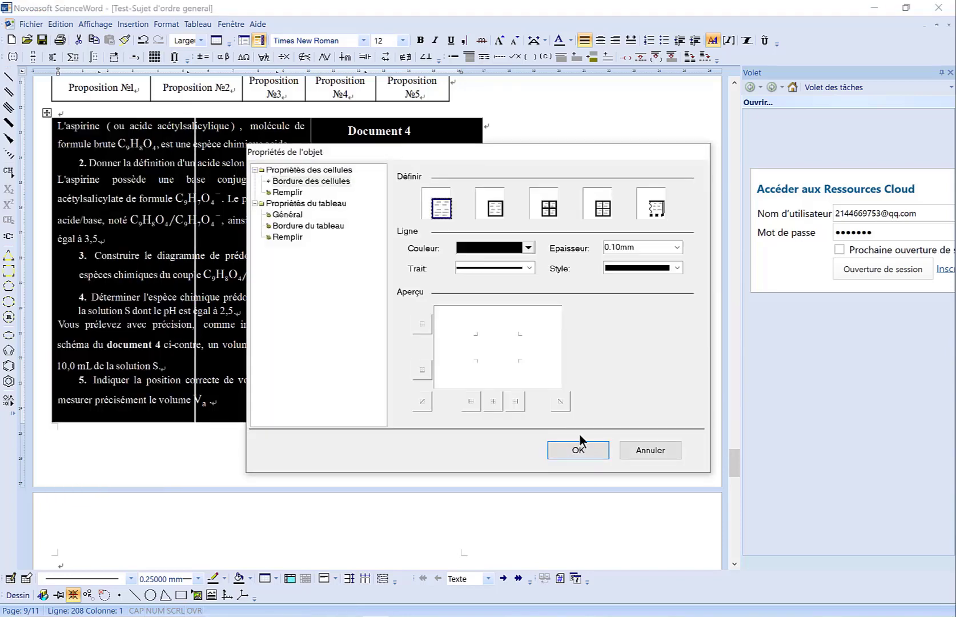
click(581, 453)
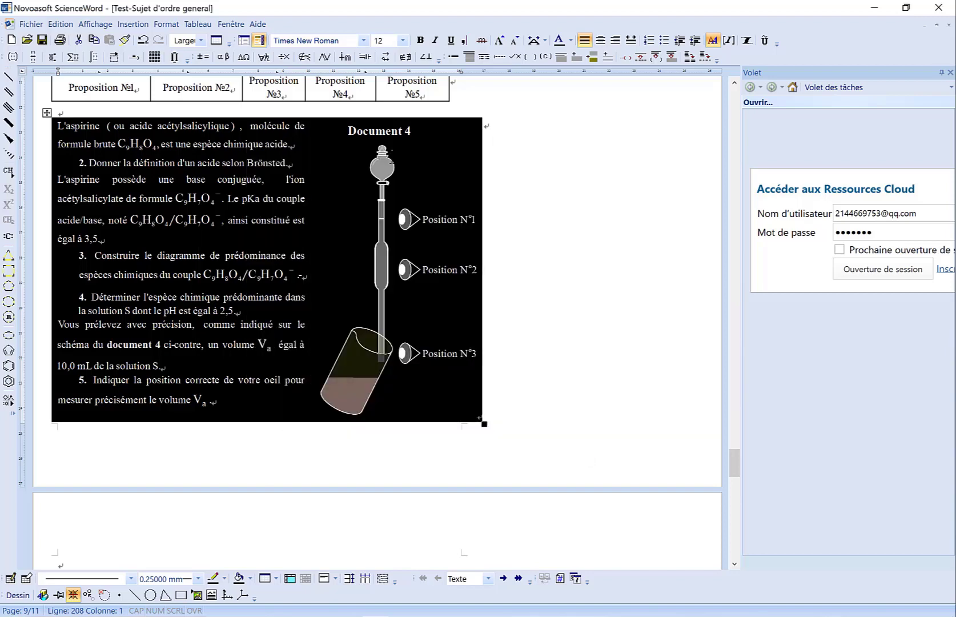
click(534, 228)
- Review the exercise 4 answers, the cell-division labelling in exercise 5, and the mechanical wave experiment with its drawing zone in section C
scroll(533, 229, down, 5)
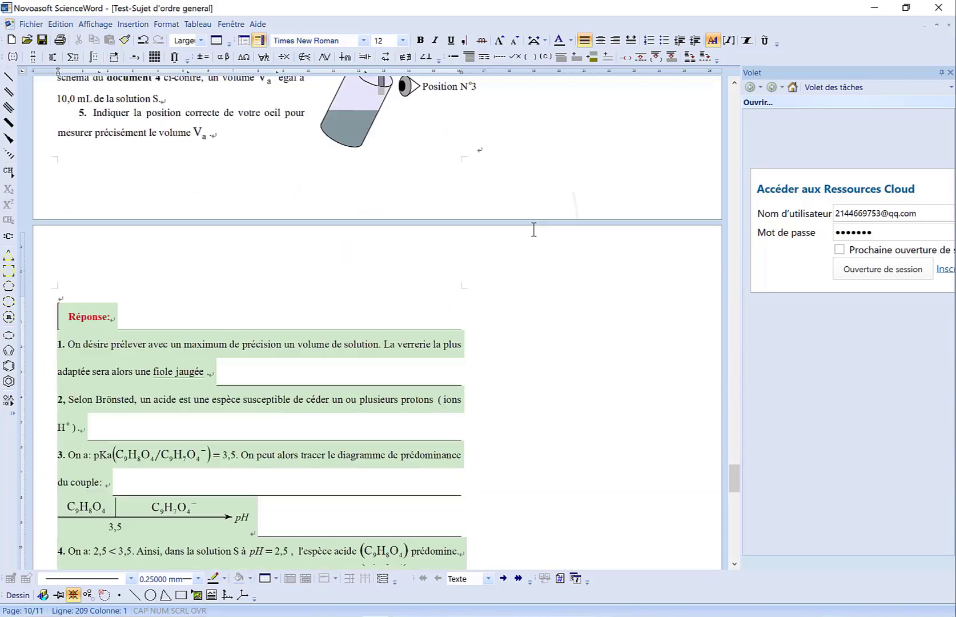
scroll(534, 229, down, 5)
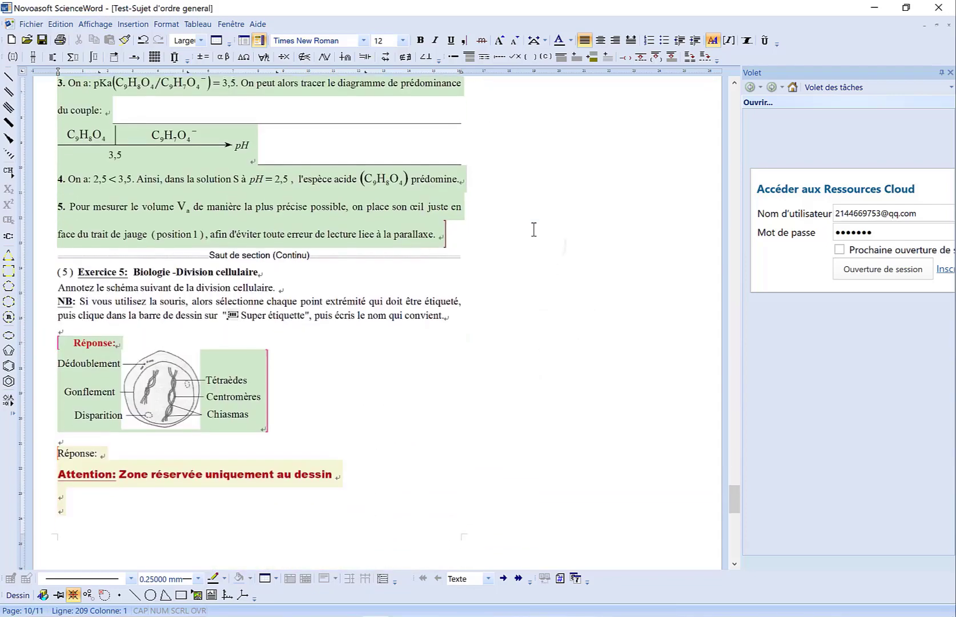
scroll(533, 229, down, 2)
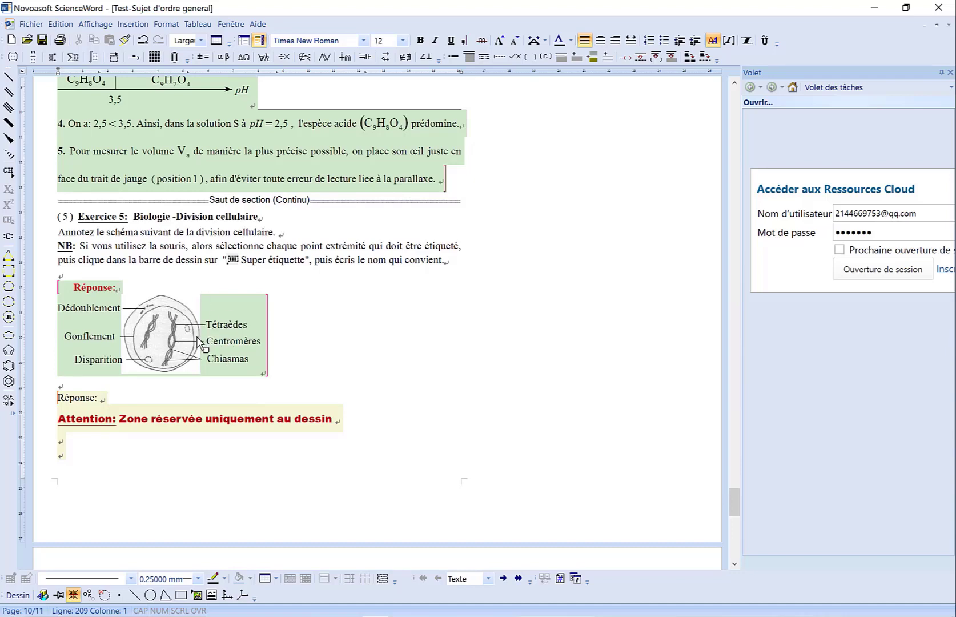
scroll(198, 343, down, 5)
scroll(199, 342, down, 5)
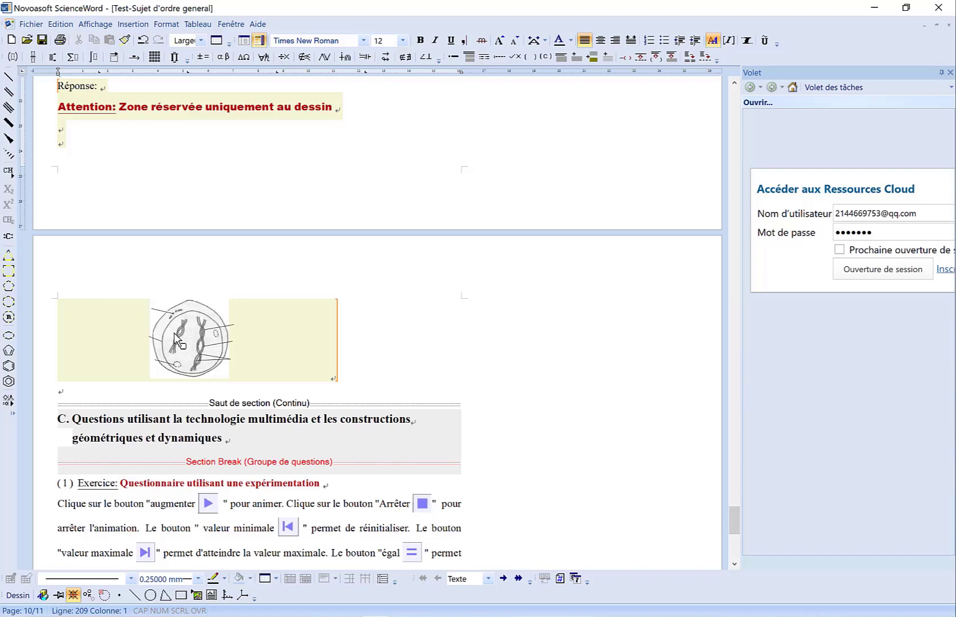
scroll(174, 336, down, 5)
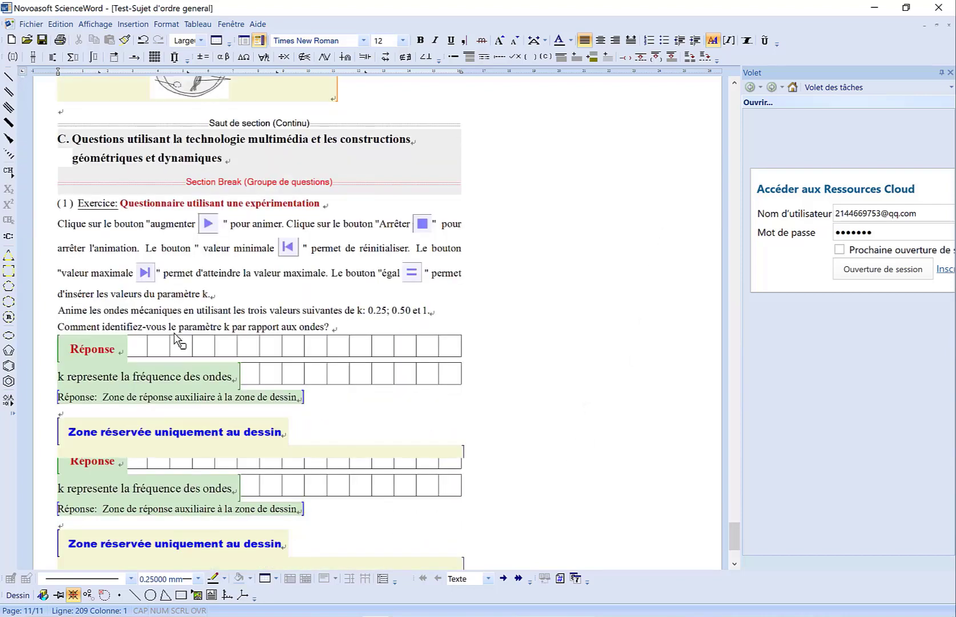
scroll(174, 337, down, 1)
scroll(177, 338, up, 1)
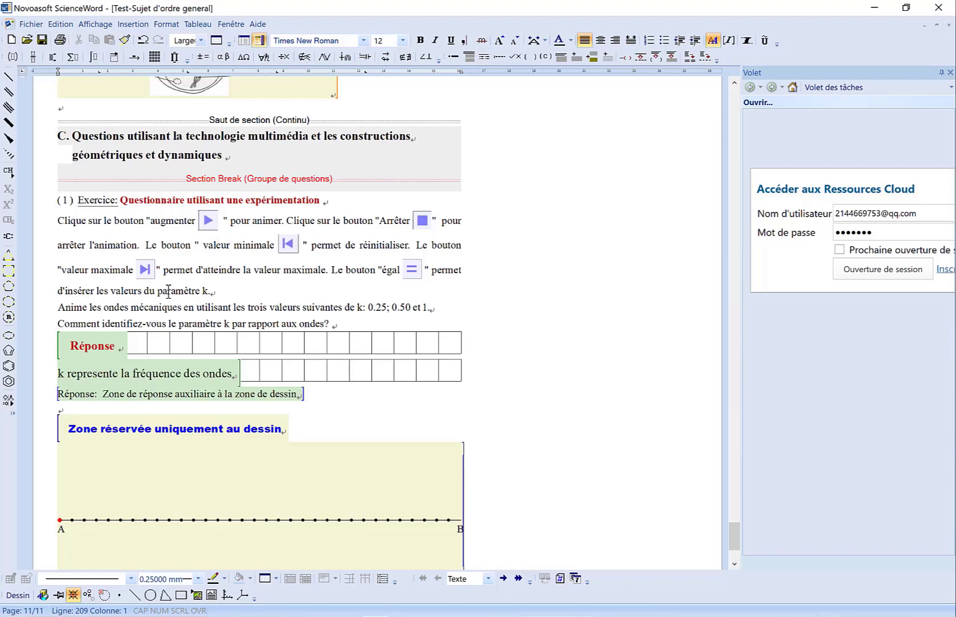
scroll(168, 291, down, 1)
scroll(168, 291, down, 5)
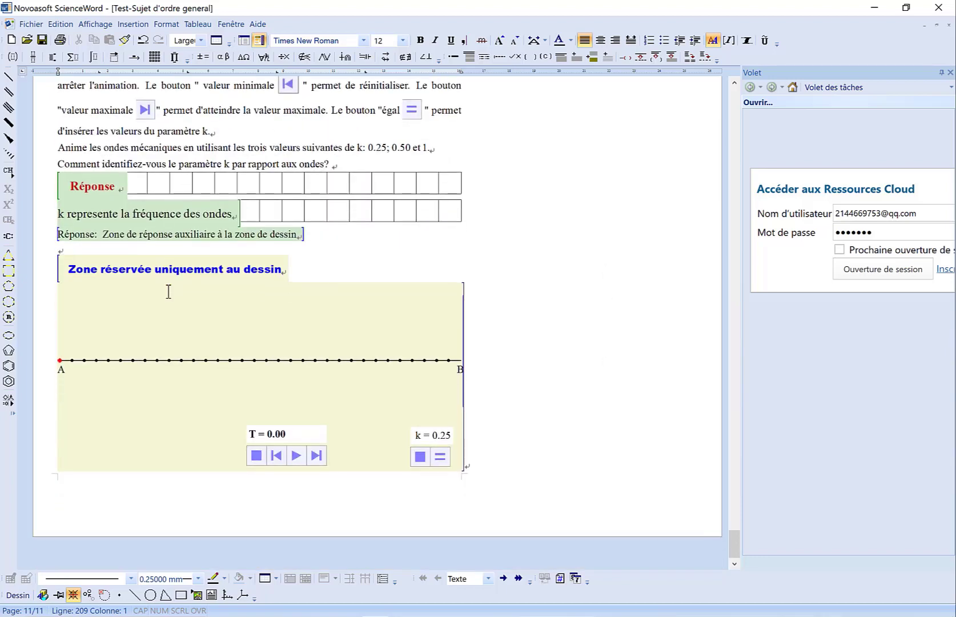
scroll(168, 291, up, 1)
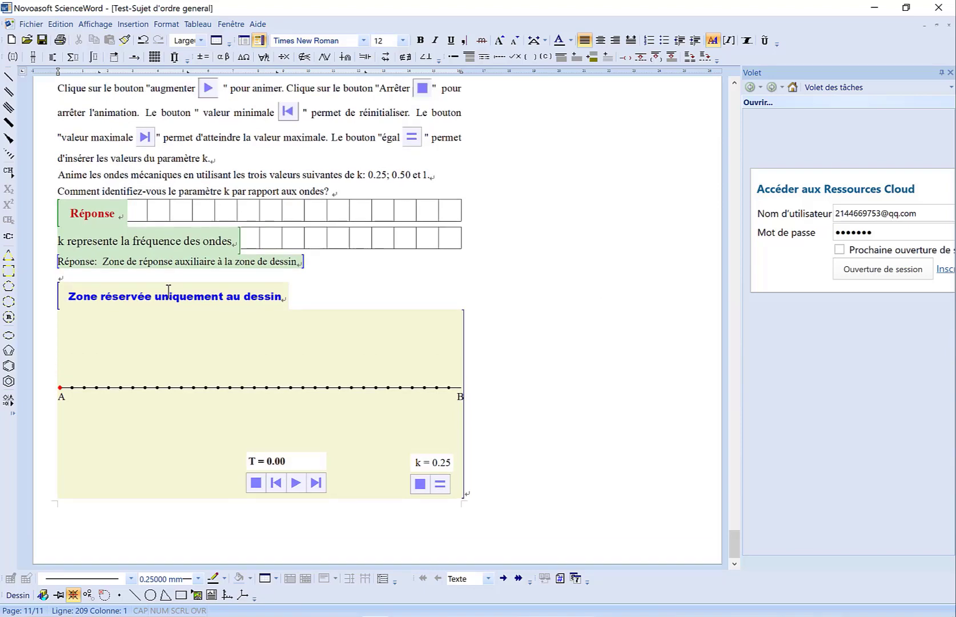
scroll(169, 290, up, 8)
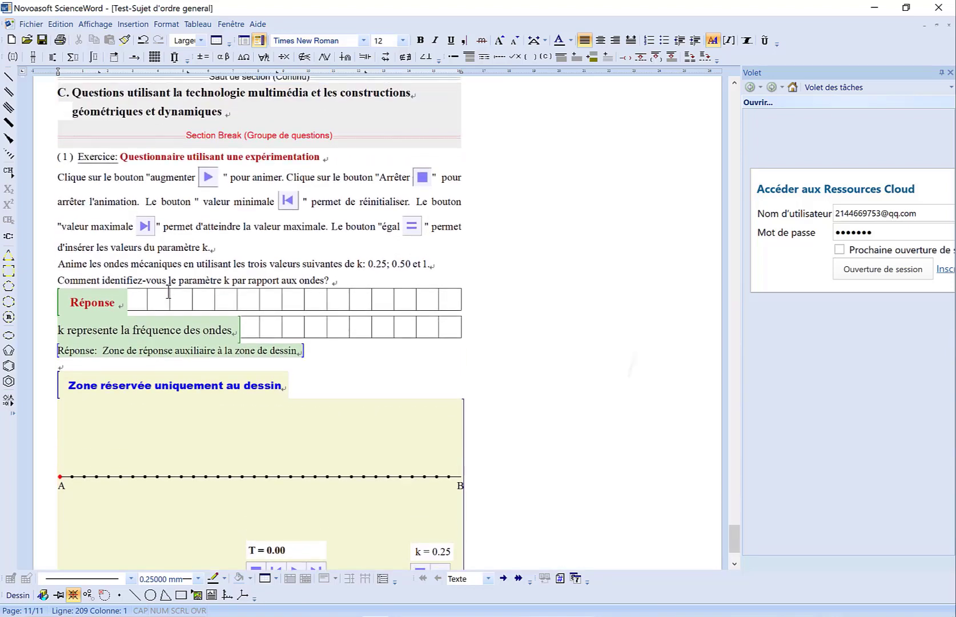
scroll(168, 292, down, 8)
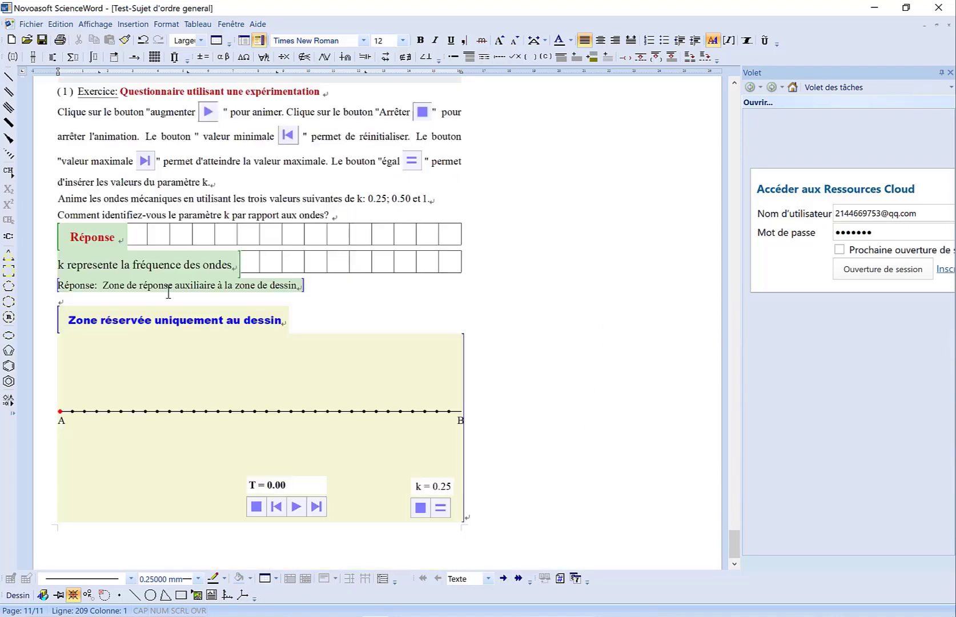
scroll(177, 180, down, 1)
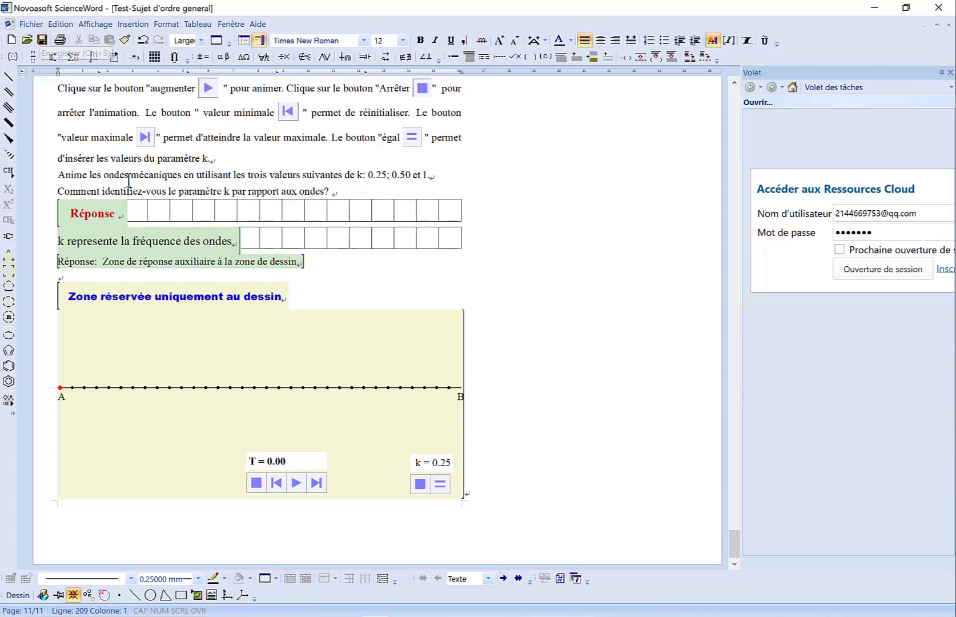
scroll(128, 181, up, 18)
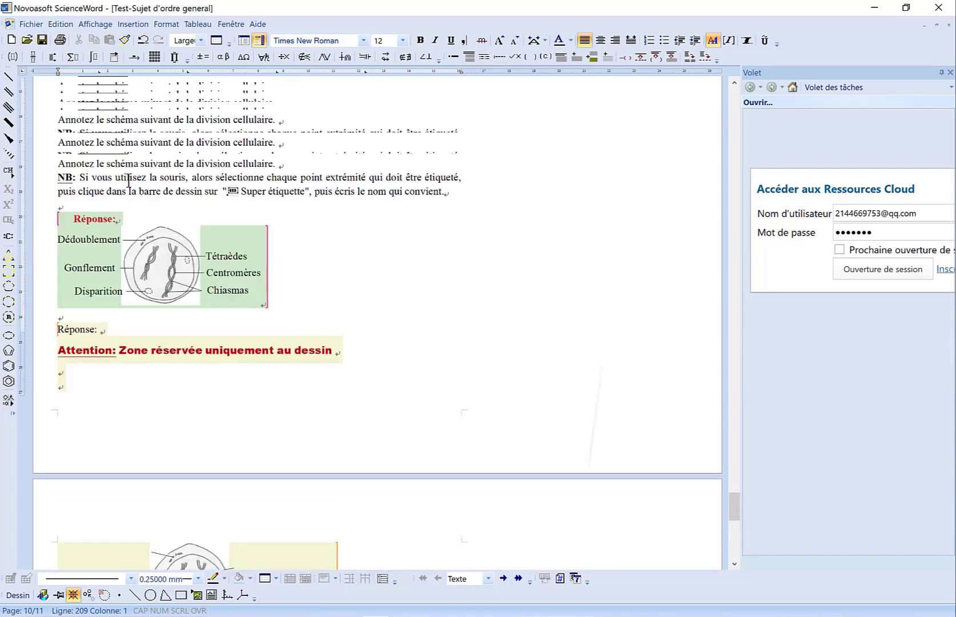
scroll(128, 181, up, 7)
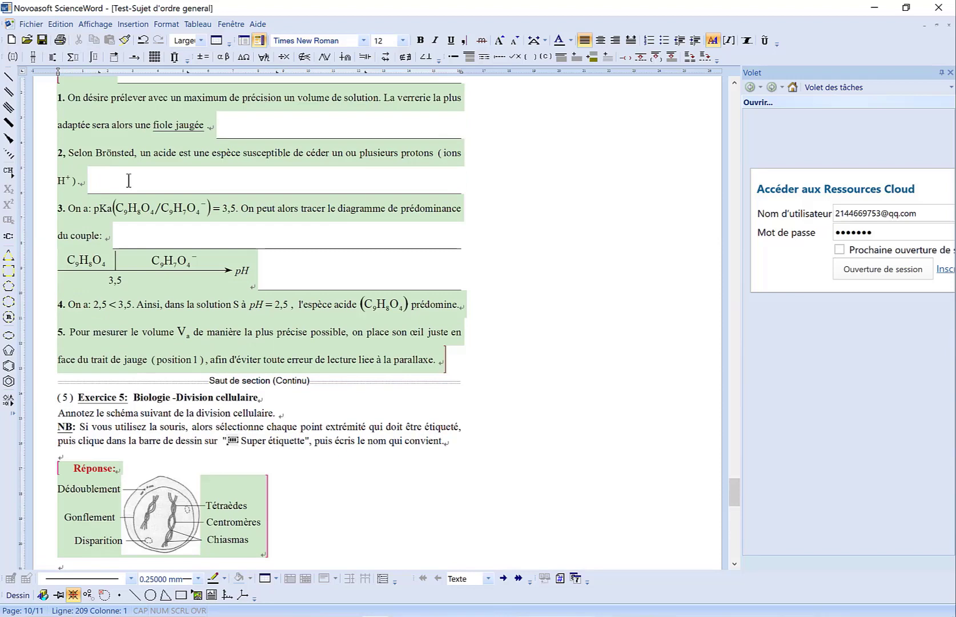
- Generate an A4 question sheet from the test and look through its first pages
click(29, 24)
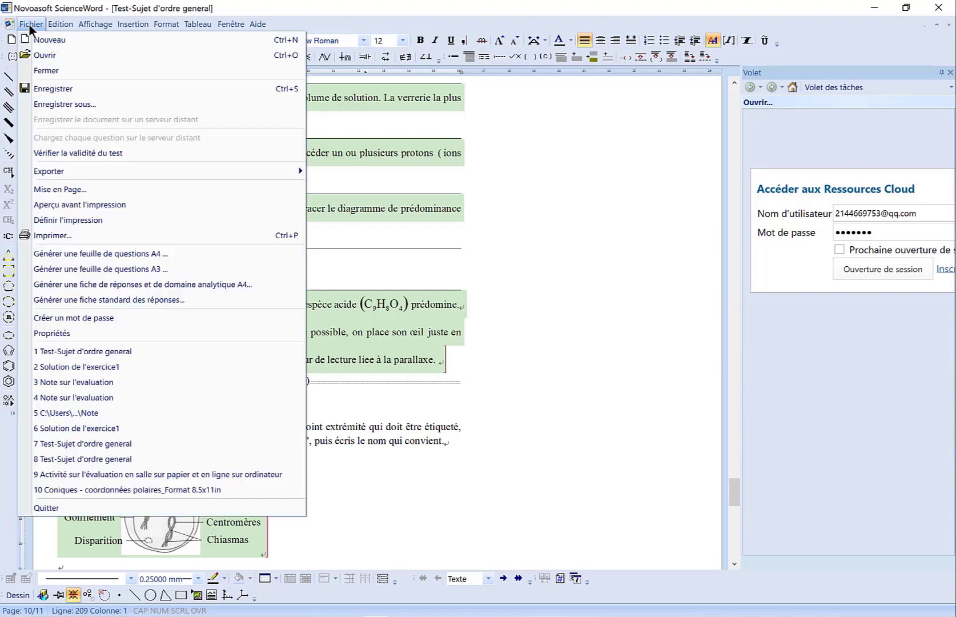
click(92, 352)
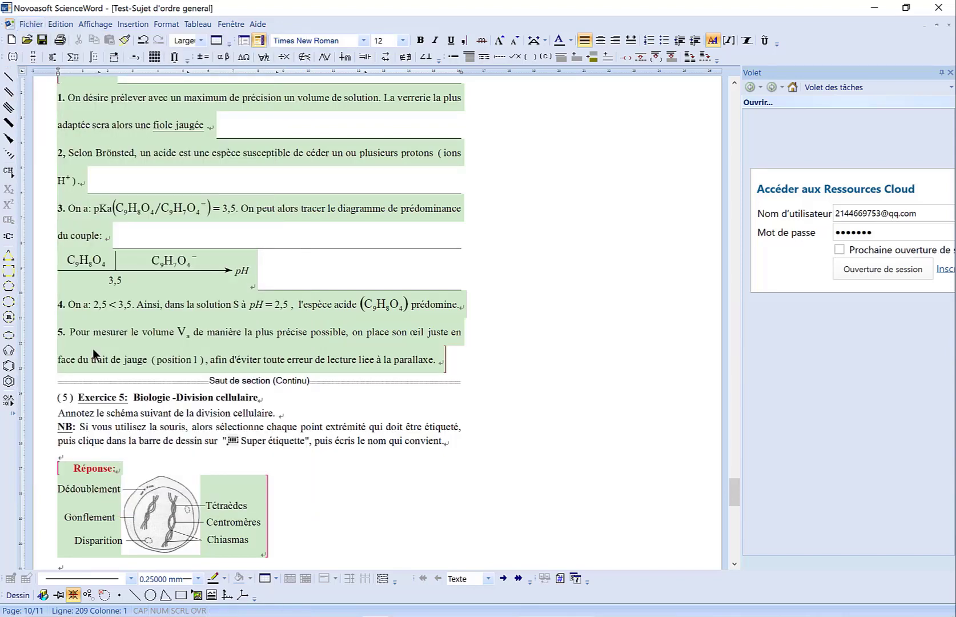
click(31, 24)
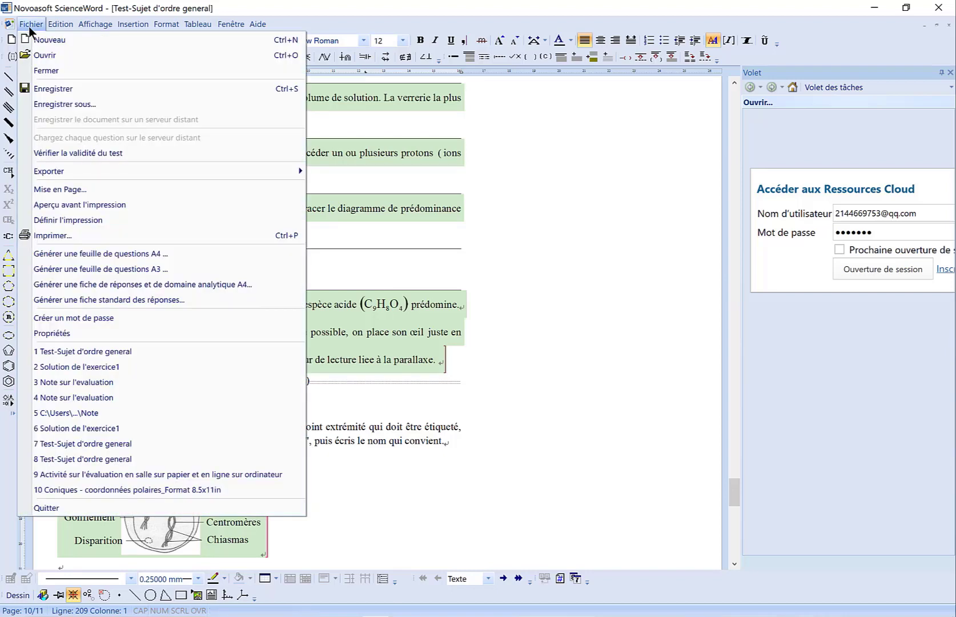
click(59, 254)
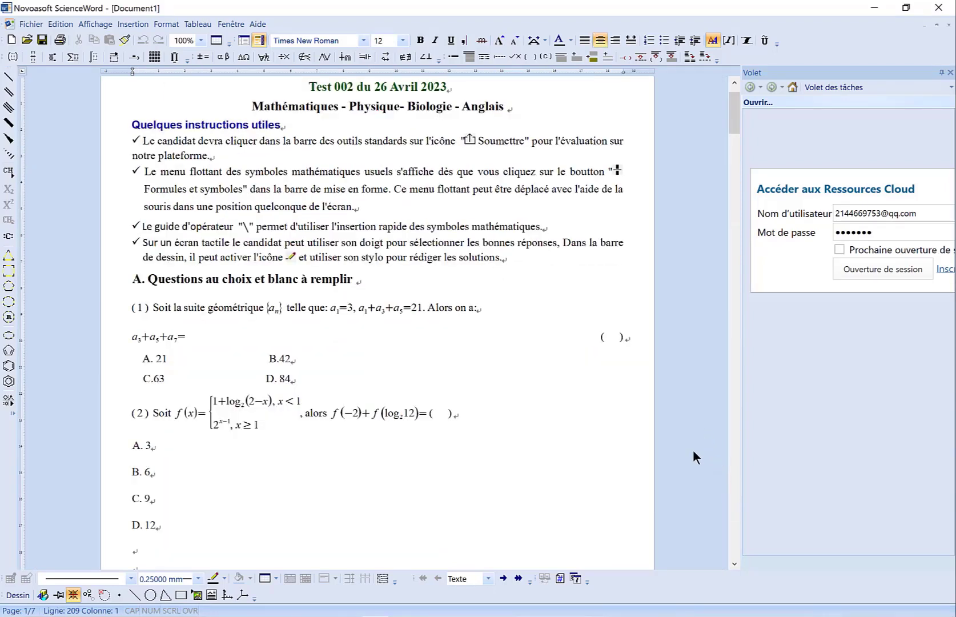
scroll(693, 449, down, 15)
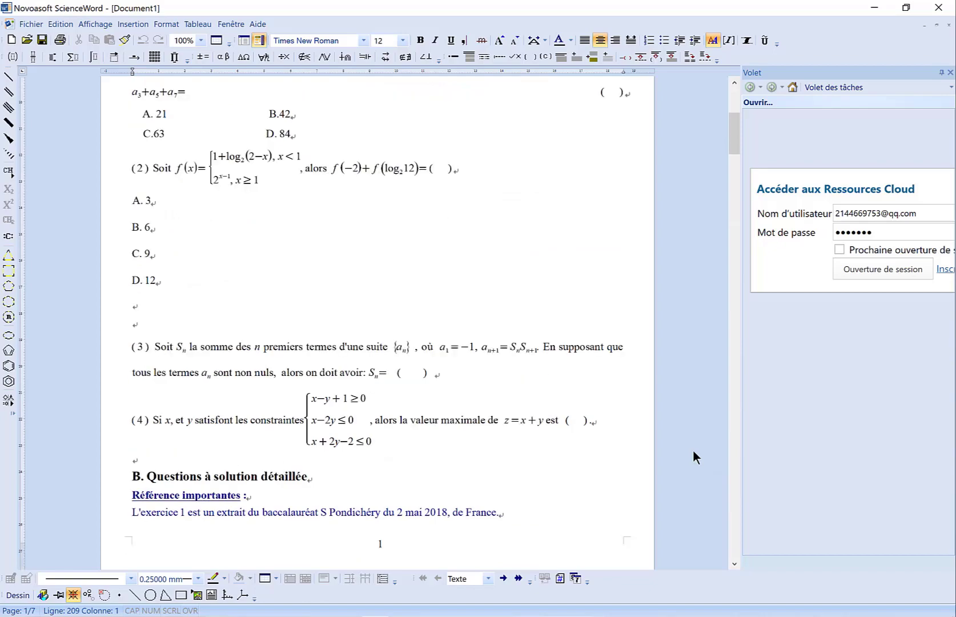
scroll(693, 449, down, 20)
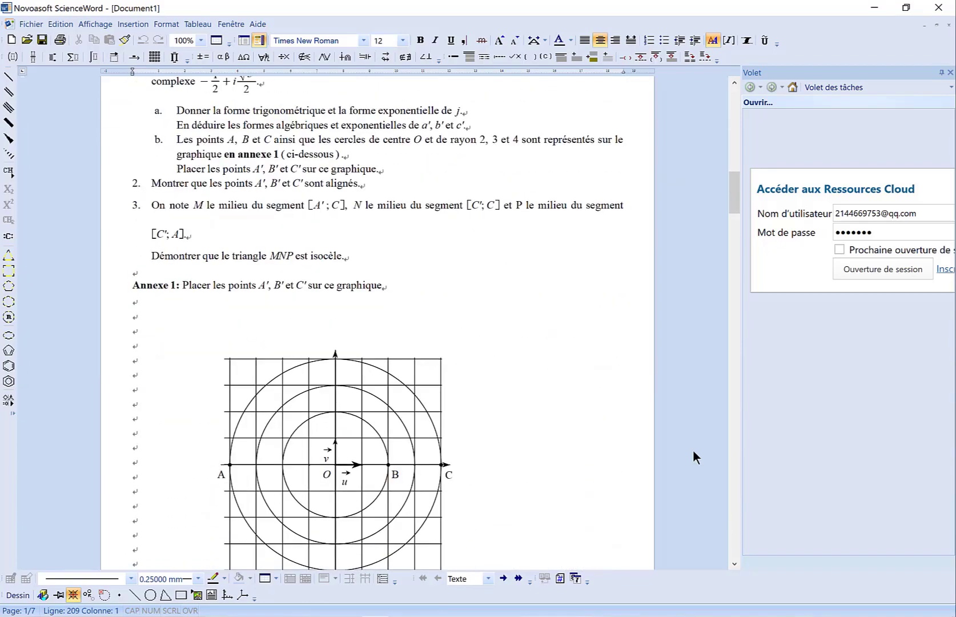
- Return from the A4 sheet to the general-subject test and generate an A3 question sheet from it
scroll(693, 449, up, 6)
scroll(693, 450, down, 11)
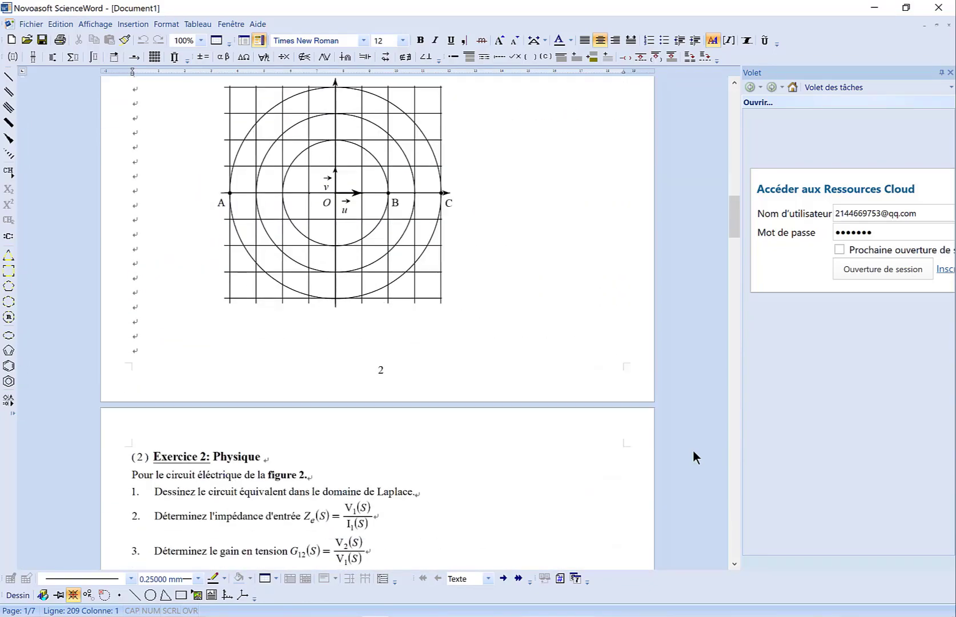
scroll(693, 449, up, 3)
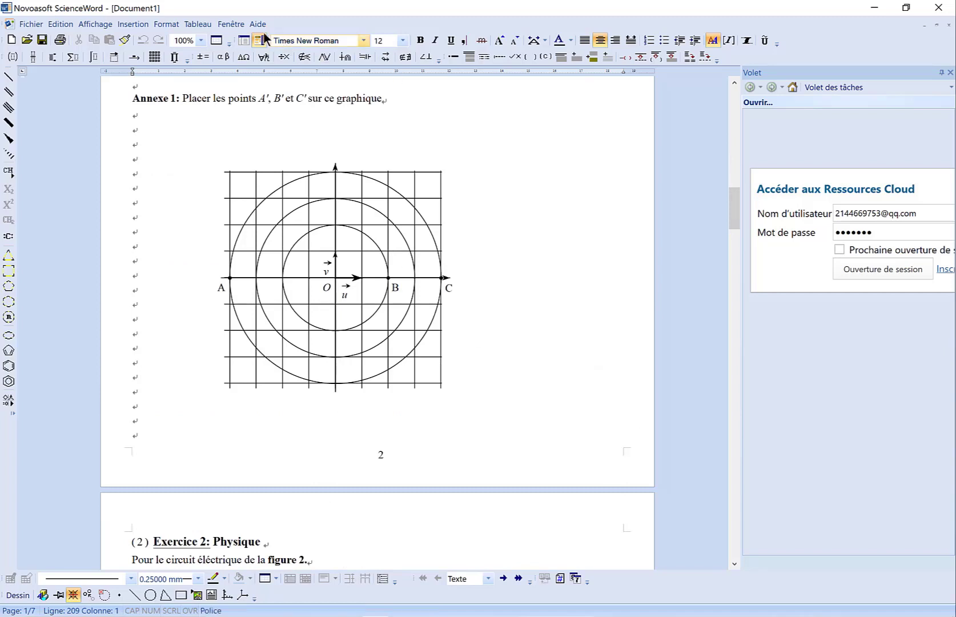
click(233, 24)
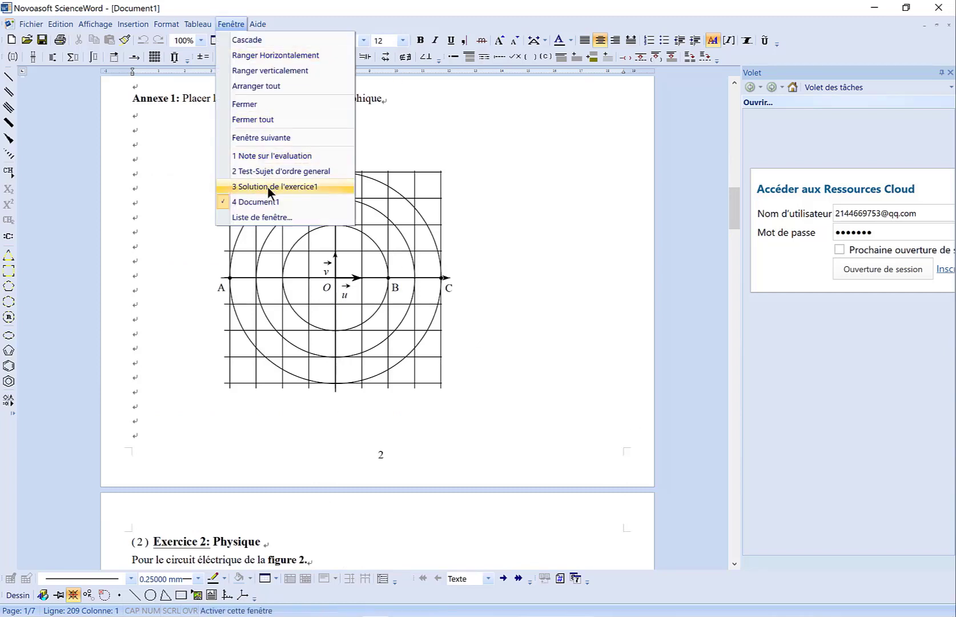
click(266, 171)
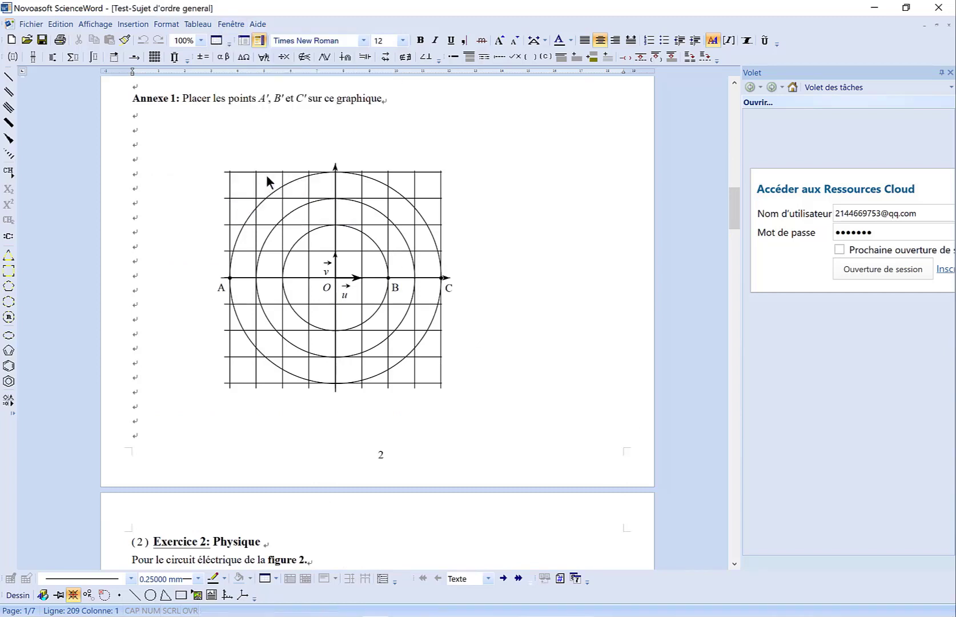
click(31, 24)
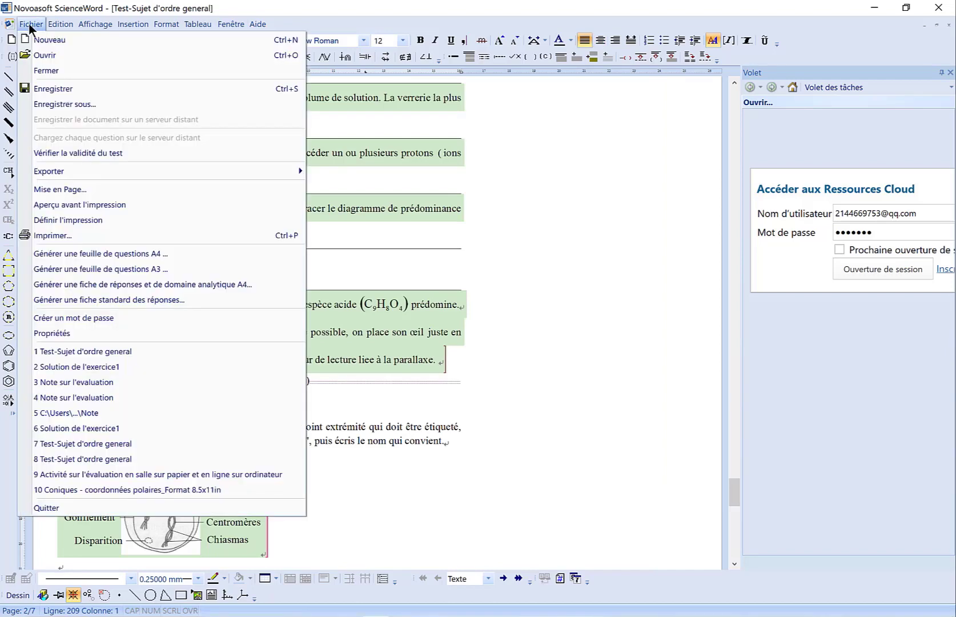
click(69, 270)
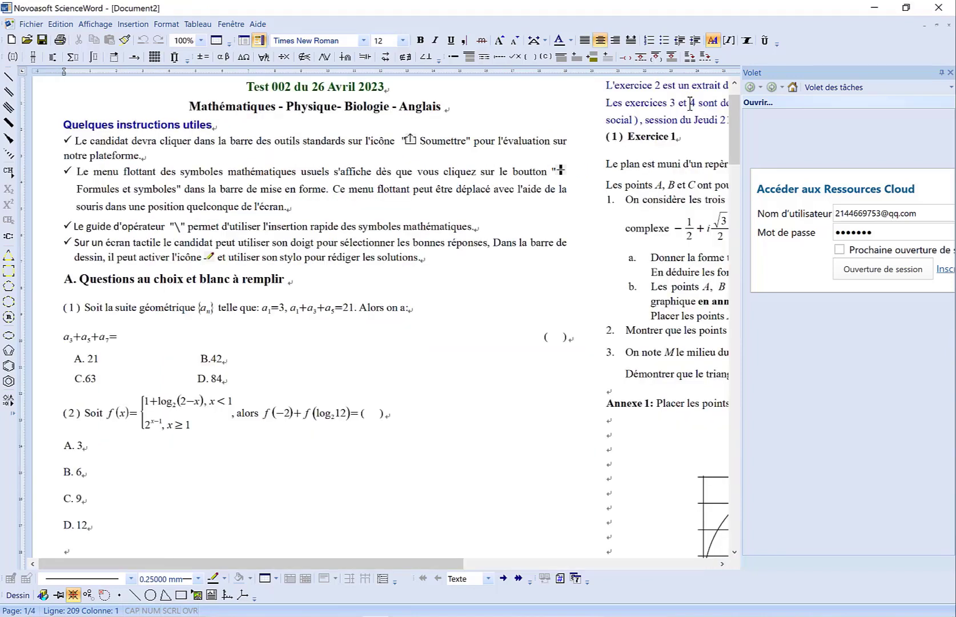
- Collapse the task pane, fit the A3 question sheet to the page width and look through its pages
click(940, 73)
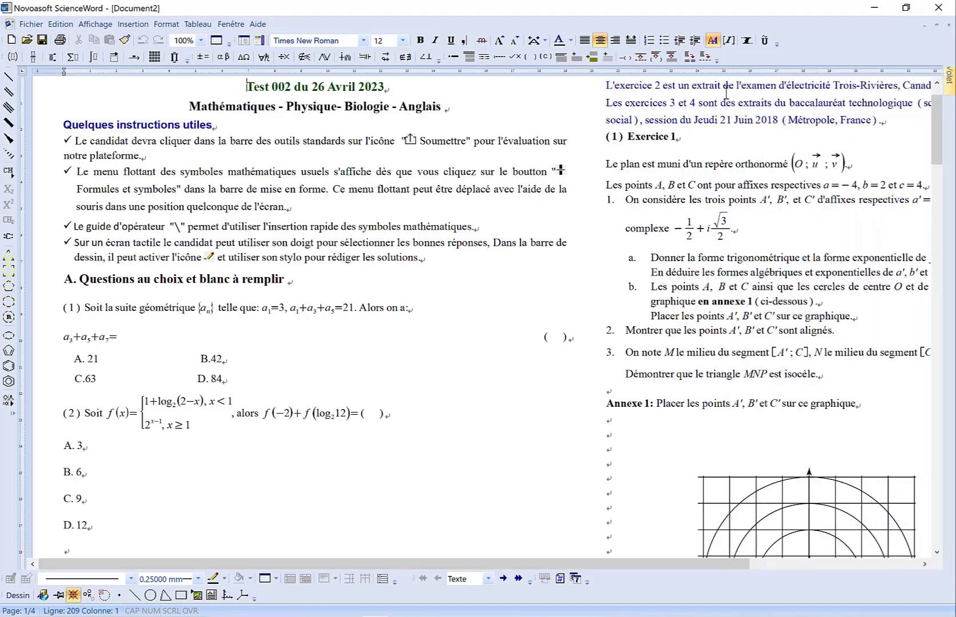
click(202, 41)
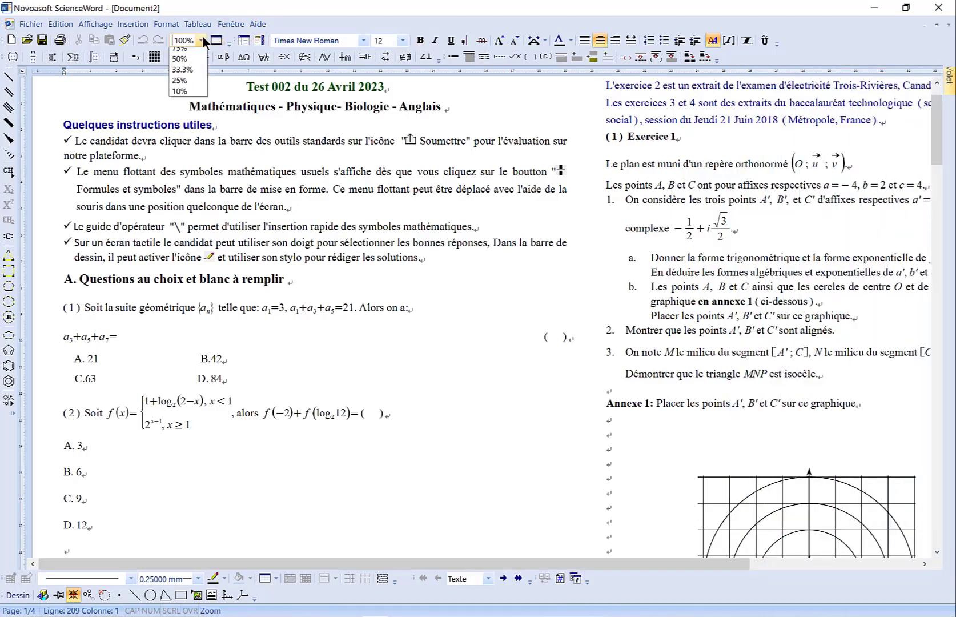
click(192, 59)
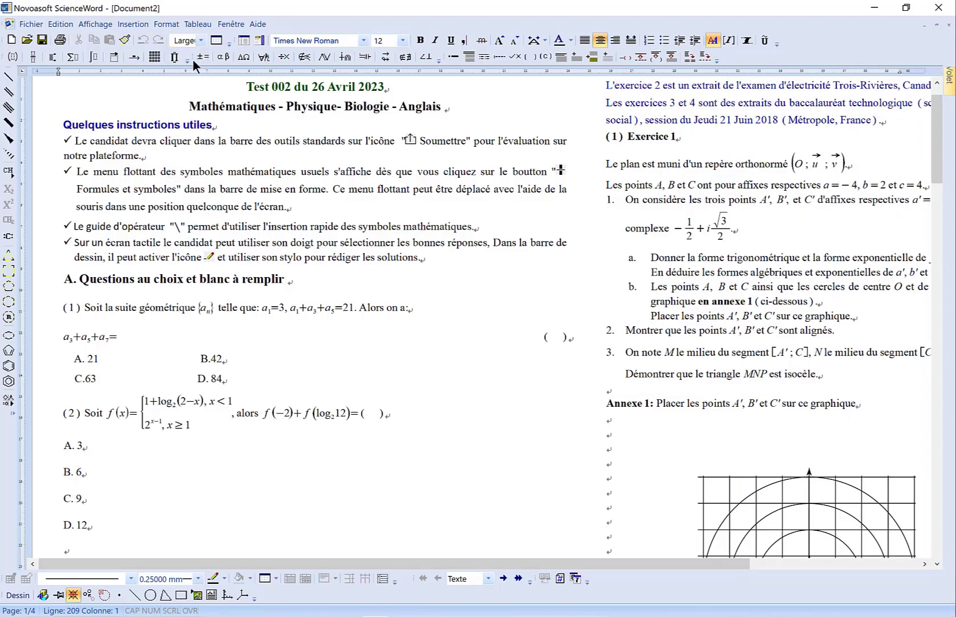
scroll(226, 216, down, 10)
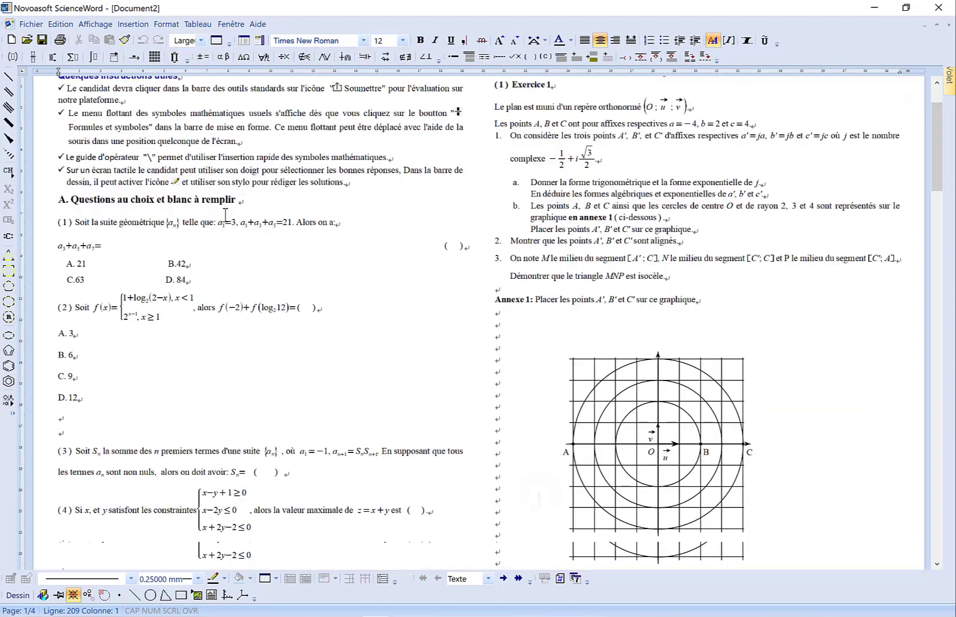
scroll(225, 216, down, 10)
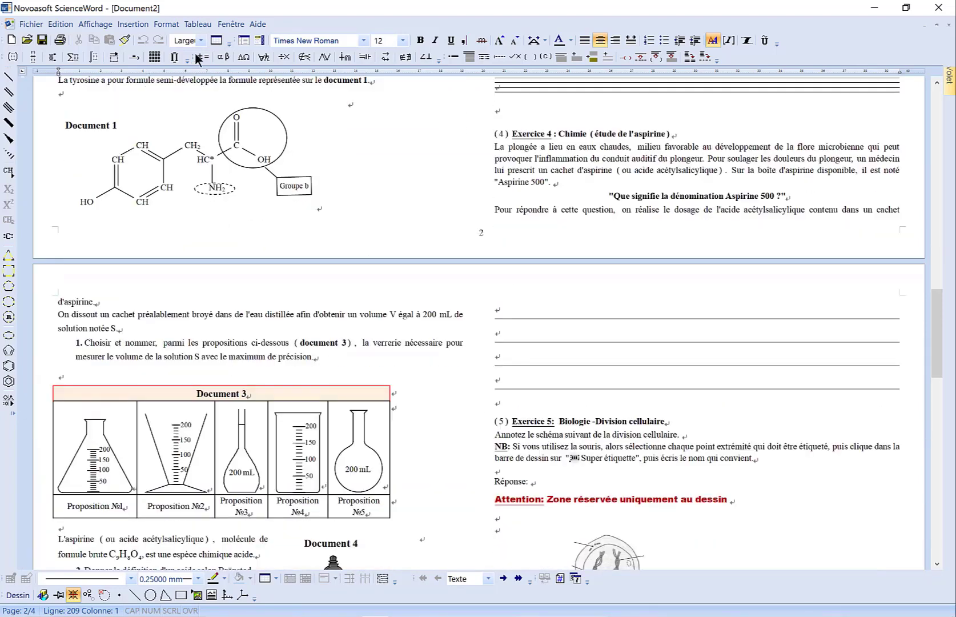
- Return to the general-subject test and generate a standard answer sheet from it
click(225, 25)
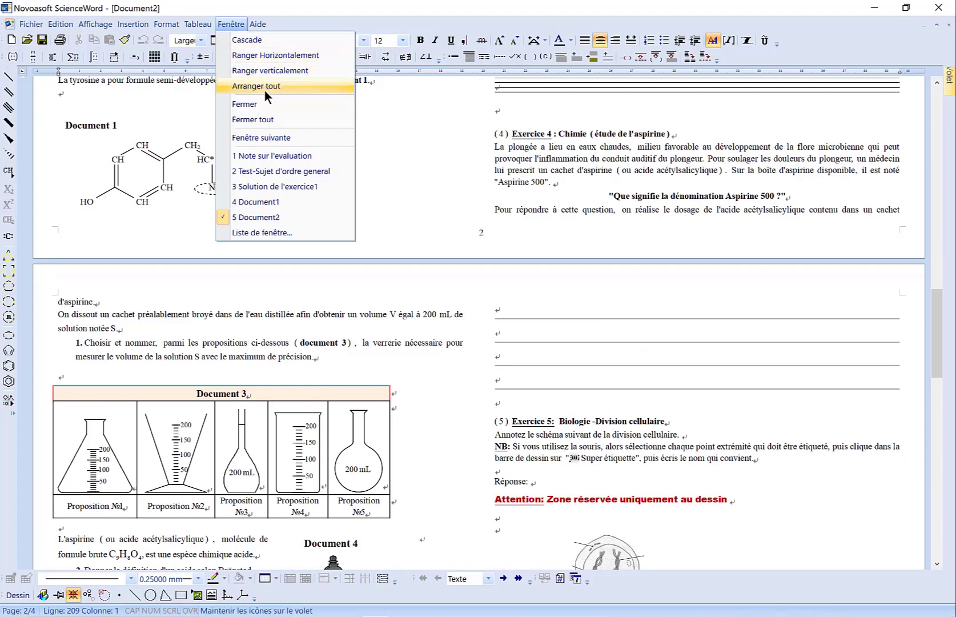
click(266, 170)
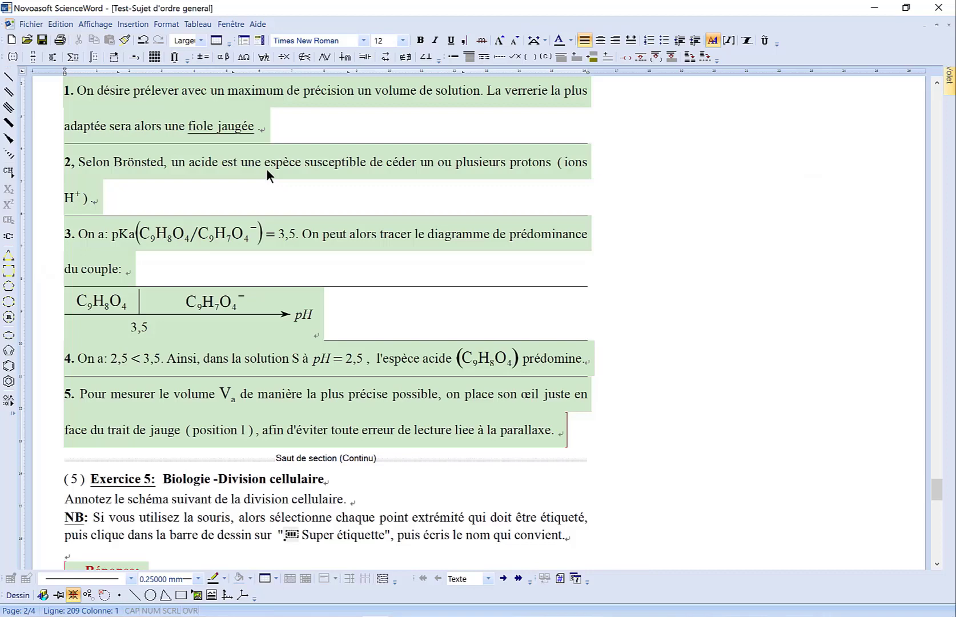
click(32, 26)
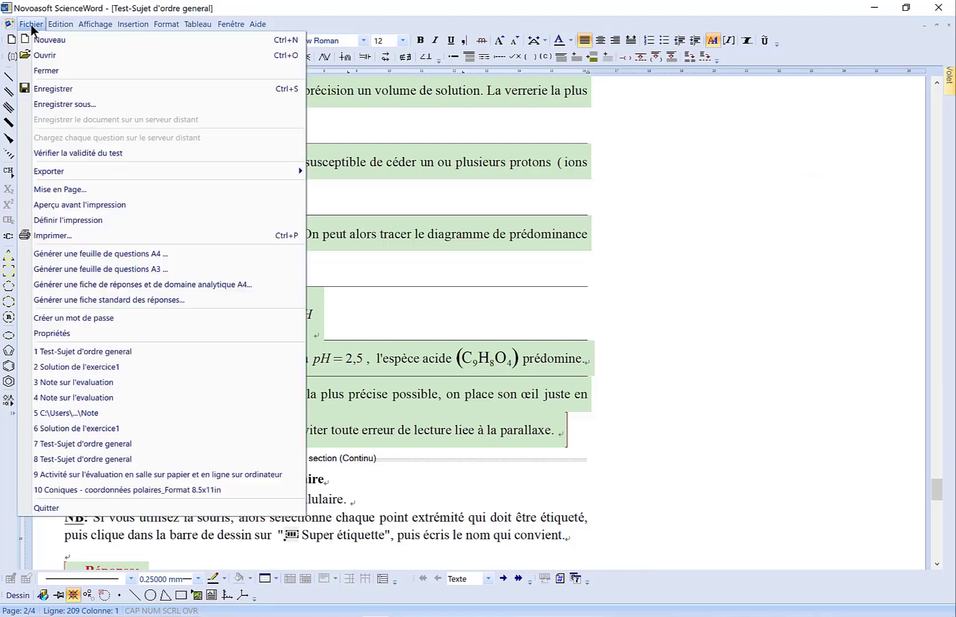
click(73, 301)
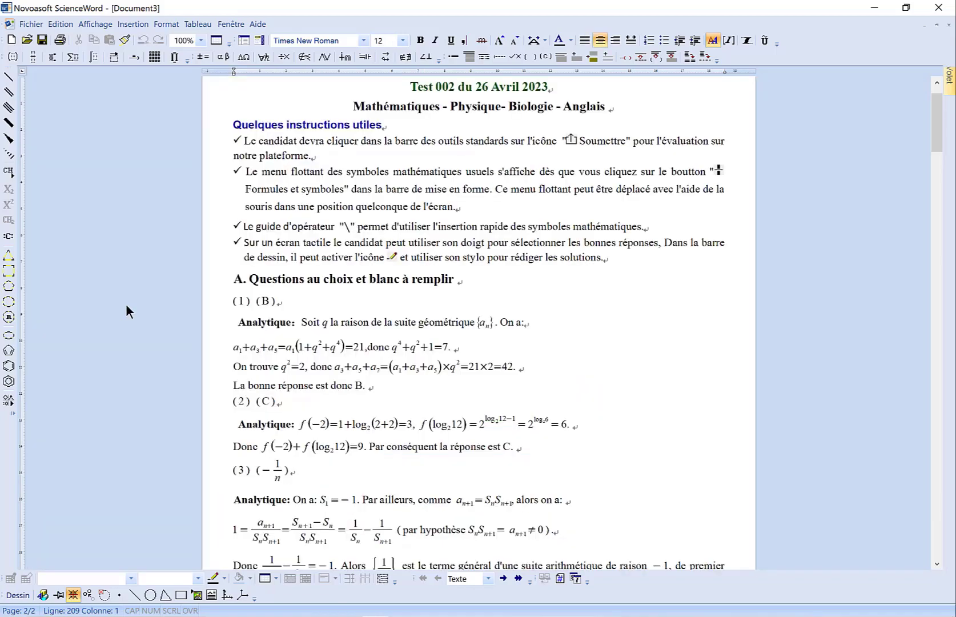
- Examine the generated answer sheet's worked solutions for section A and for exercise 1 in section B
scroll(126, 306, down, 3)
scroll(126, 305, up, 3)
scroll(126, 306, down, 2)
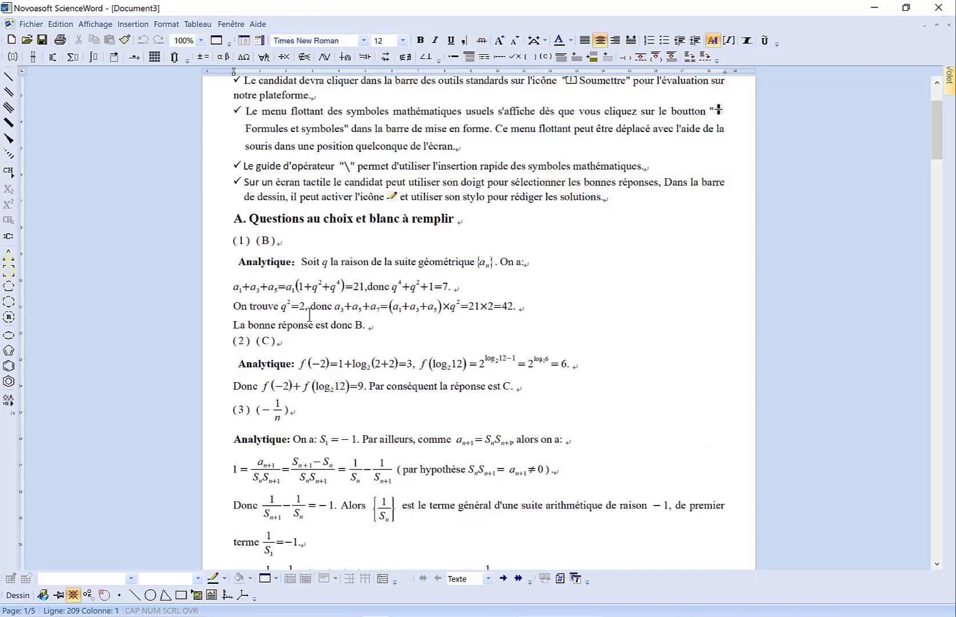
scroll(317, 379, down, 6)
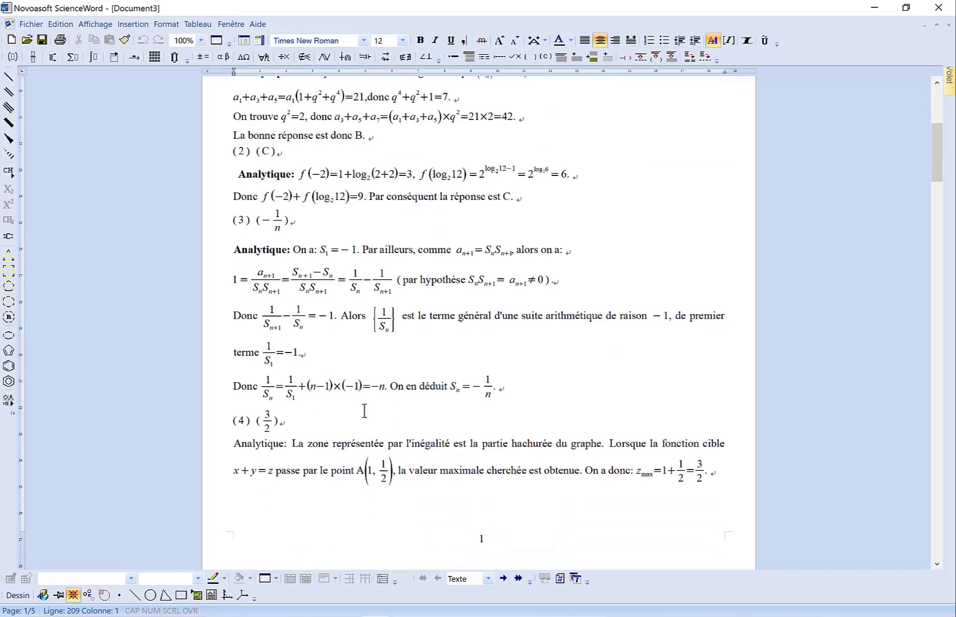
scroll(364, 432, down, 5)
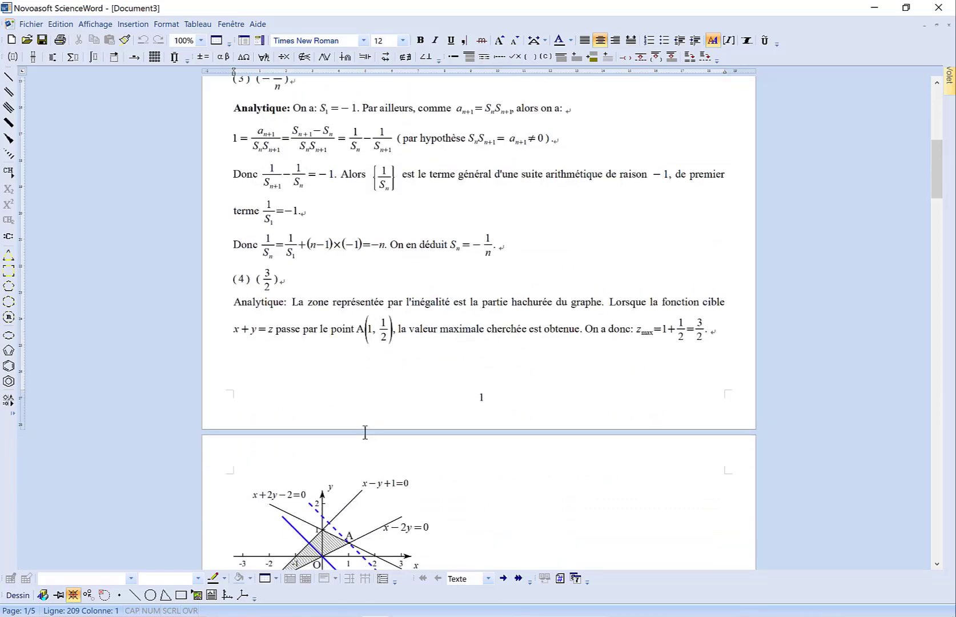
scroll(289, 354, down, 1)
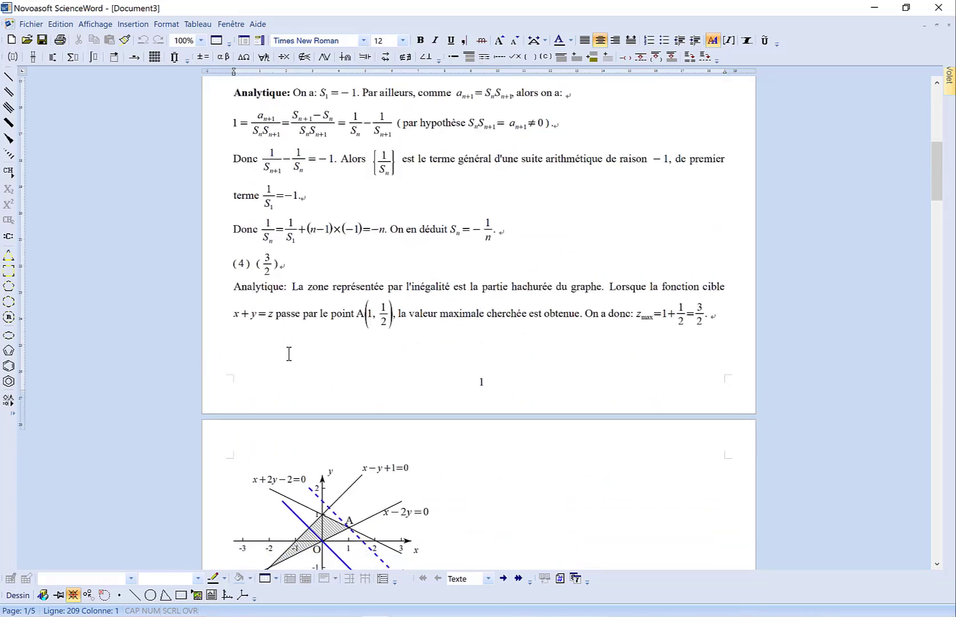
scroll(289, 354, down, 15)
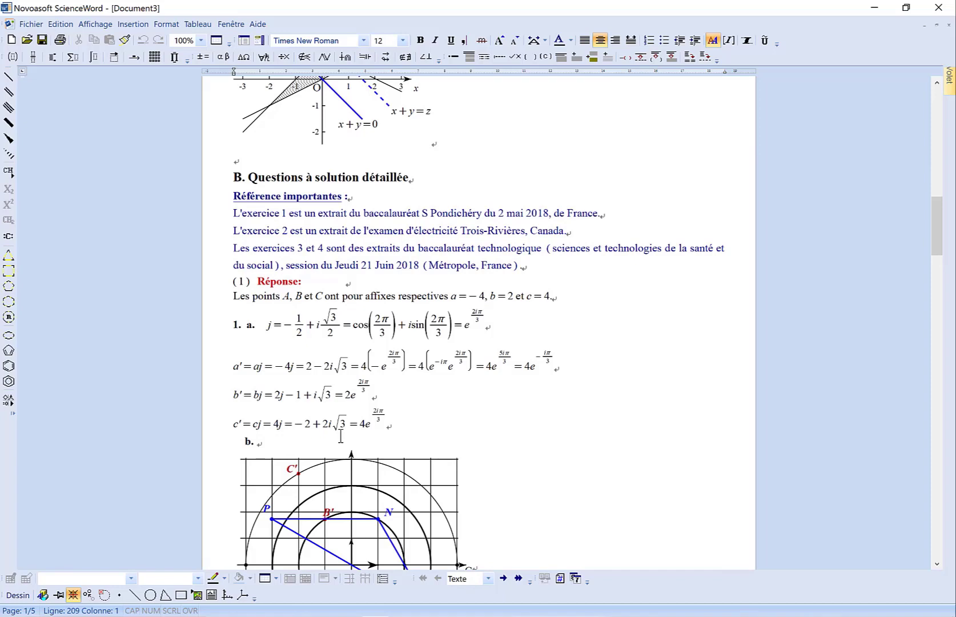
scroll(341, 436, down, 2)
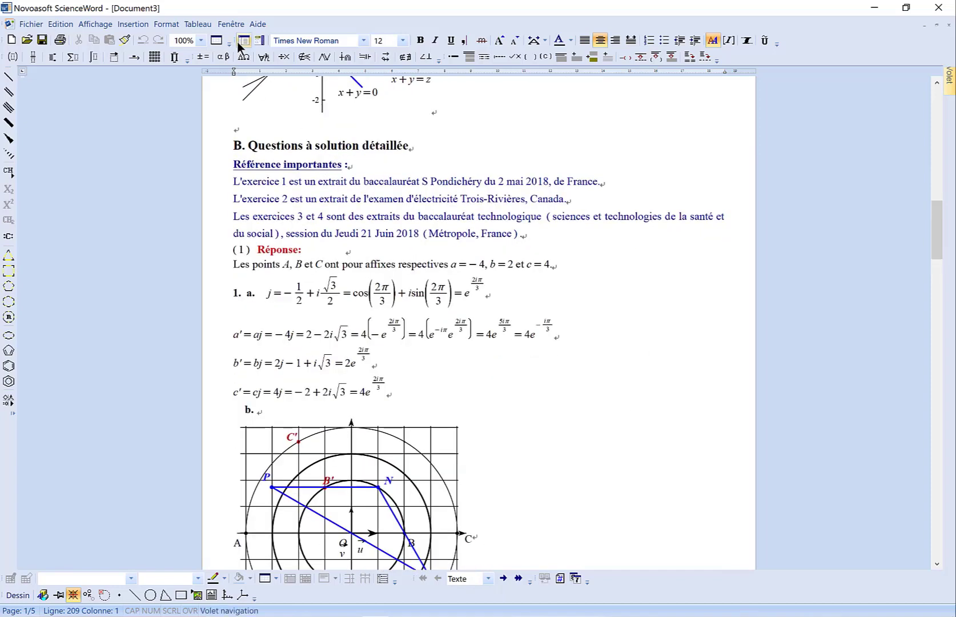
- Return to the general-subject test, restore the task pane and sign in to the cloud resources with the prefilled credentials
click(231, 24)
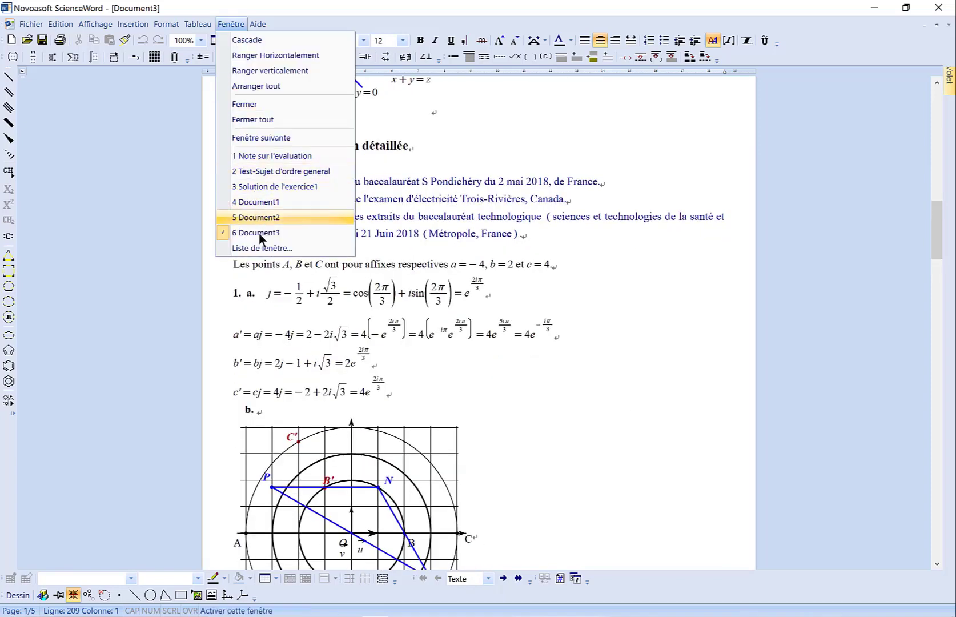
click(266, 172)
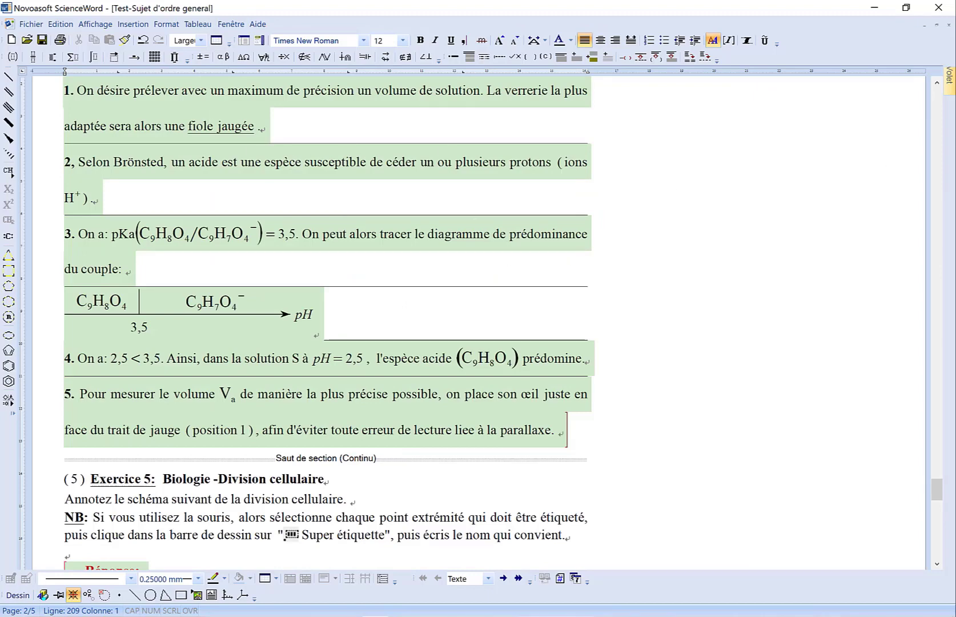
mouse_move(948, 77)
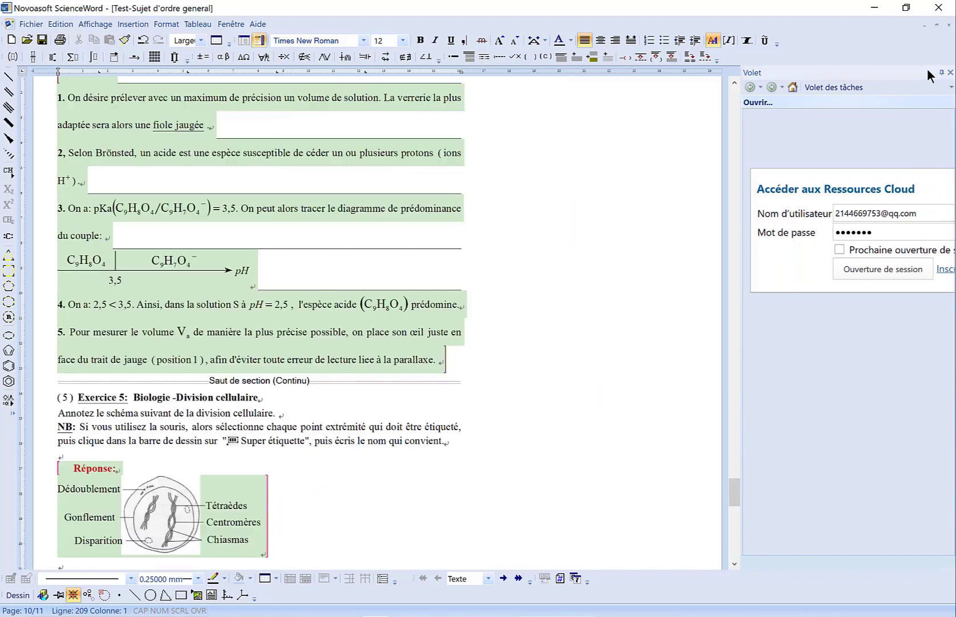
click(32, 24)
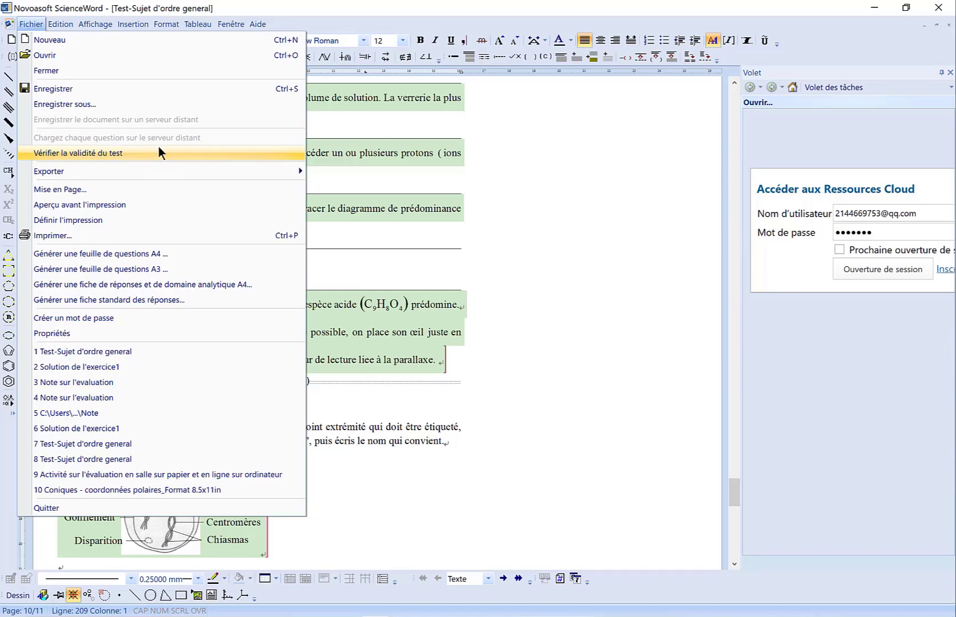
click(684, 310)
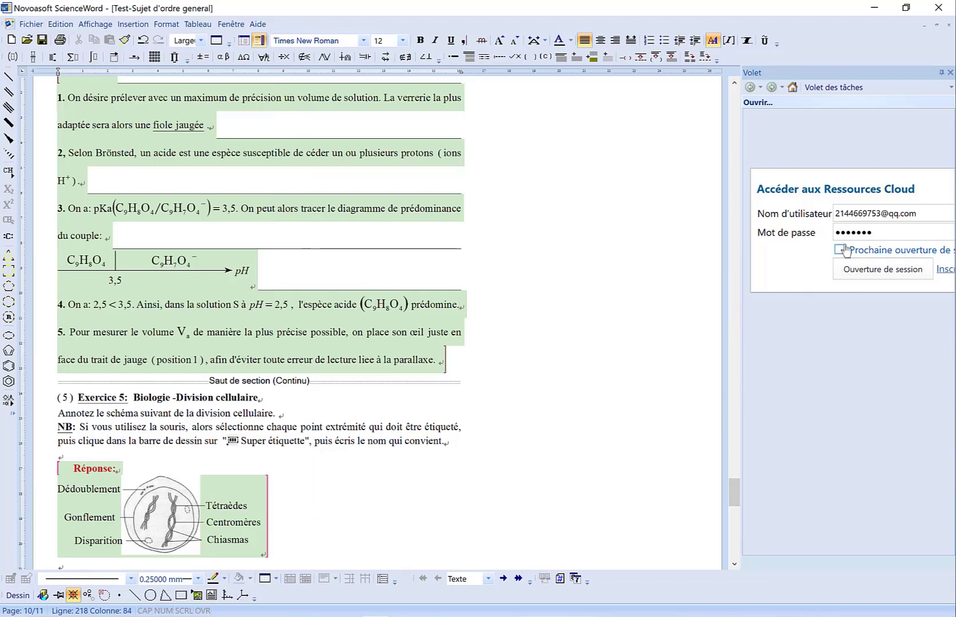
click(857, 279)
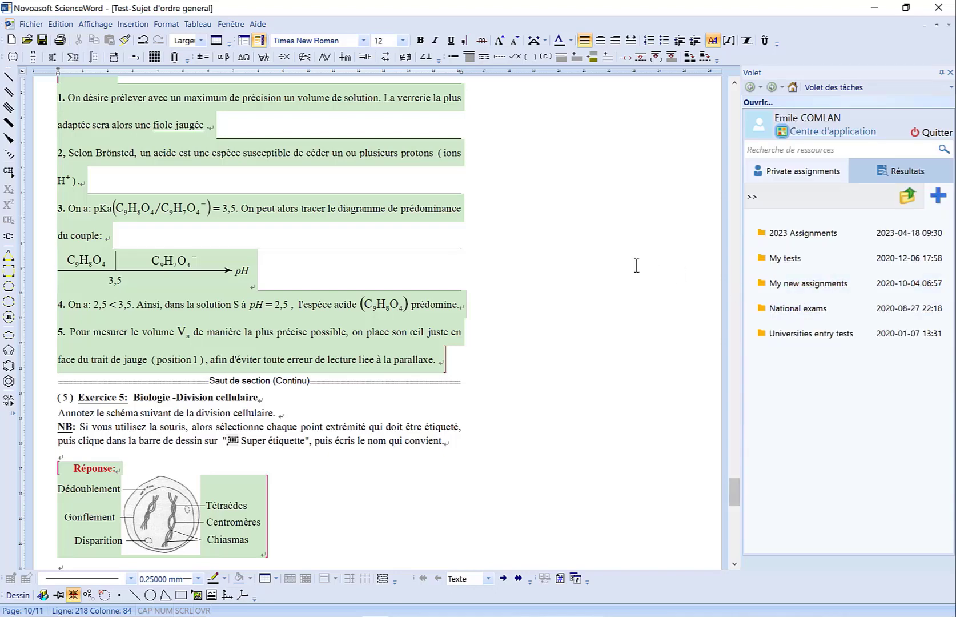
- Upload each test question to the remote server despite missing attributes, saving it as "Test 002 du 26 Avril 2023" in the 2023 Assignments folder
click(31, 24)
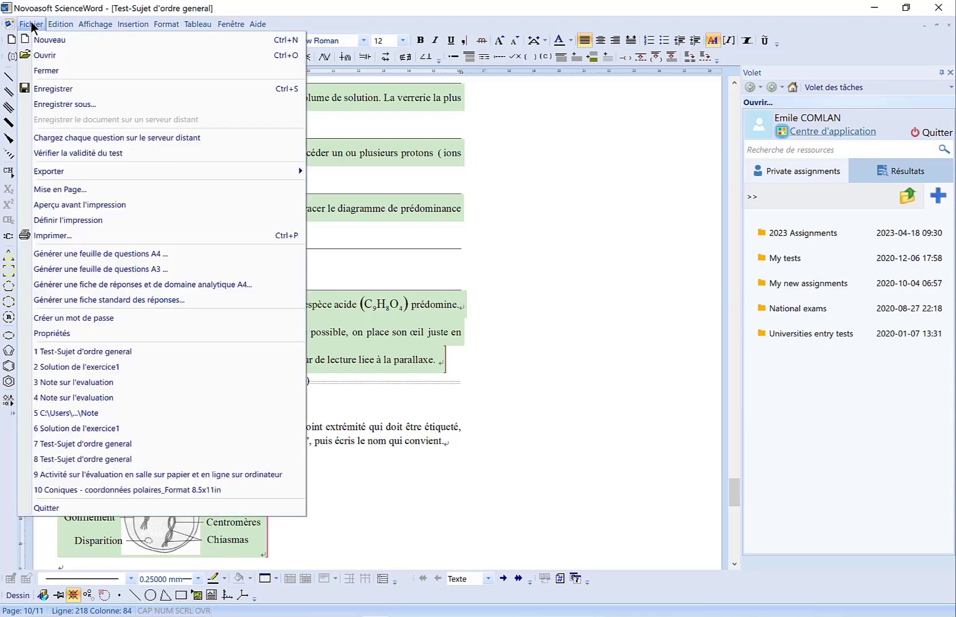
click(152, 138)
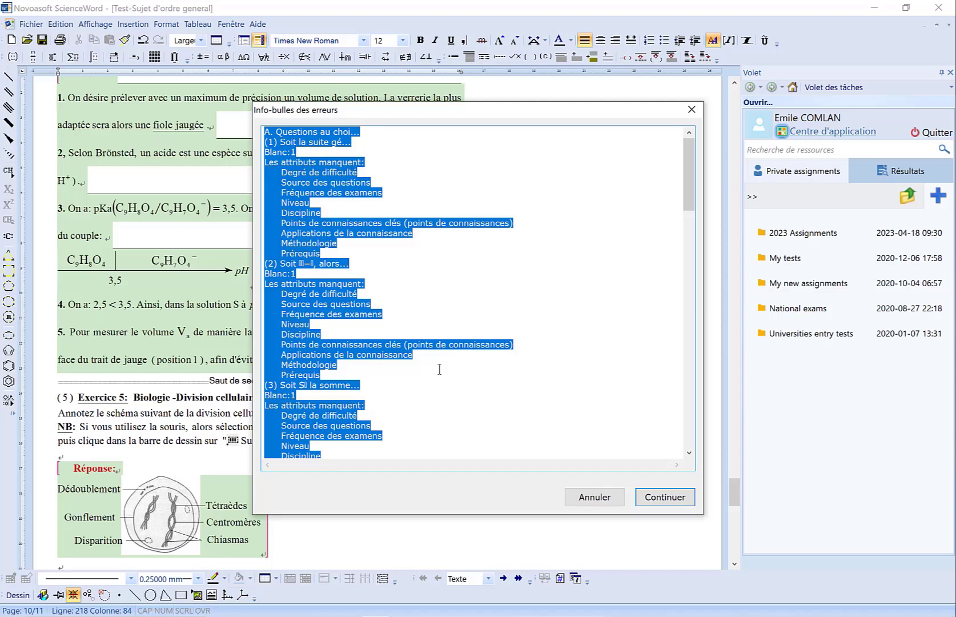
click(651, 496)
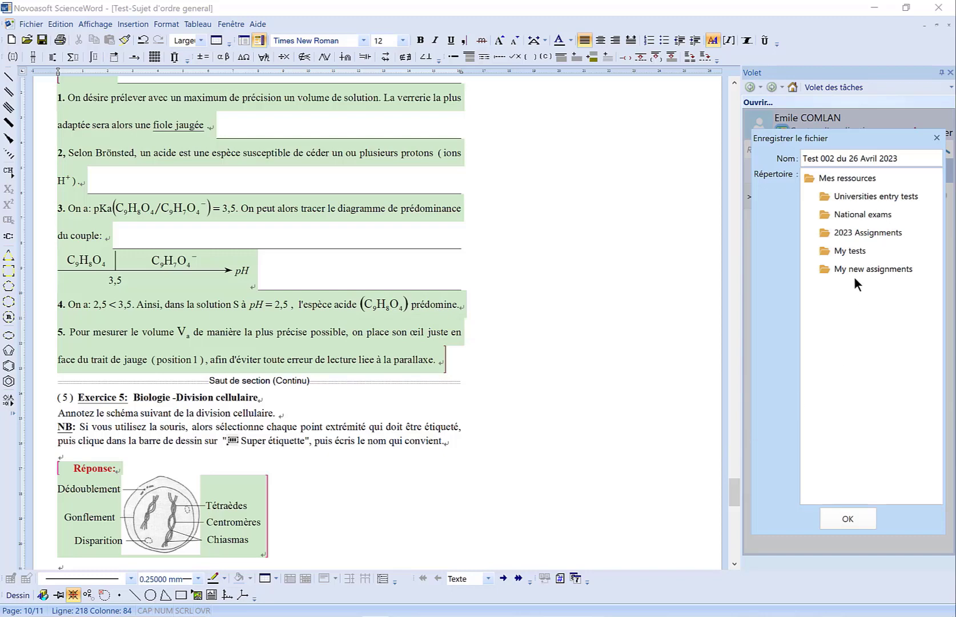
click(845, 231)
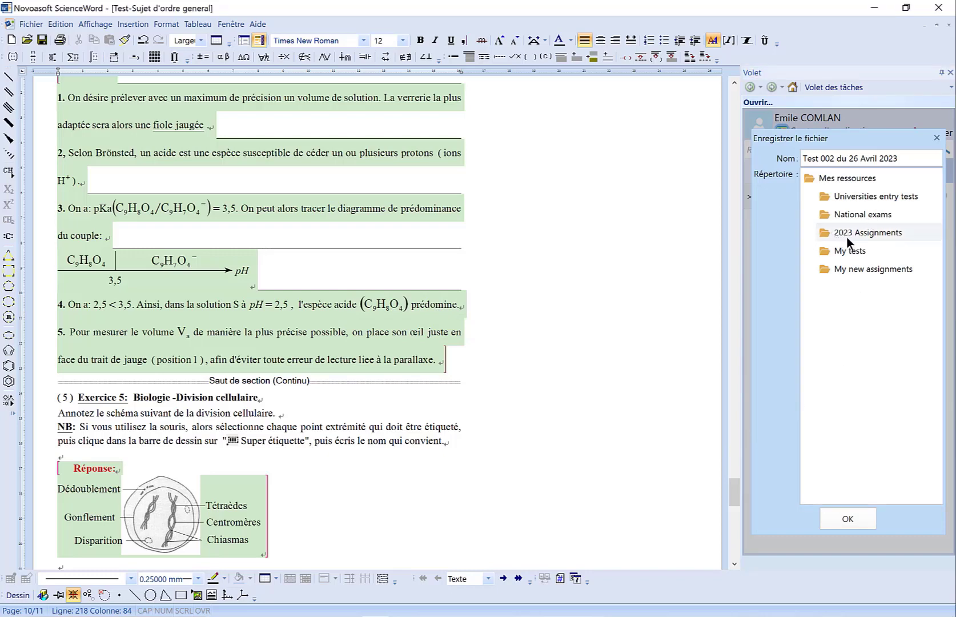
click(850, 519)
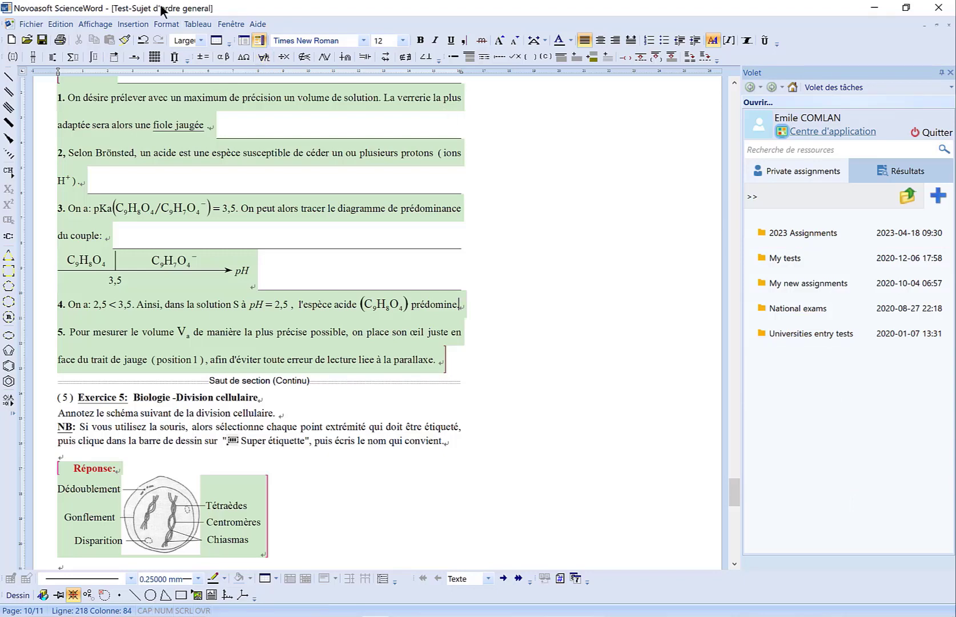
- Open the 2023 Assignments cloud folder to view its files, and look back over exercise 4 in the test
double_click(796, 235)
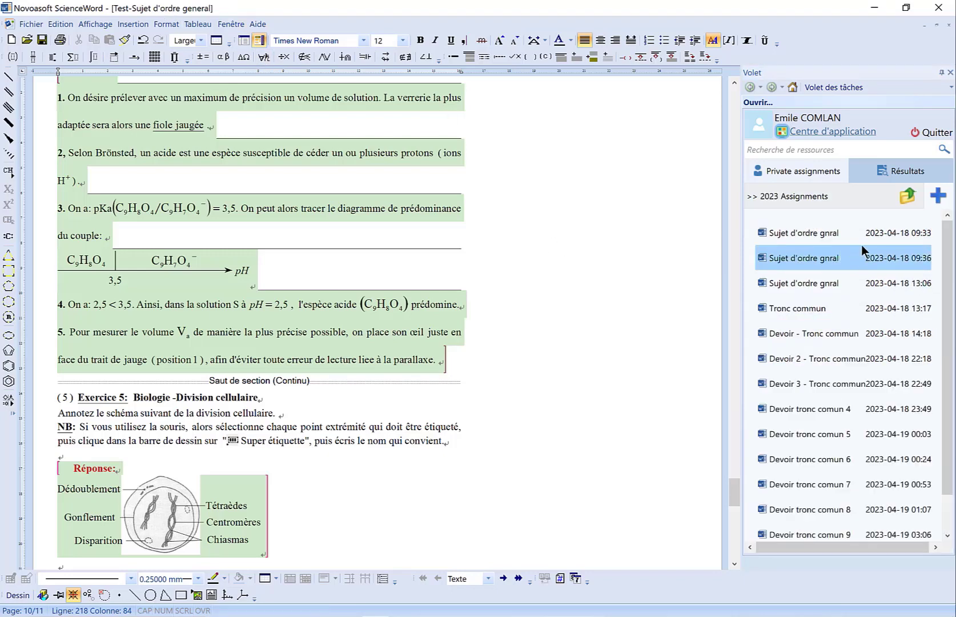
scroll(559, 433, up, 5)
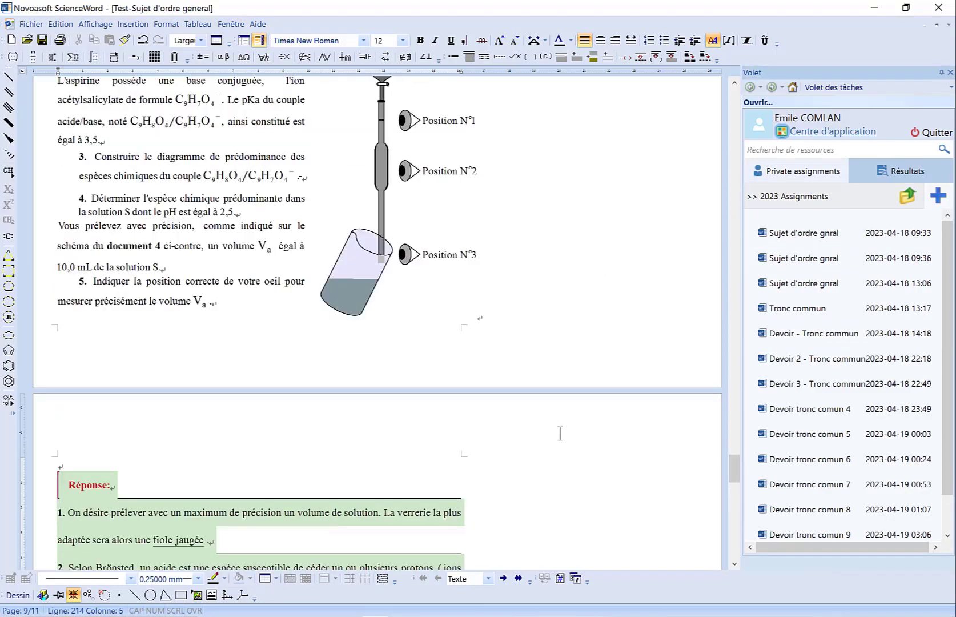
scroll(560, 434, up, 5)
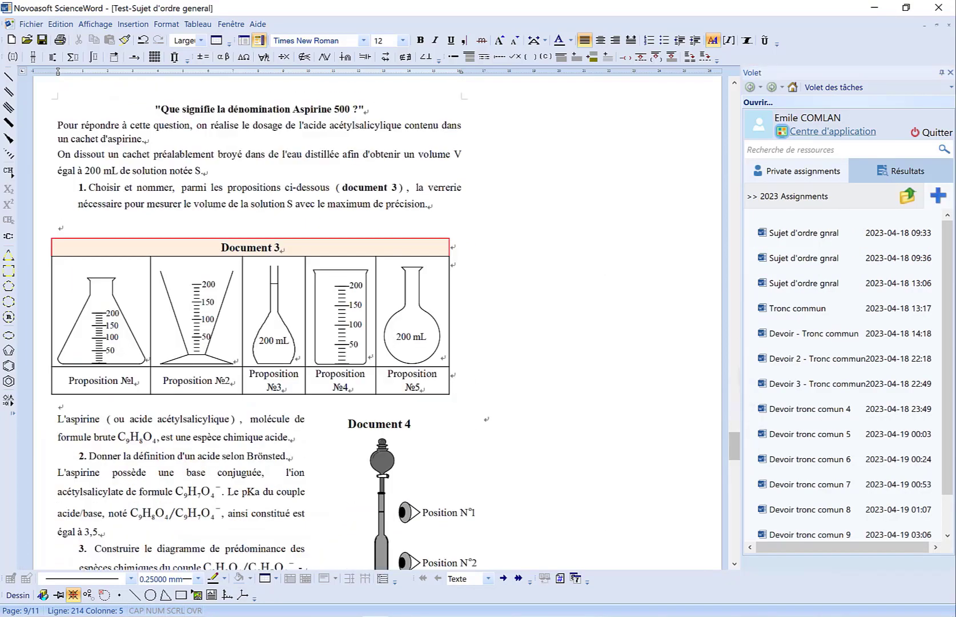
- Look back through the test to its first page and locate "Test 002 du 26 Avril 2023" in the 2023 Assignments cloud folder
scroll(377, 320, up, 20)
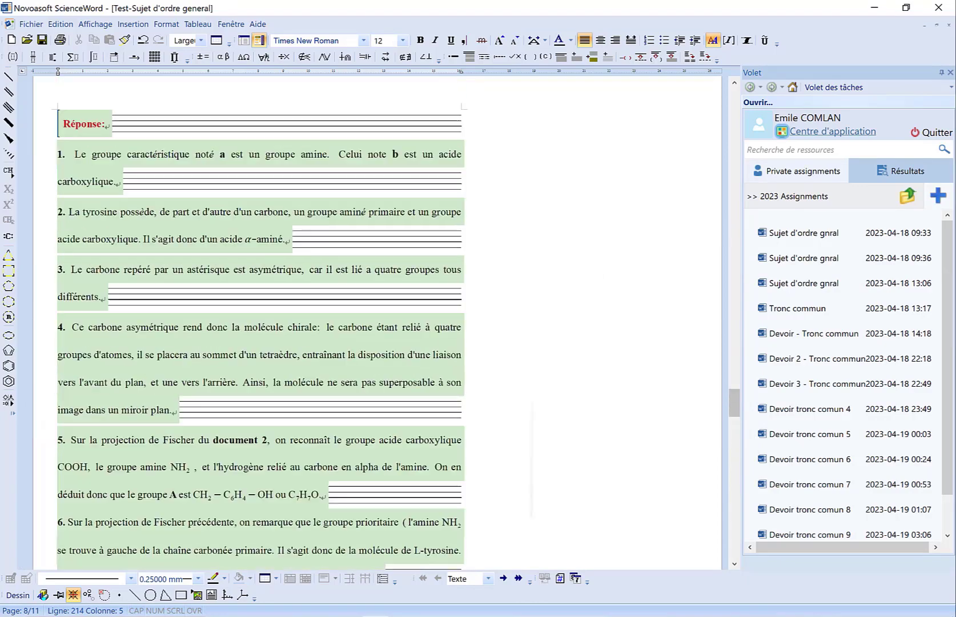
scroll(377, 320, up, 20)
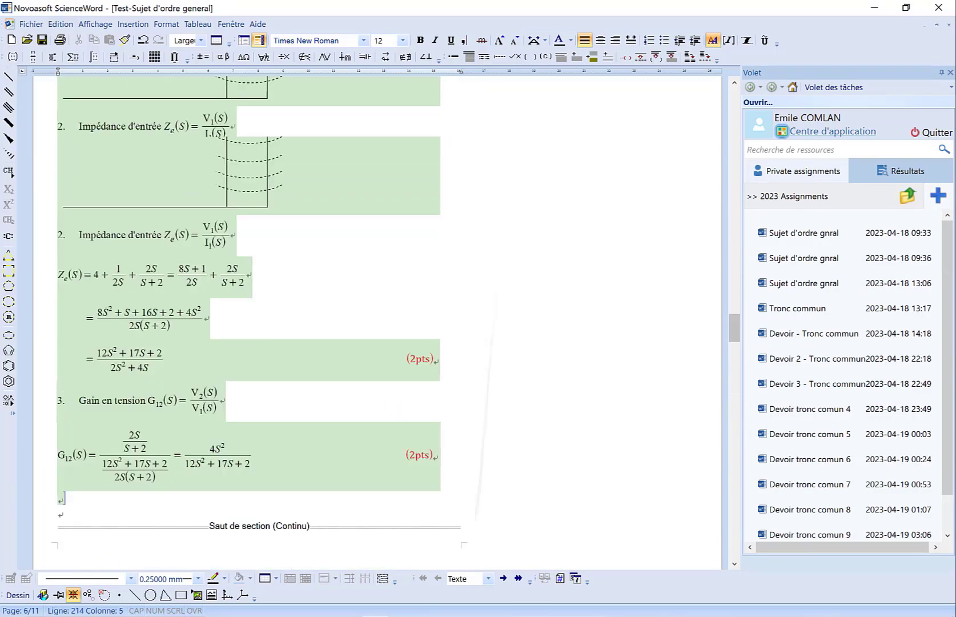
scroll(377, 320, up, 20)
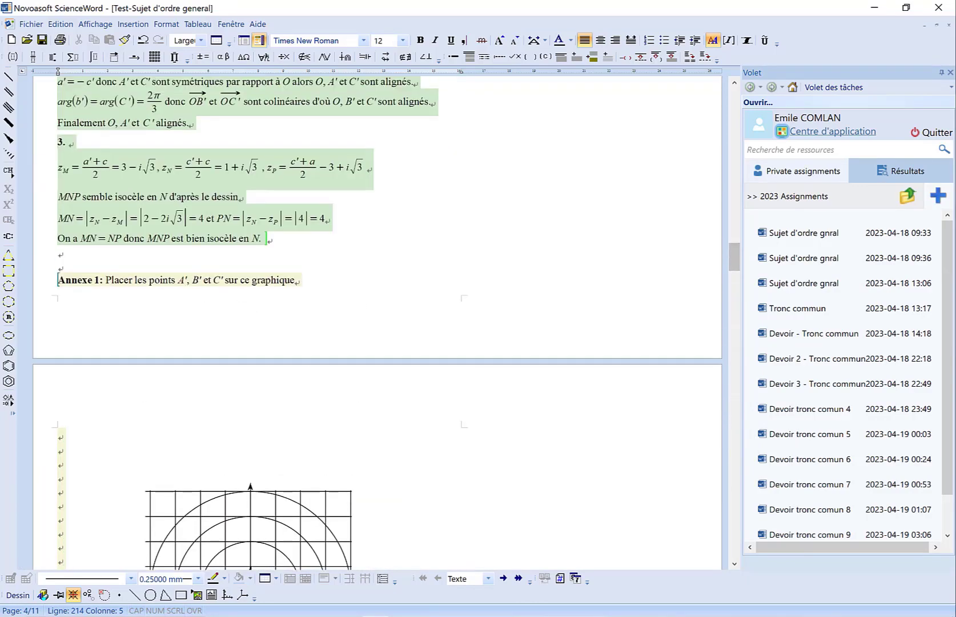
scroll(377, 320, up, 20)
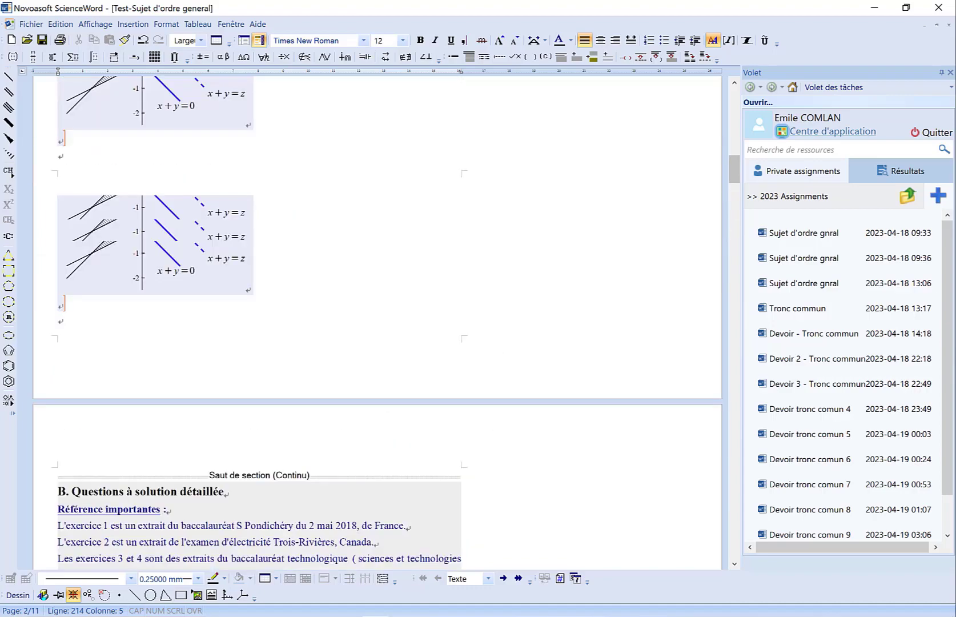
scroll(377, 319, up, 10)
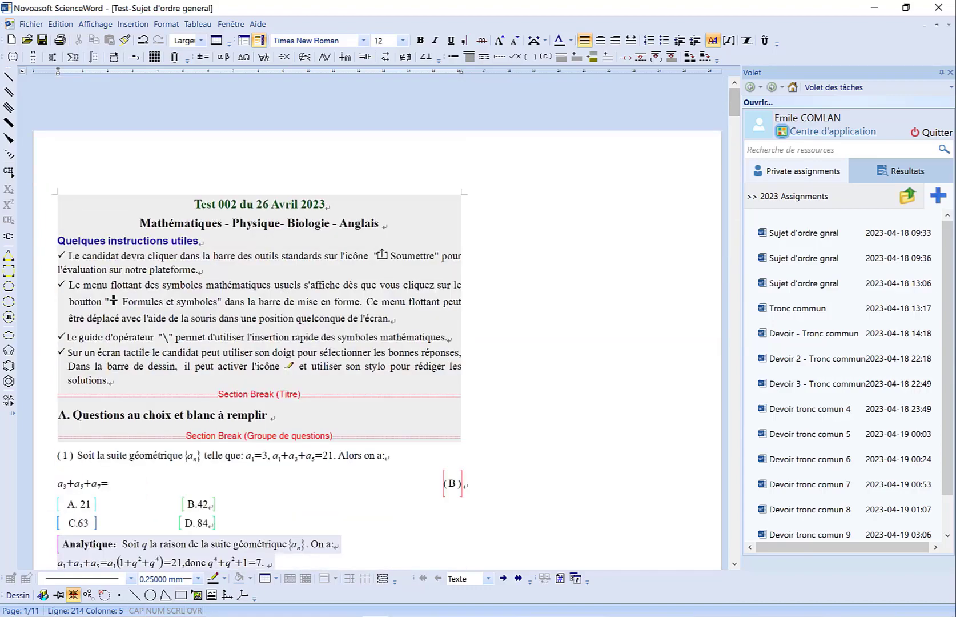
scroll(377, 325, down, 1)
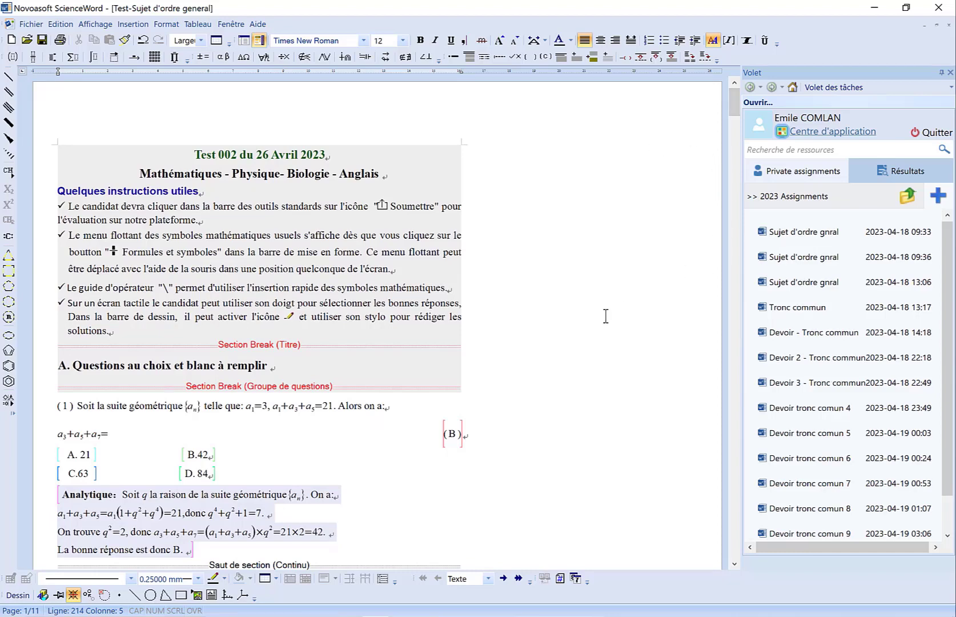
click(948, 536)
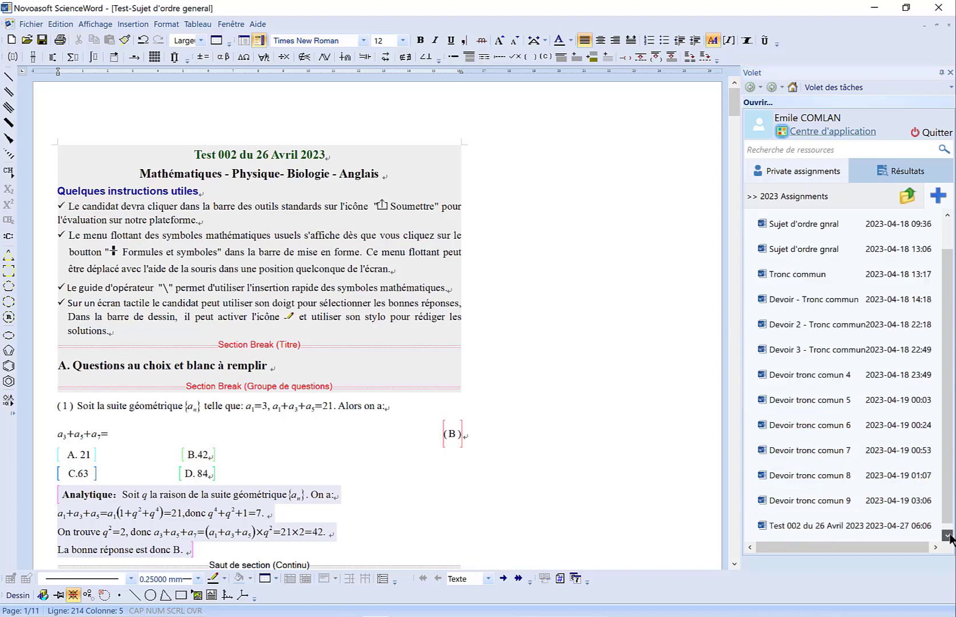
click(825, 526)
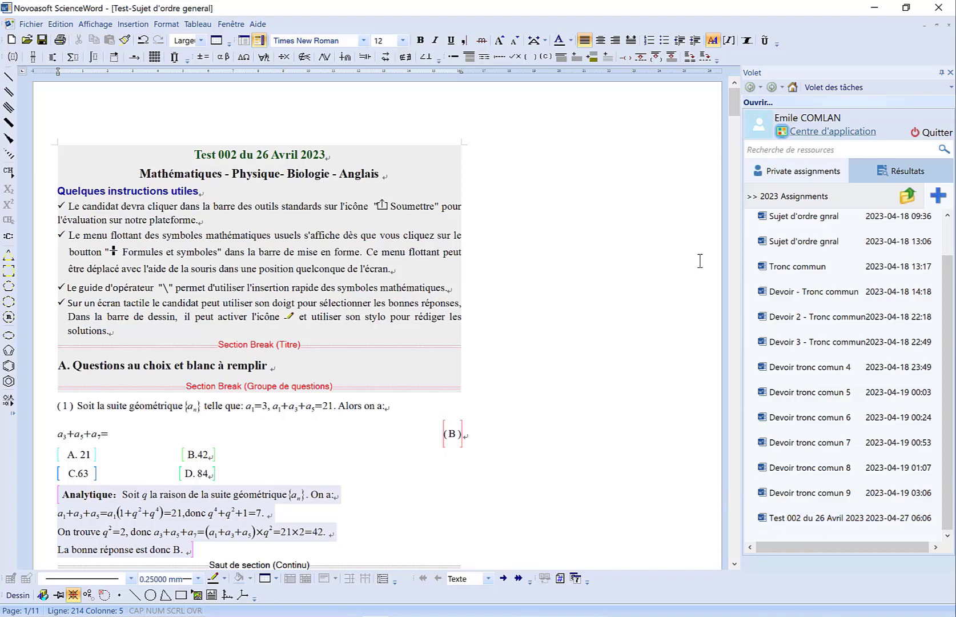
- Switch to the application centre in the browser and open the preview of "Test 002 du 26 Avril 2023" from the personal assignments
click(841, 135)
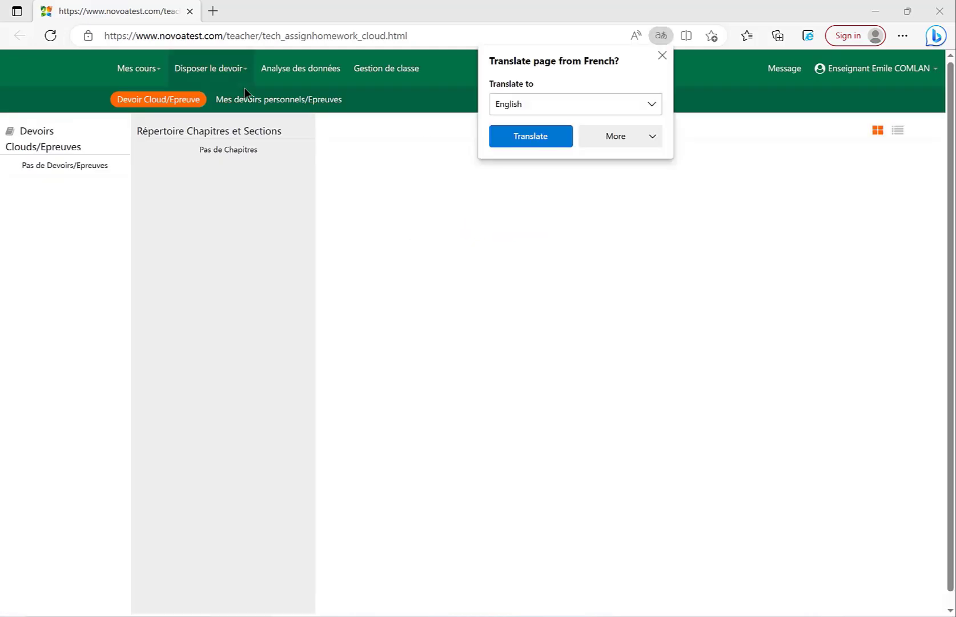
click(658, 54)
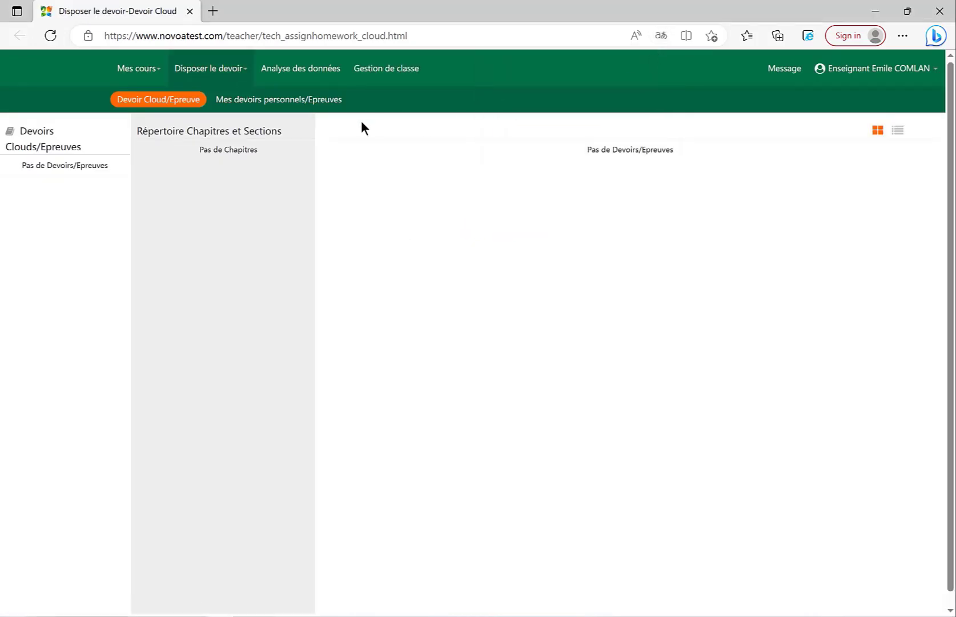
click(302, 102)
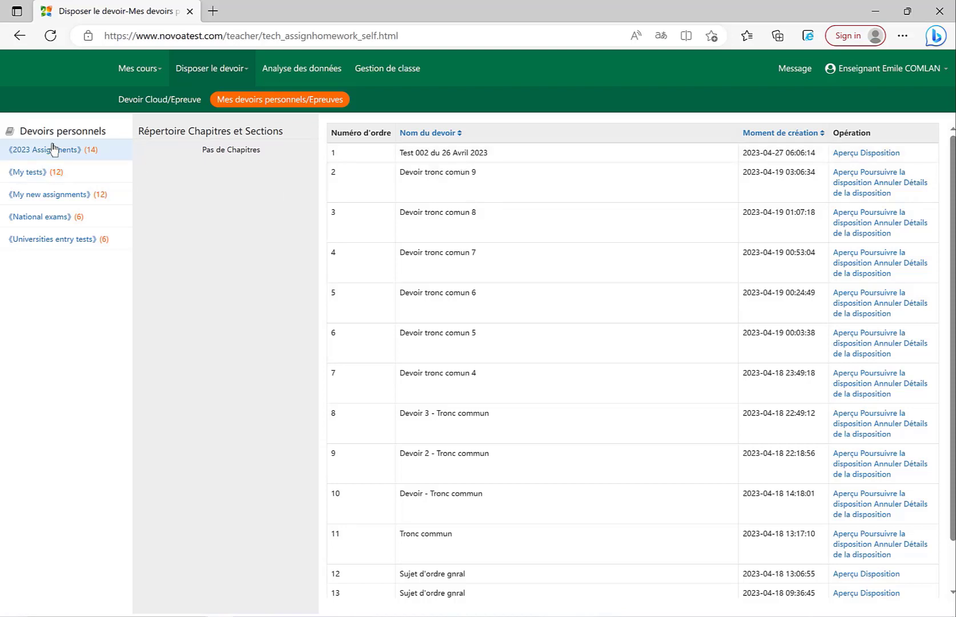
click(846, 153)
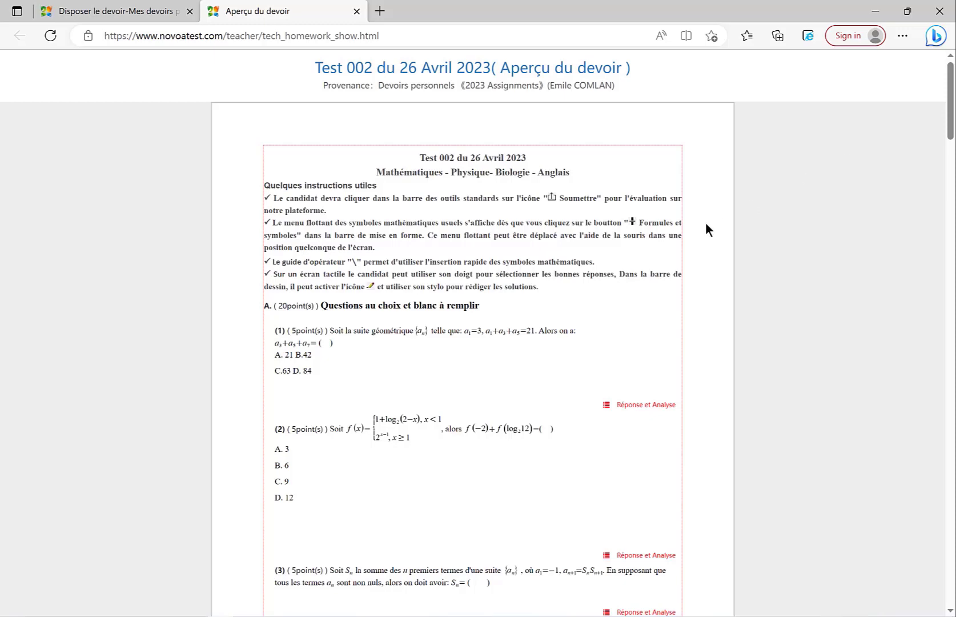
- Examine section A in the assignment preview together with its answers and analysis, and close the answer window
scroll(693, 251, down, 3)
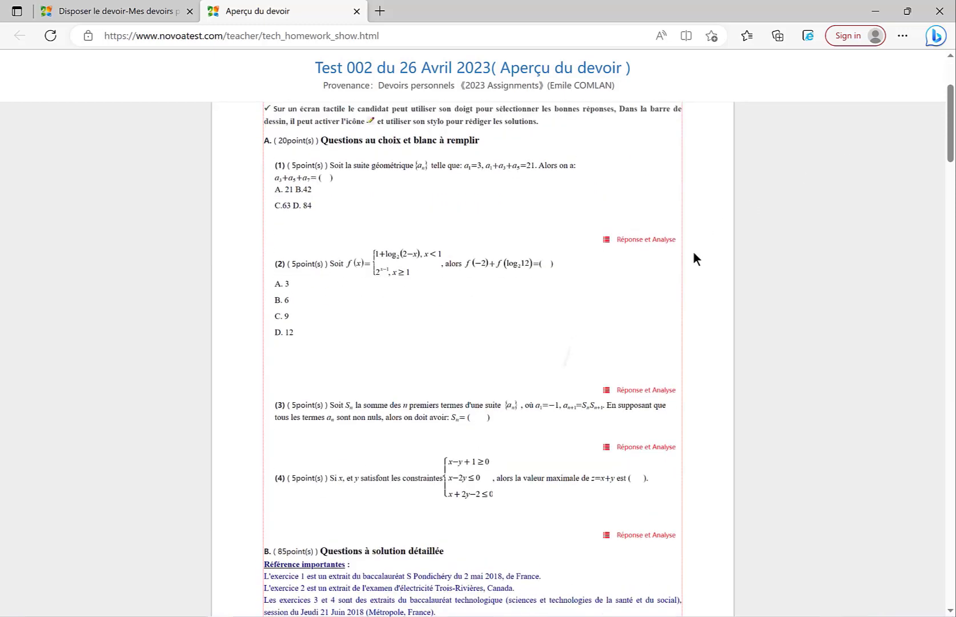
scroll(693, 250, up, 1)
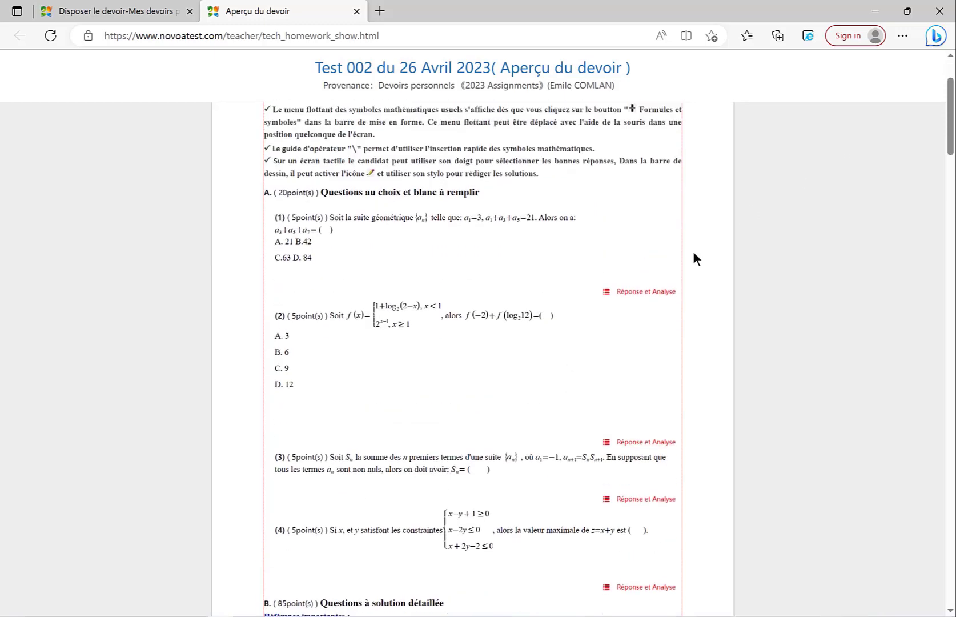
click(631, 295)
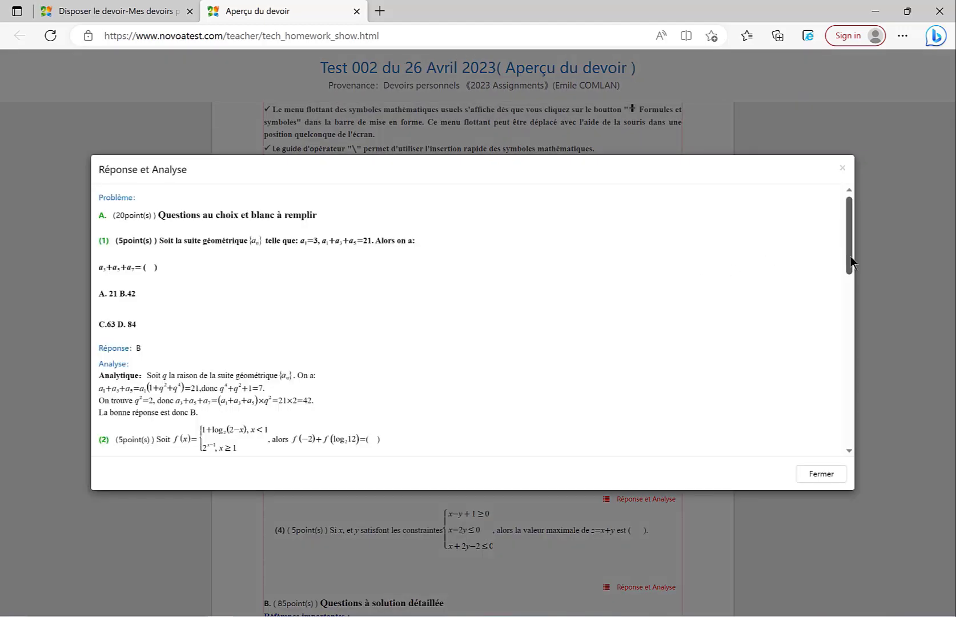
drag(853, 254, 844, 311)
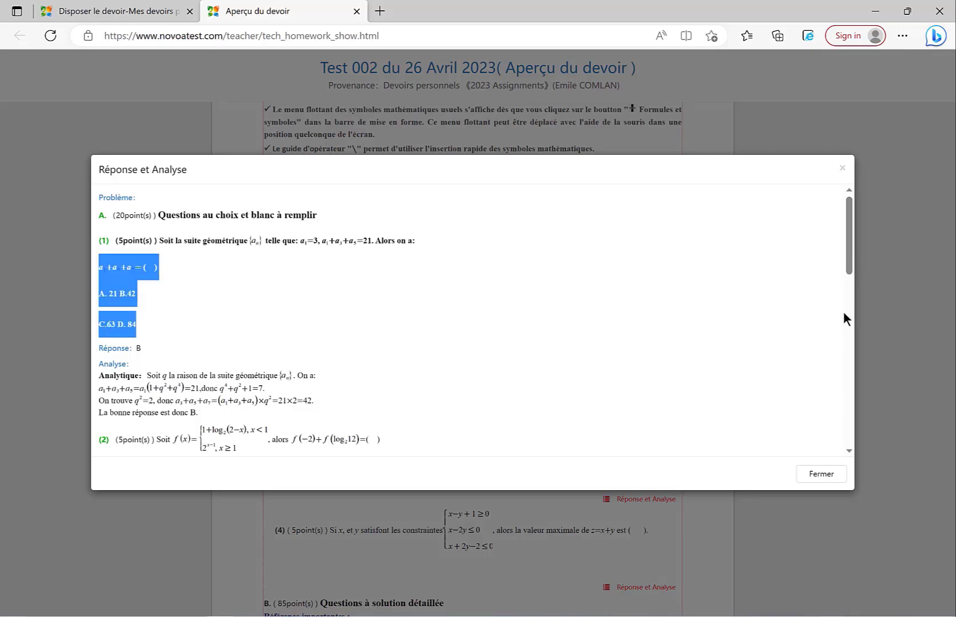
scroll(844, 311, down, 10)
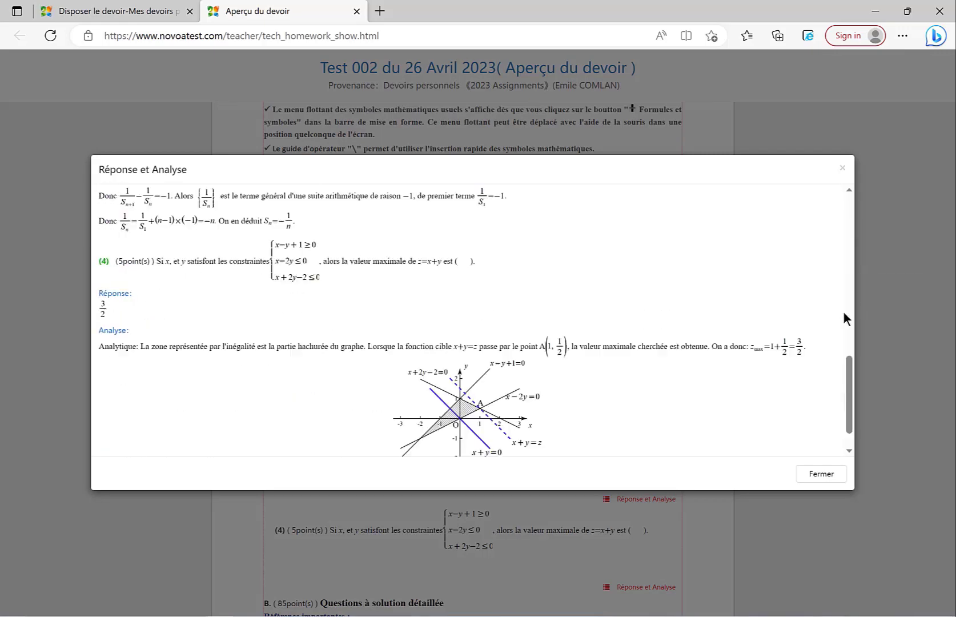
scroll(843, 310, up, 8)
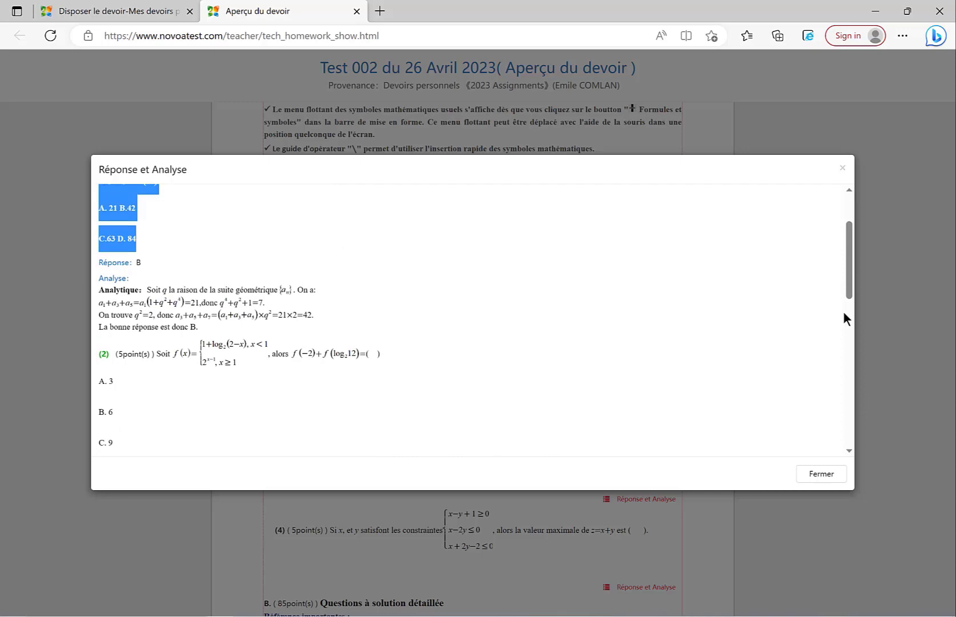
click(843, 313)
key(Escape)
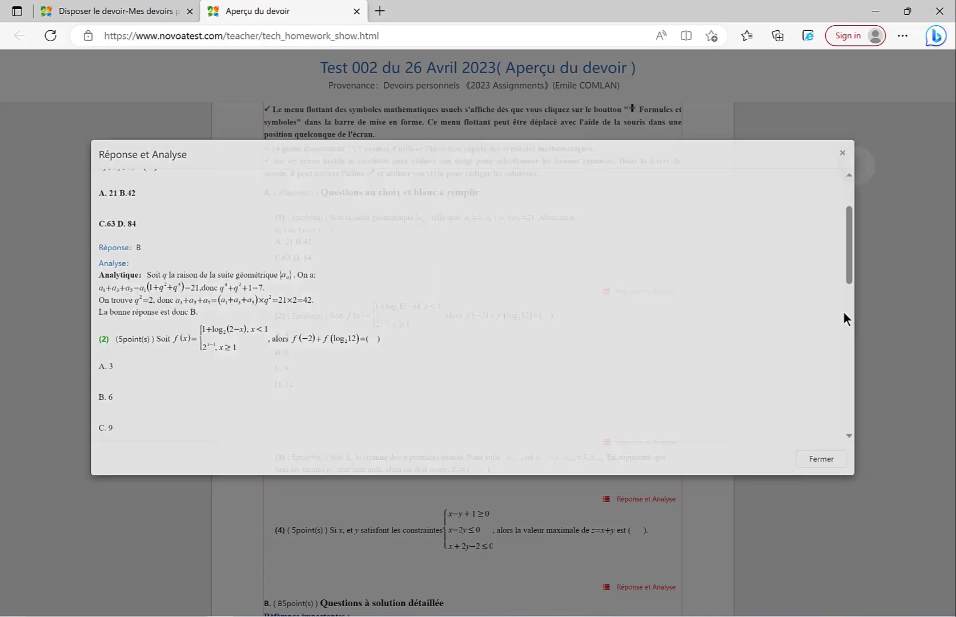
- Look through exercises 1 to 3 of section B in the preview and check the section's answers and analysis
scroll(843, 311, down, 12)
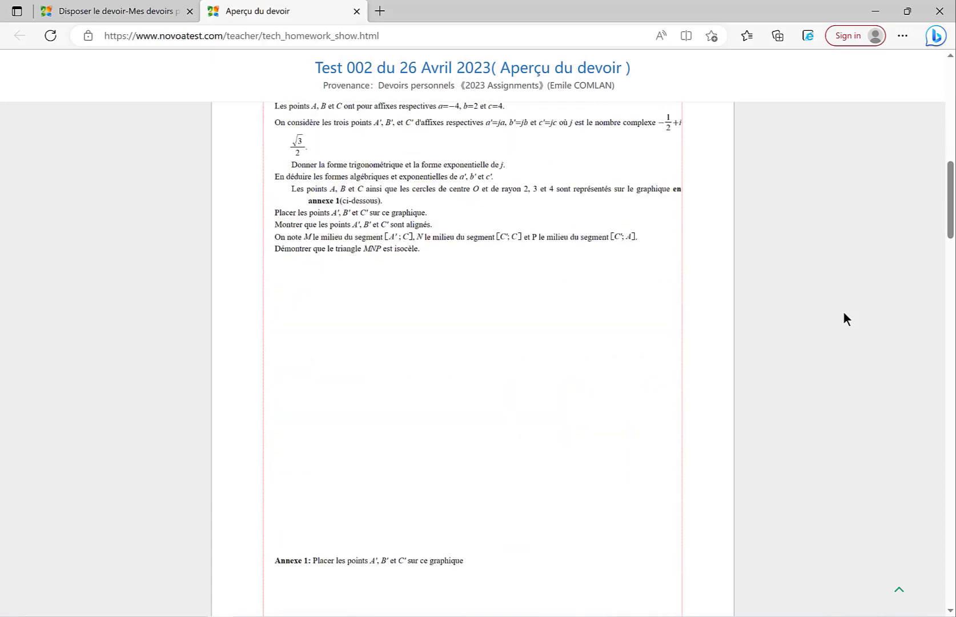
scroll(843, 312, down, 6)
scroll(843, 313, down, 10)
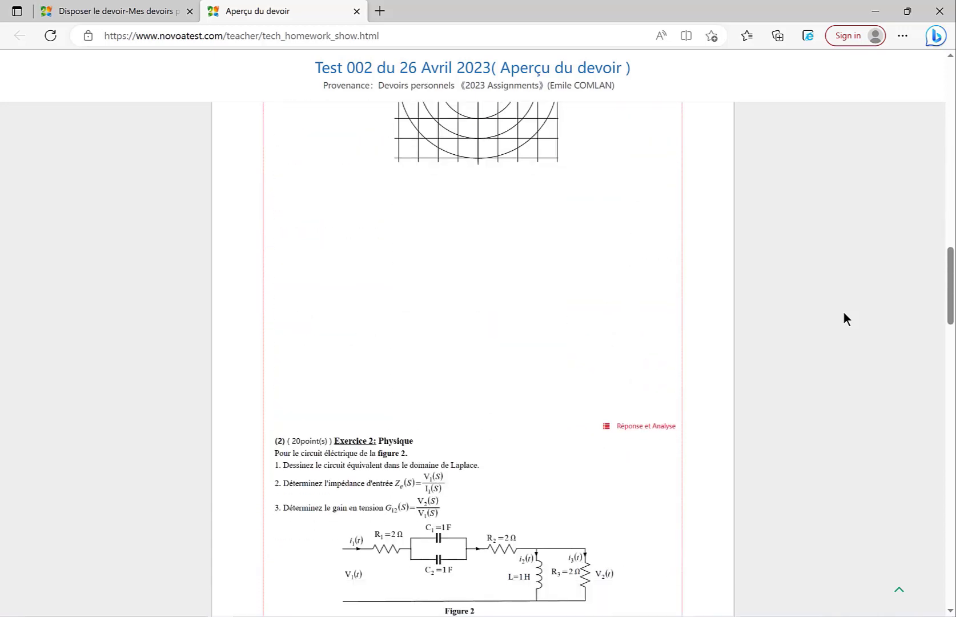
scroll(843, 318, down, 4)
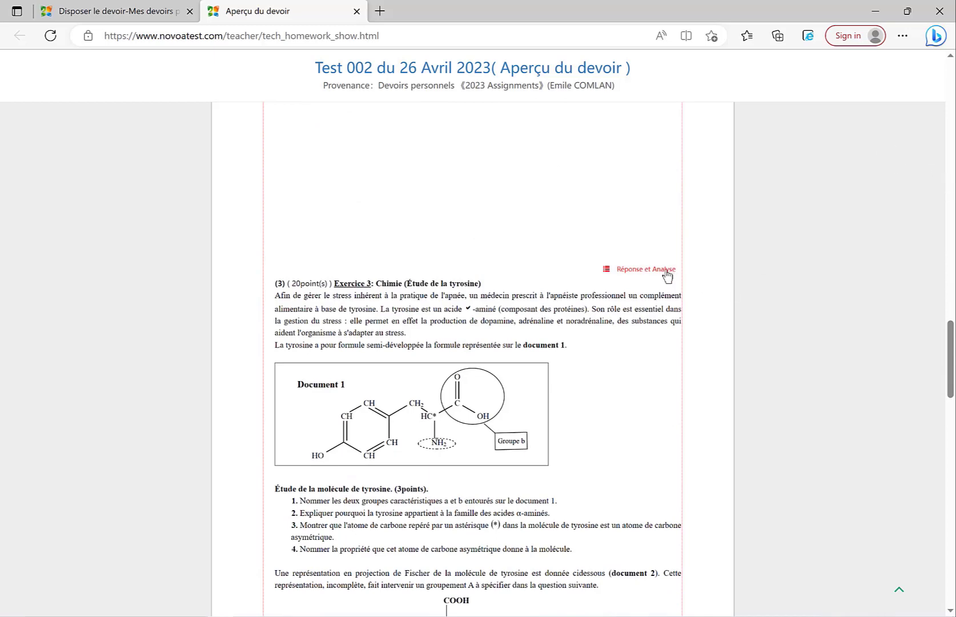
click(666, 274)
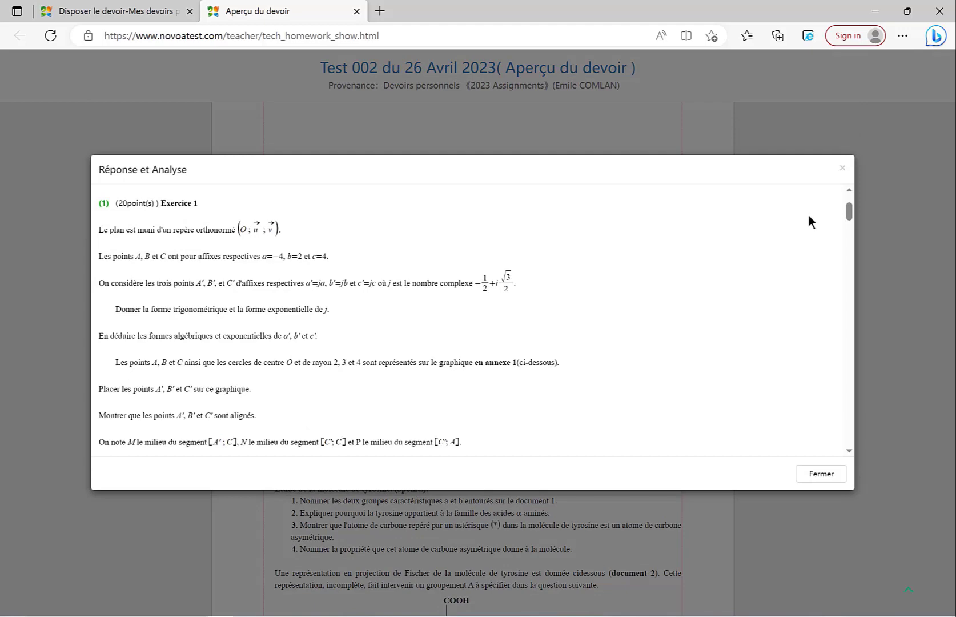
click(843, 169)
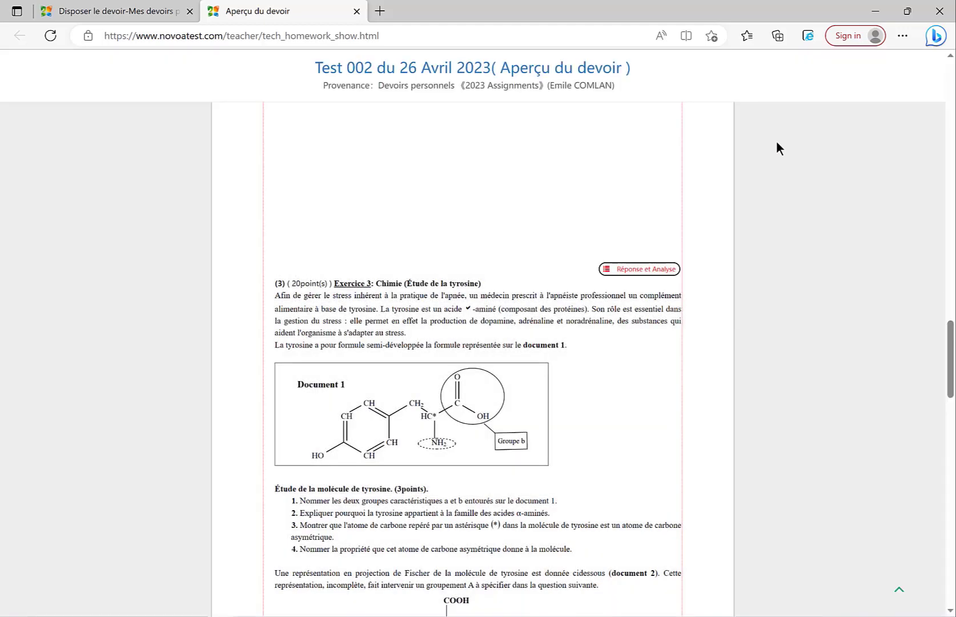
click(108, 12)
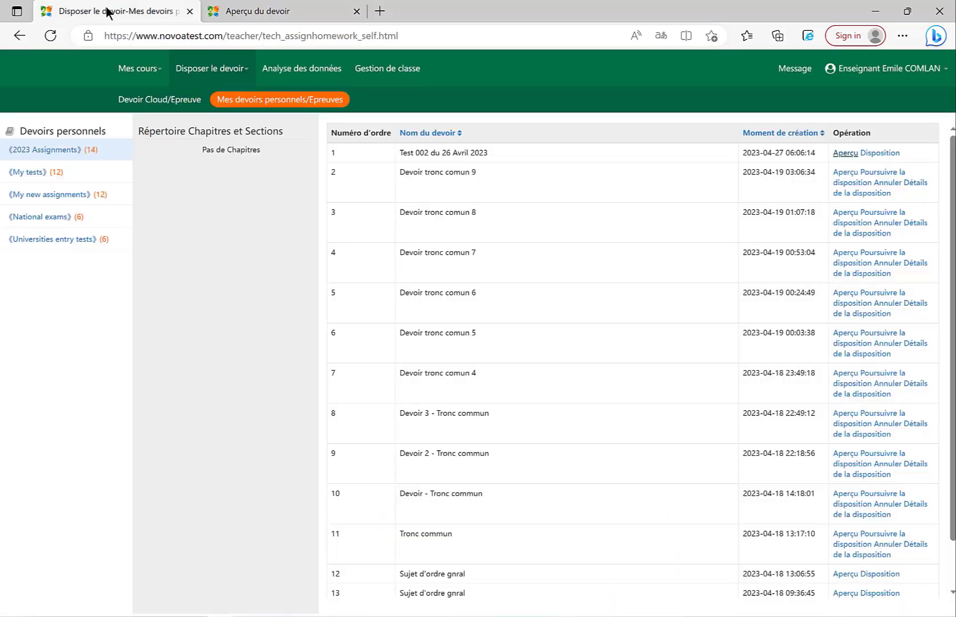
click(875, 155)
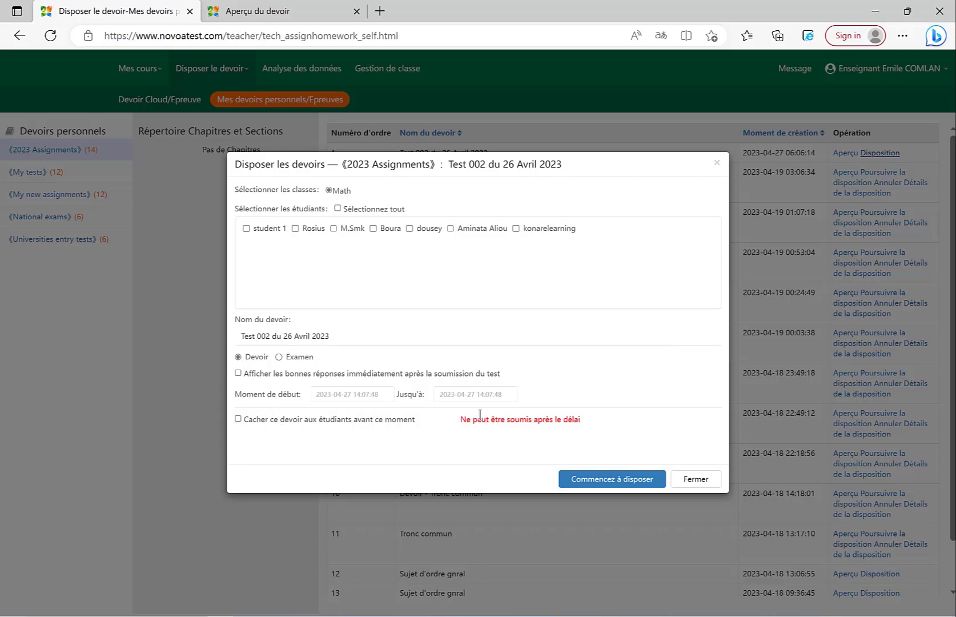
click(468, 395)
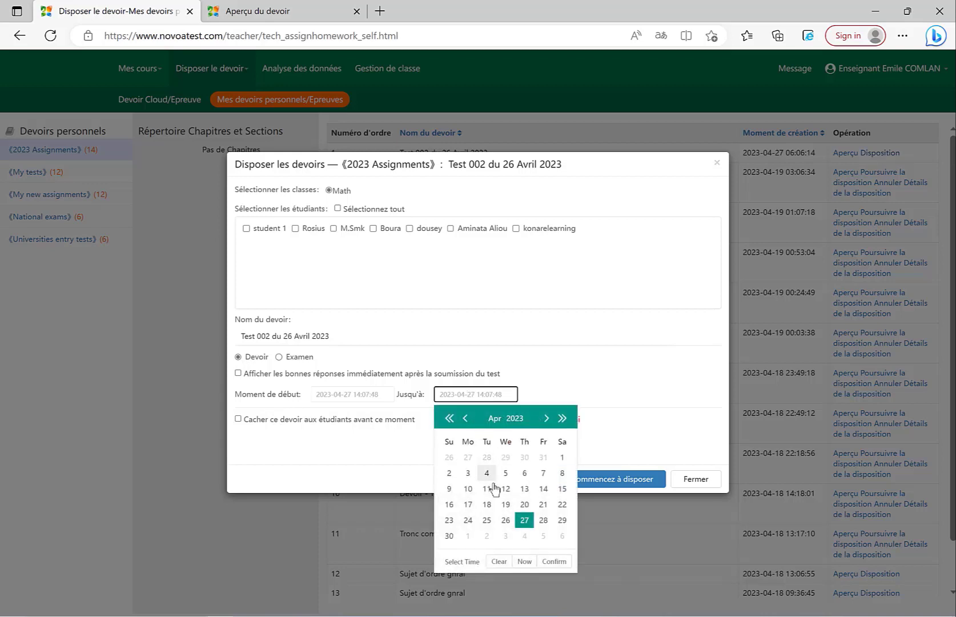
click(543, 521)
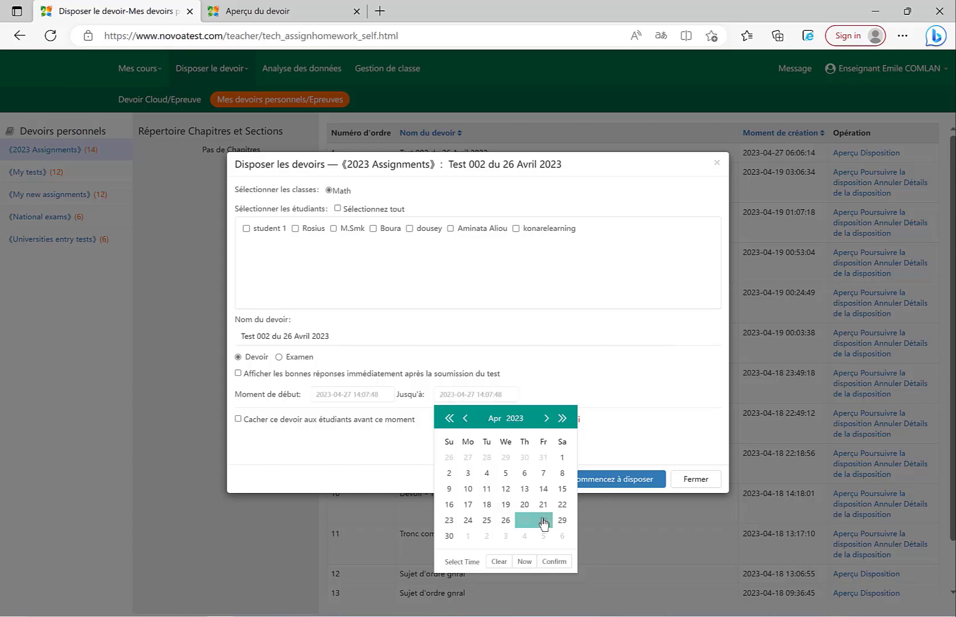
click(463, 562)
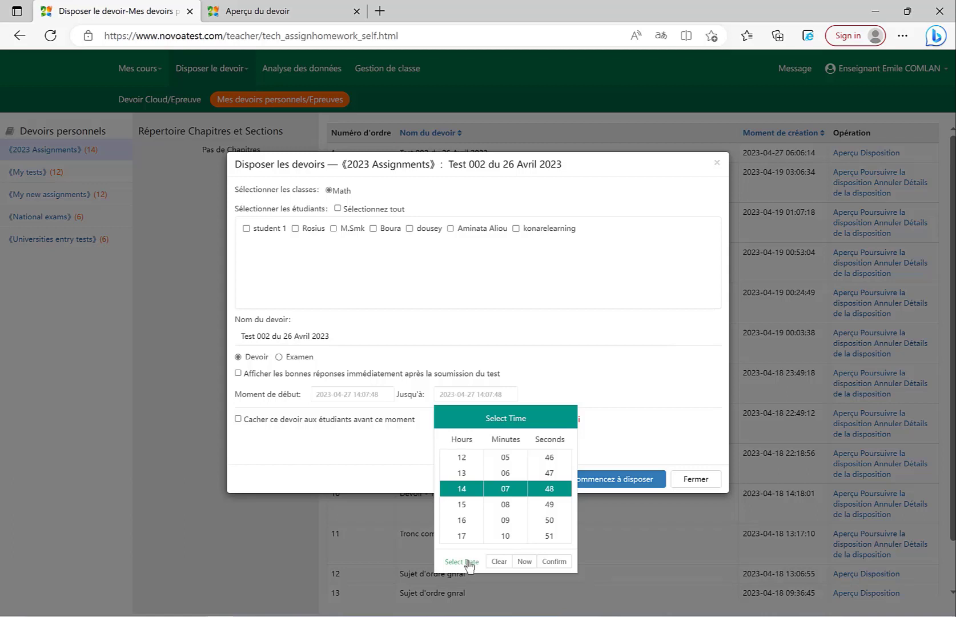
click(554, 562)
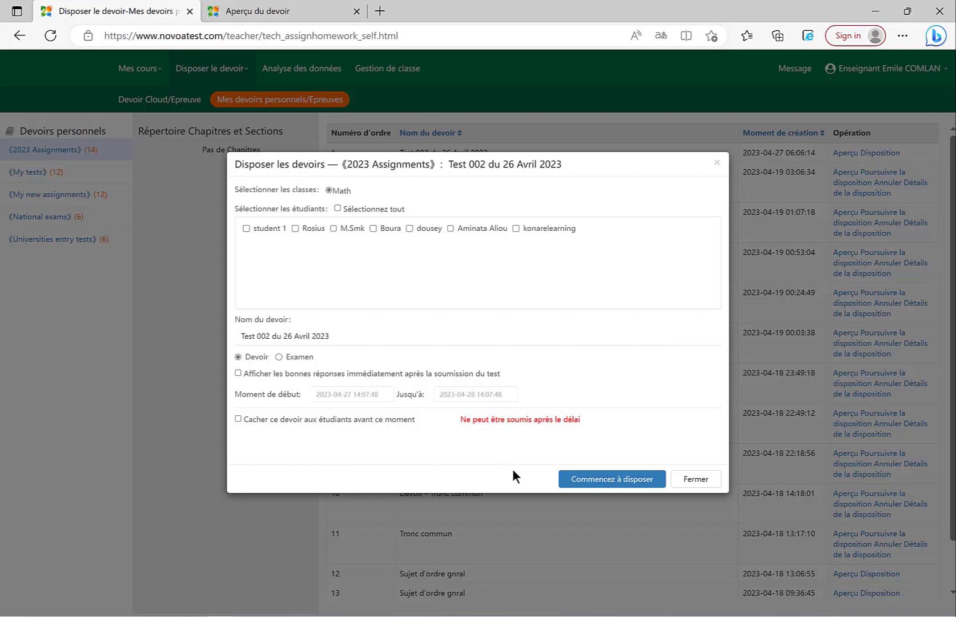
click(371, 394)
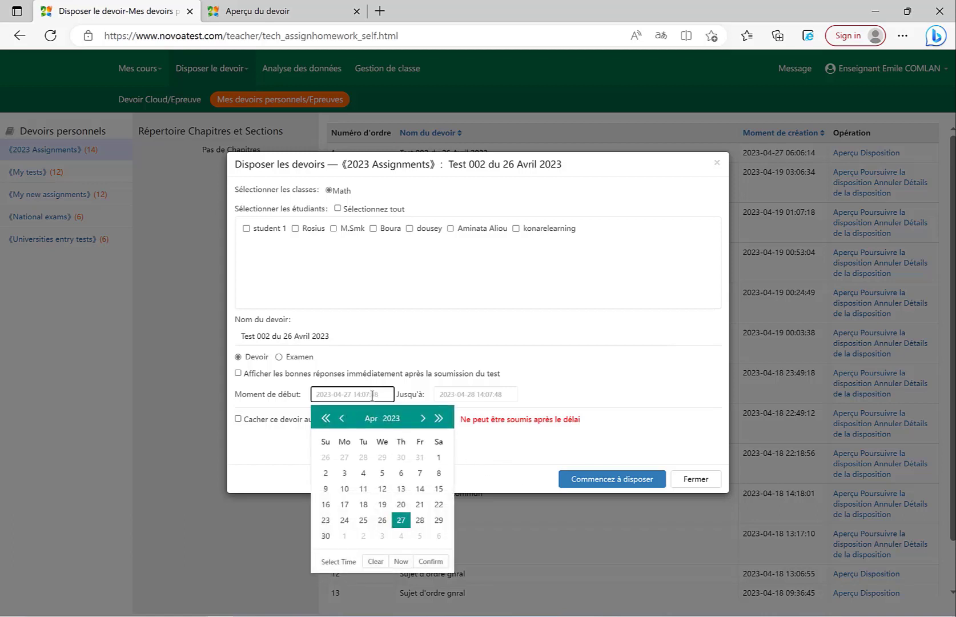
click(524, 450)
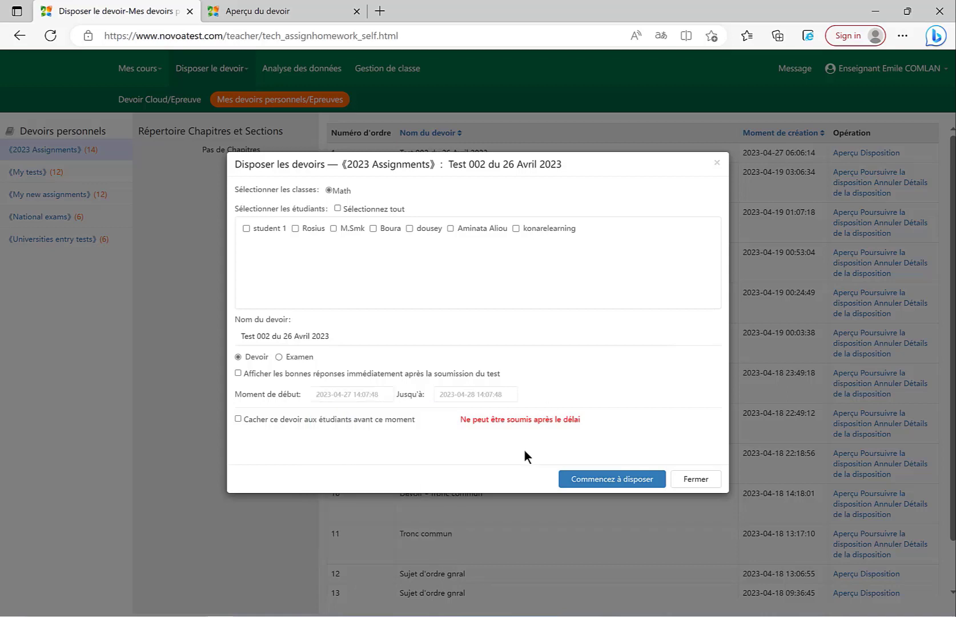
- Choose the individual recipients from the Math class instead of all students, and distribute the test to them as homework
click(246, 228)
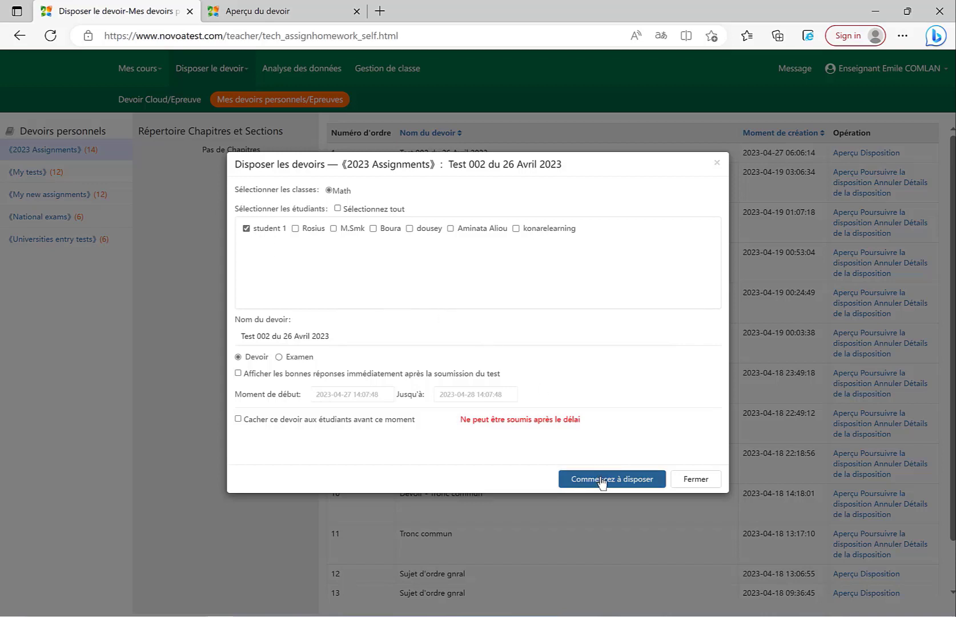
click(344, 210)
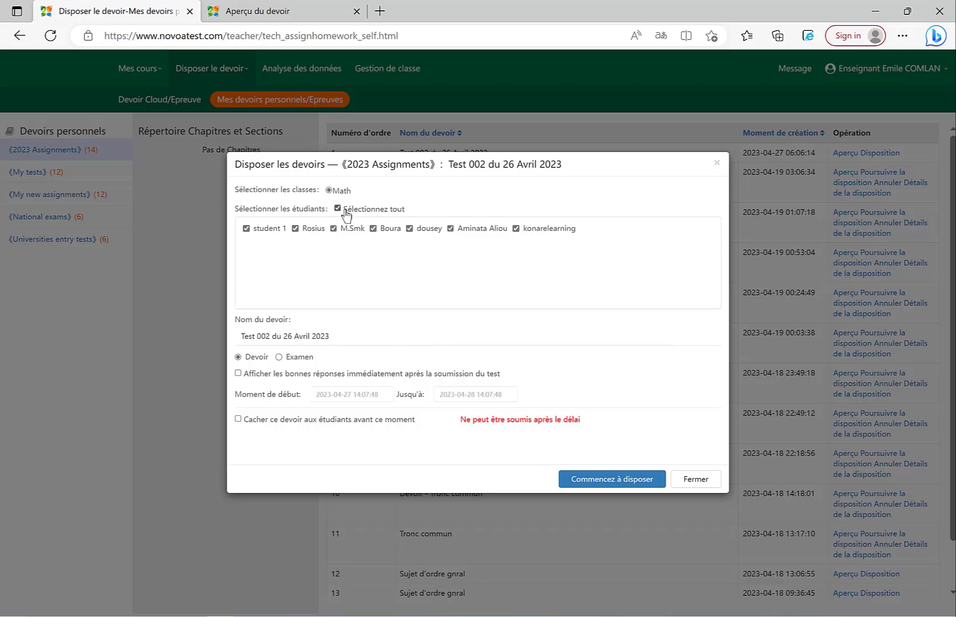
click(344, 210)
click(246, 229)
click(306, 230)
click(454, 231)
click(303, 232)
click(460, 237)
click(313, 230)
click(606, 482)
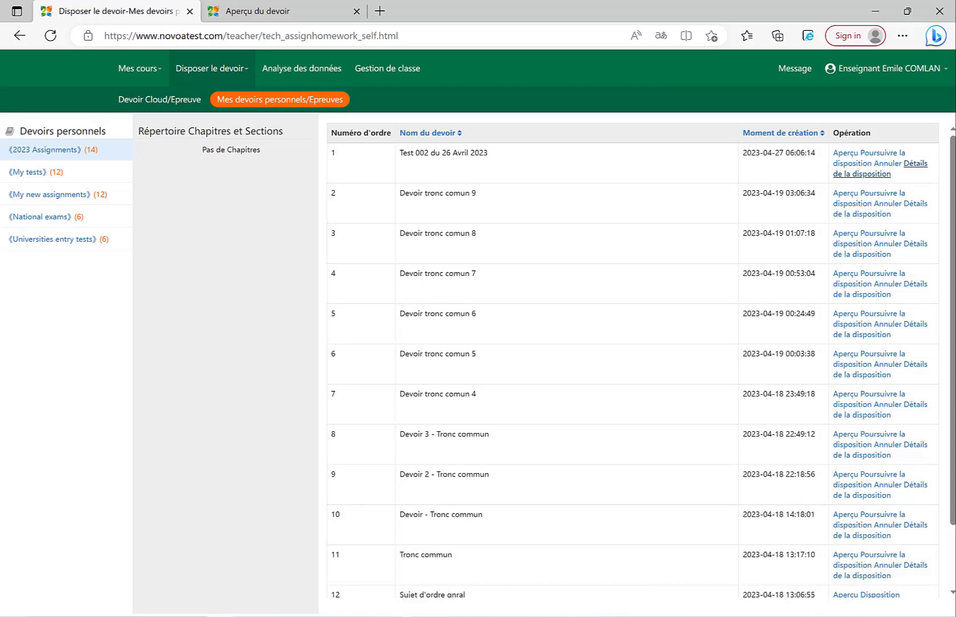
- Switch to the Skill application and replace the cloud resources username with the student account's e-mail address
click(401, 615)
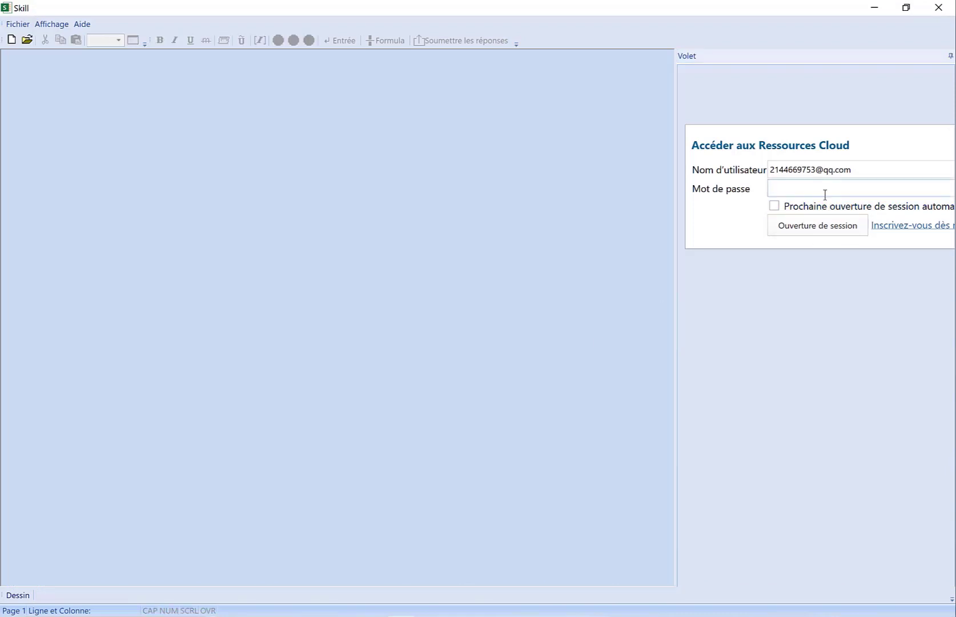
click(818, 176)
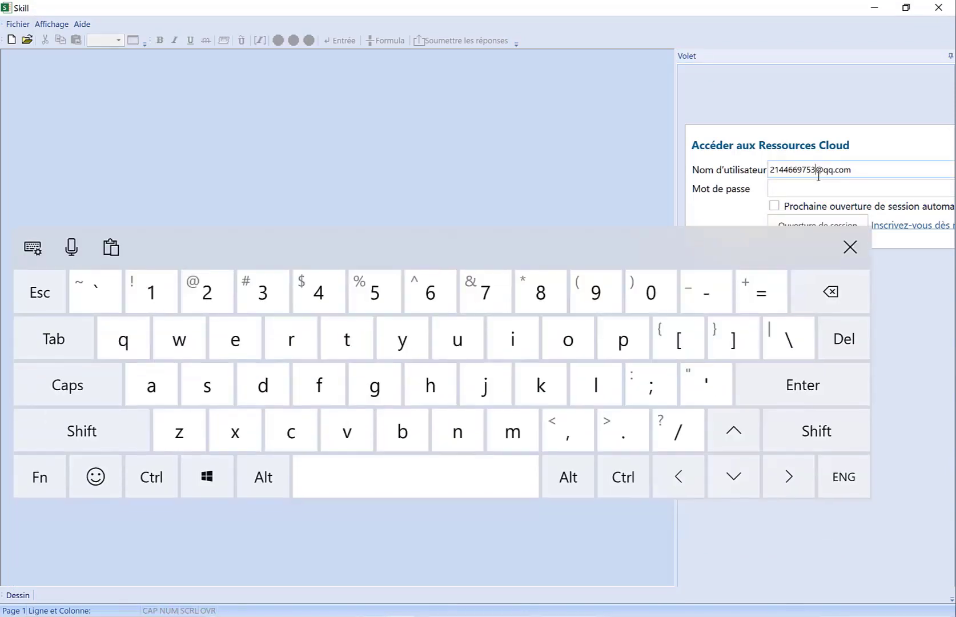
double_click(818, 176)
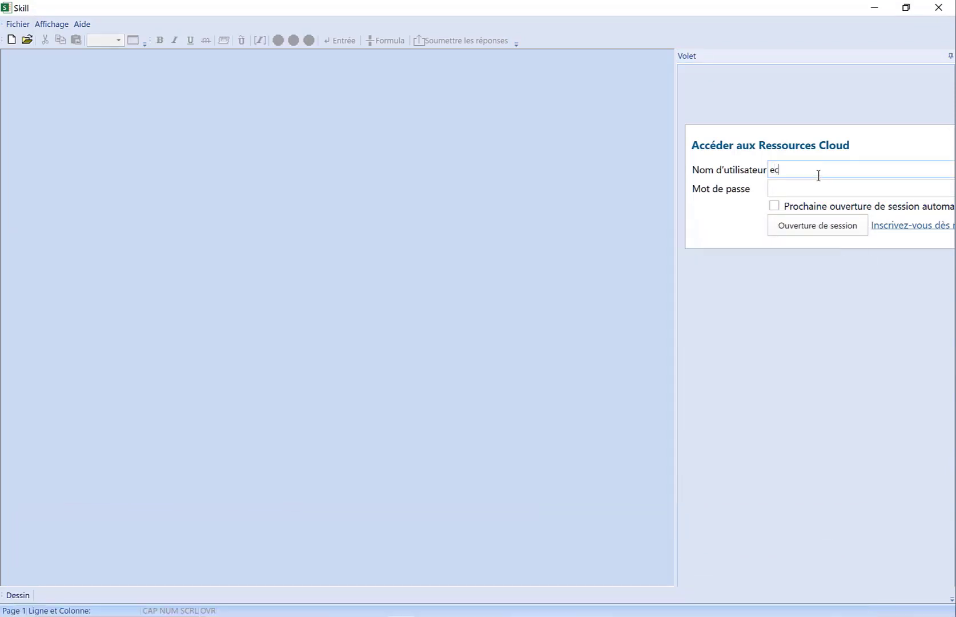
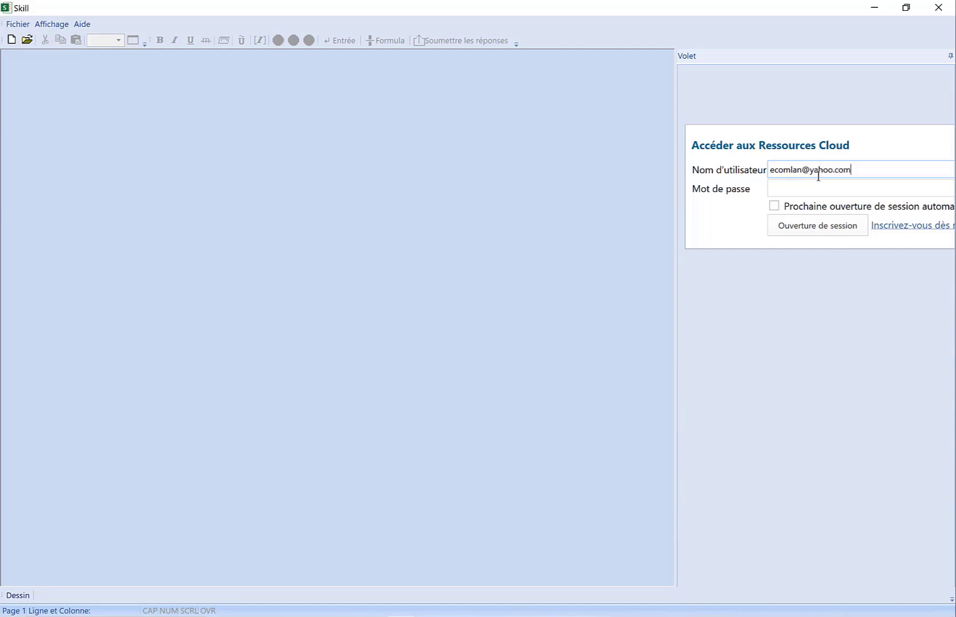
- Sign in to the cloud resources with the account password and open the new assignment "Test 002 du 26 Avril 2023"
click(786, 182)
text(•••)
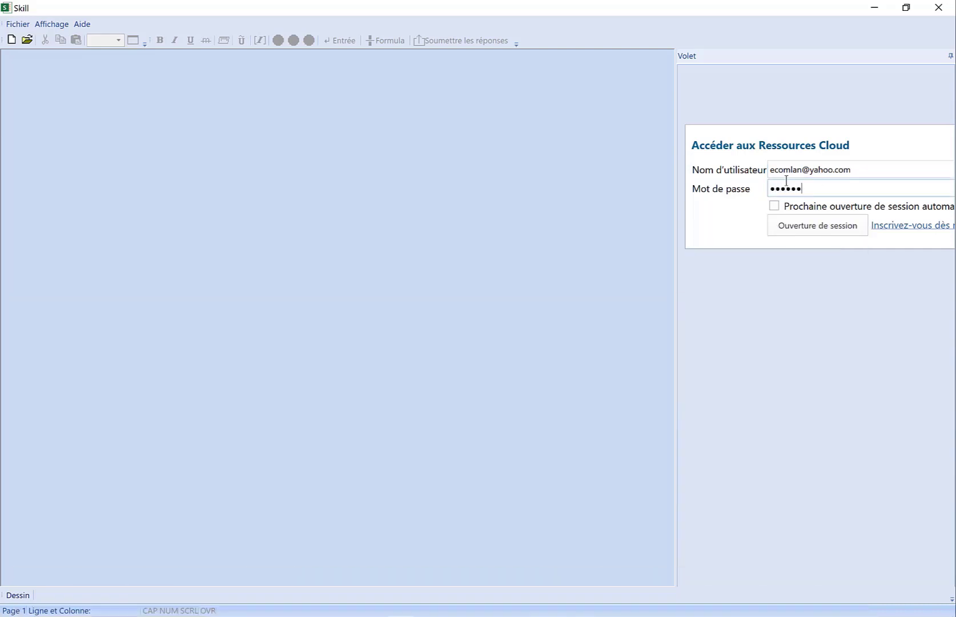
click(805, 226)
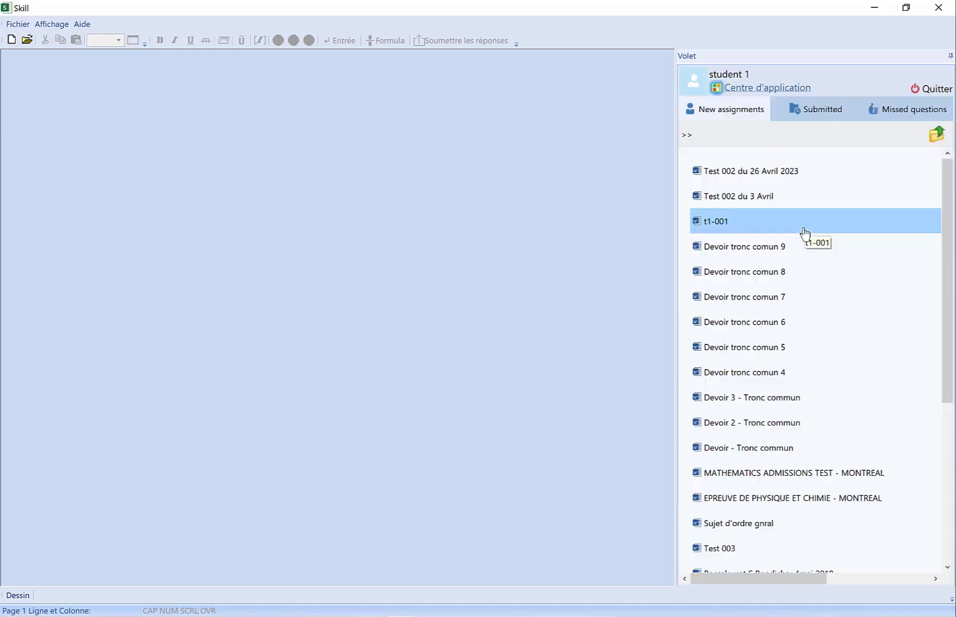
double_click(747, 172)
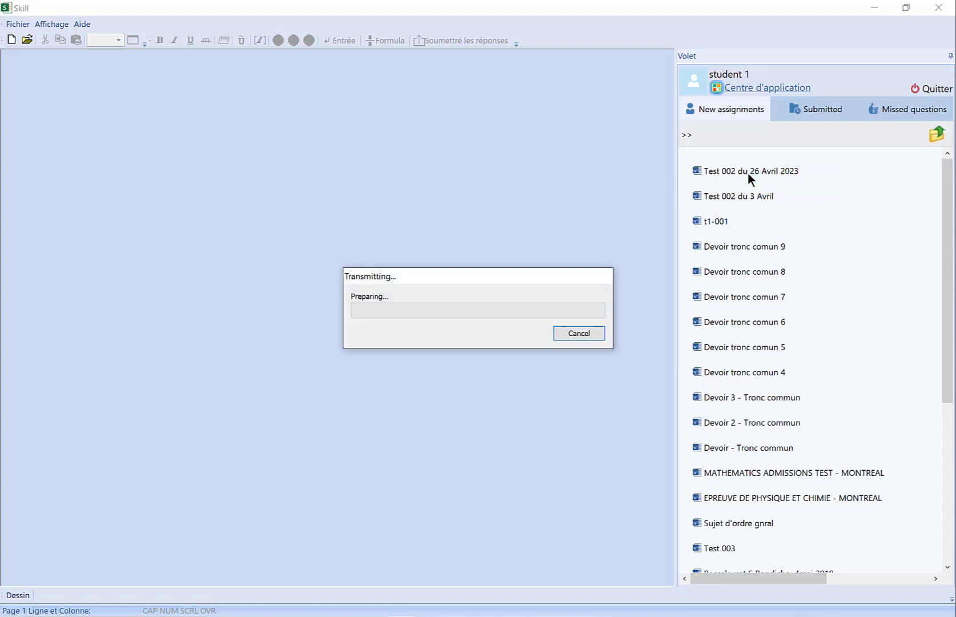
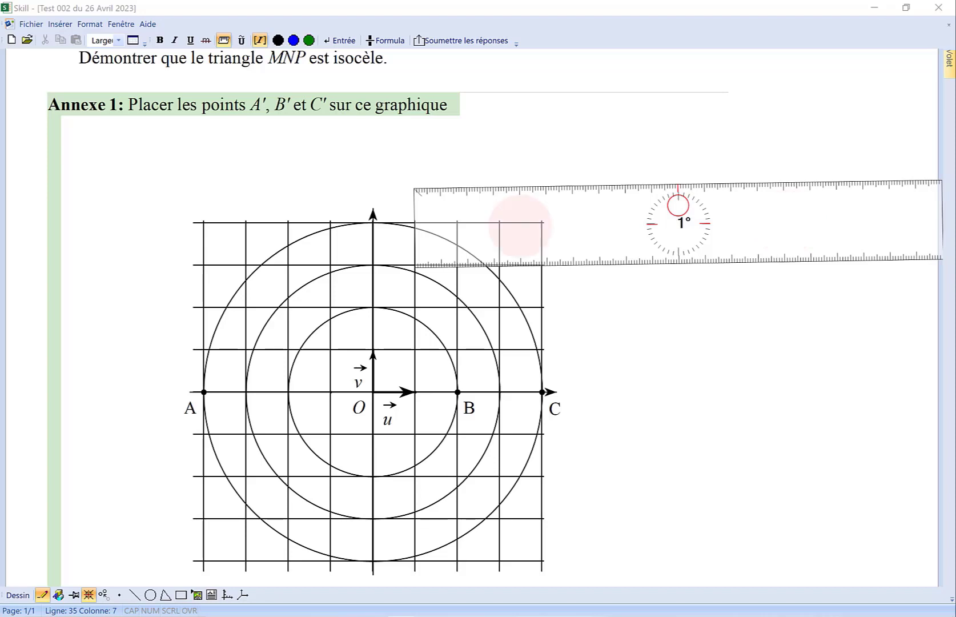
- Position the ruler beside the Annexe 1 graph and trace a full circle around its zero end with the compass point
drag(521, 225, 521, 219)
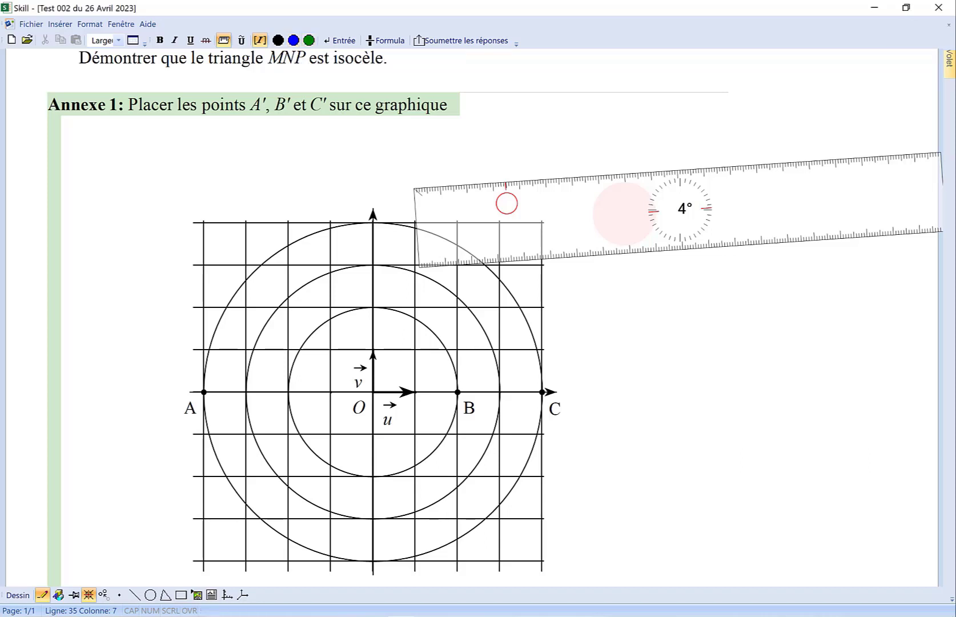
click(507, 203)
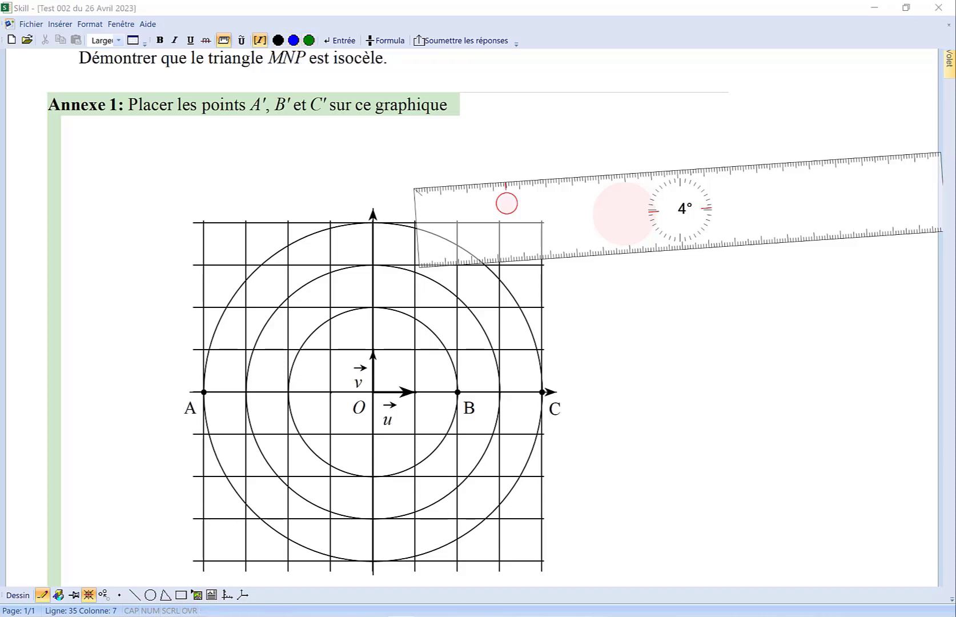
drag(507, 203, 678, 246)
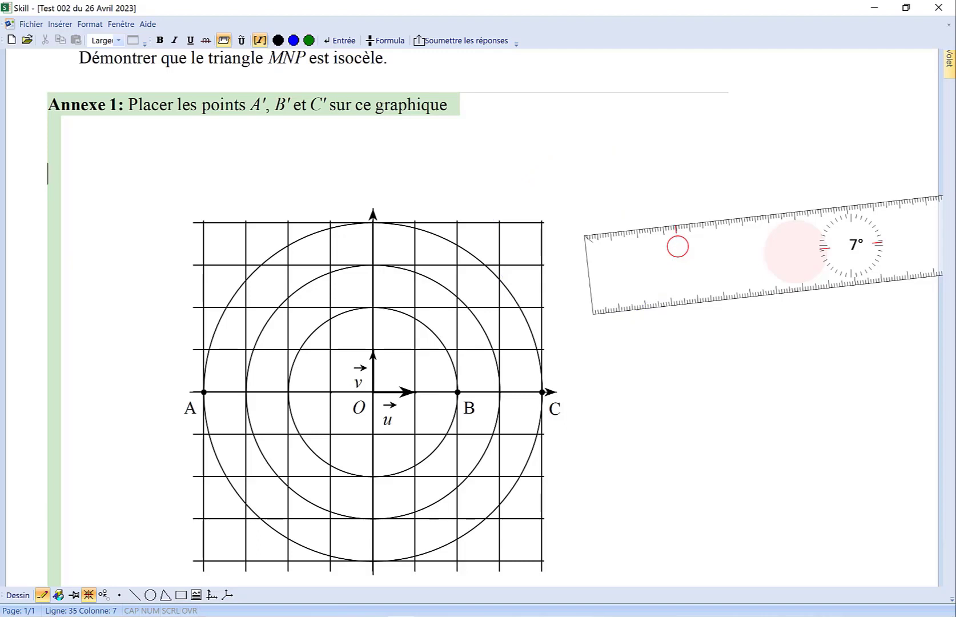
click(678, 246)
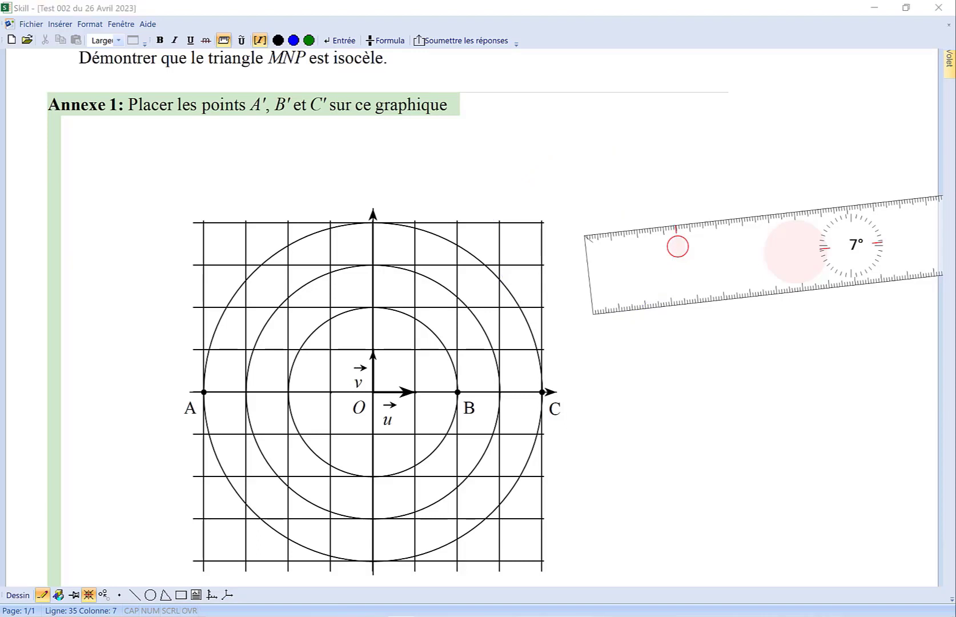
mouse_move(677, 246)
mouse_down()
mouse_move(676, 215)
mouse_move(644, 165)
mouse_move(548, 149)
mouse_move(490, 236)
mouse_move(619, 322)
mouse_move(666, 279)
mouse_move(678, 233)
mouse_up()
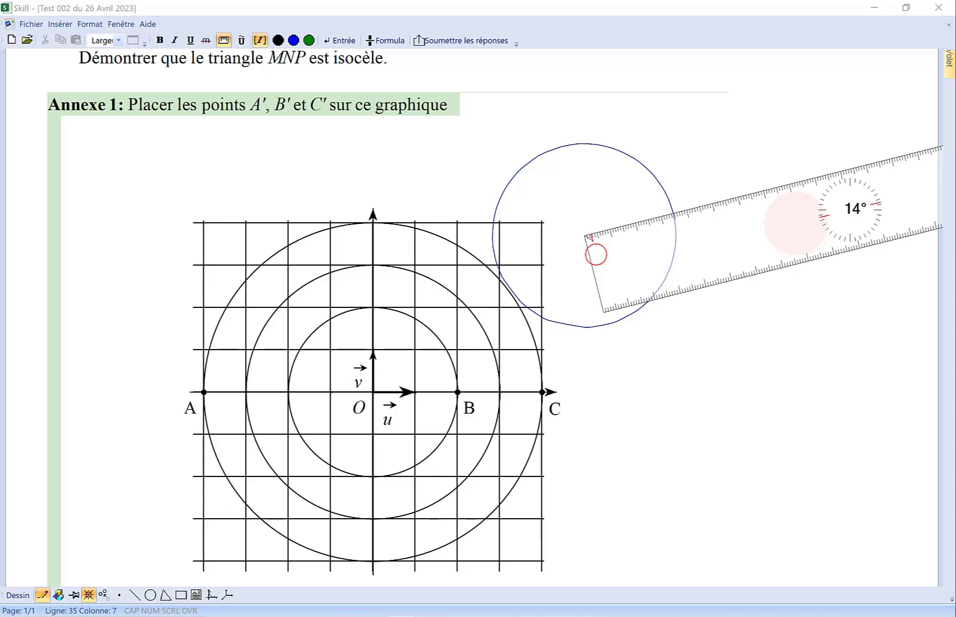
- Draw a diameter of the traced circle along the ruler's edge tilted at 14°, and put the ruler away
mouse_move(596, 255)
mouse_down()
mouse_move(590, 291)
mouse_move(594, 256)
mouse_up()
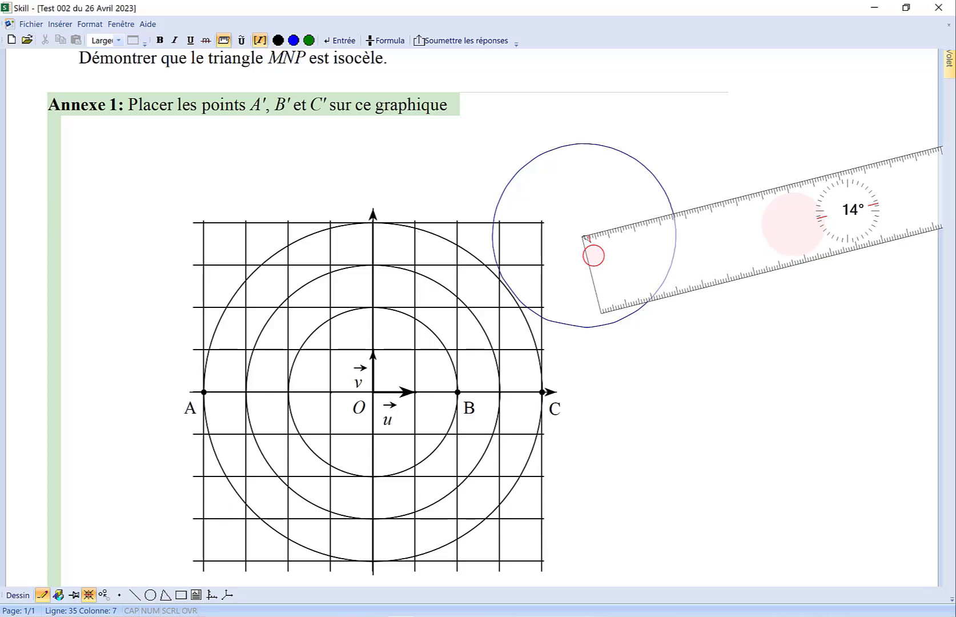
mouse_move(627, 225)
mouse_down()
mouse_move(674, 214)
mouse_move(534, 249)
mouse_up()
mouse_move(793, 222)
mouse_down()
mouse_move(791, 275)
mouse_move(771, 314)
mouse_move(737, 318)
mouse_move(666, 256)
mouse_move(630, 207)
mouse_move(626, 164)
mouse_move(603, 150)
mouse_up()
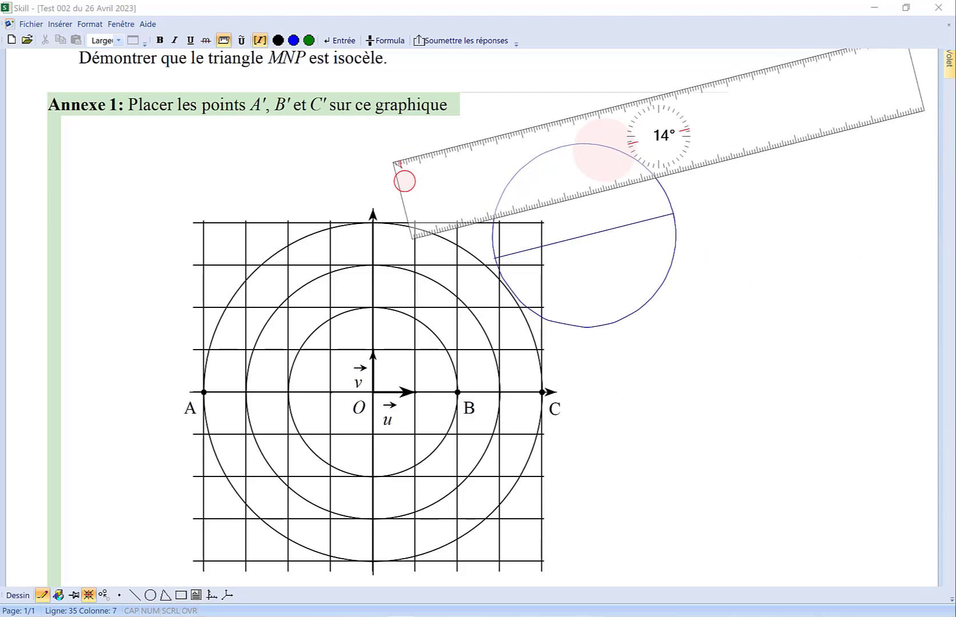
click(224, 41)
click(224, 40)
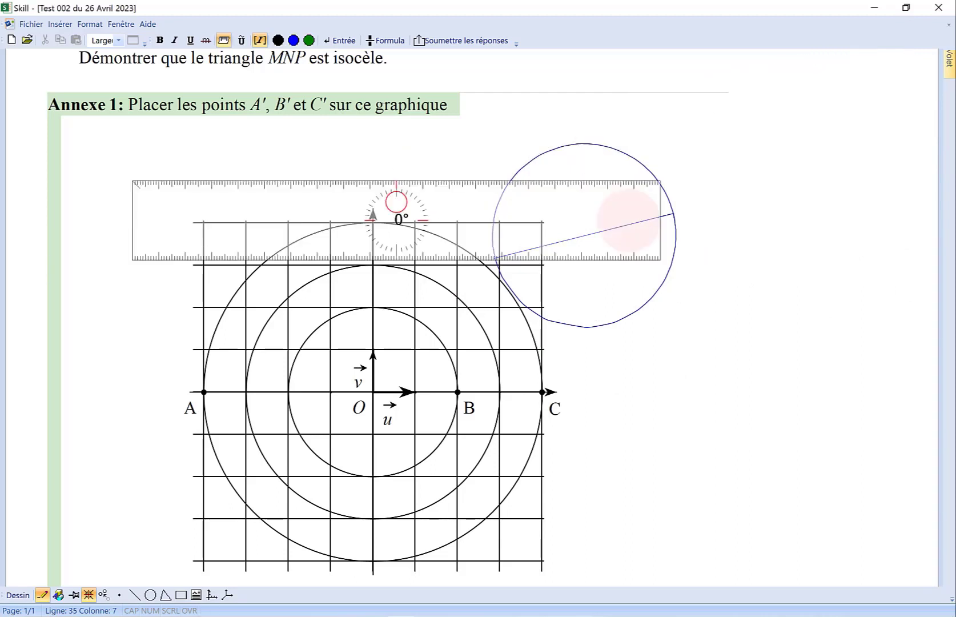
click(224, 41)
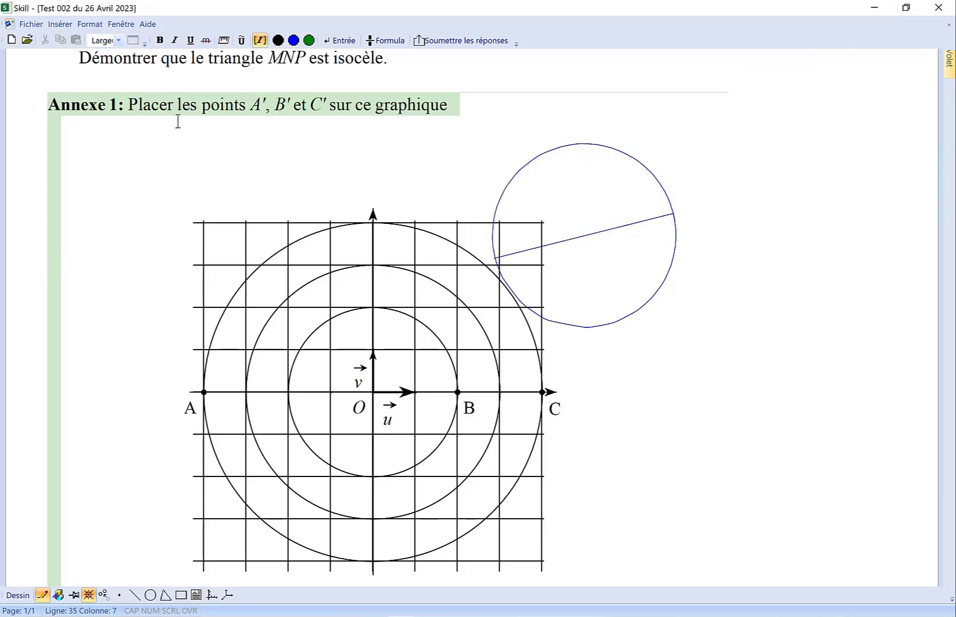
- Place a point on the graph's middle circle at a constant angle of 120 degrees
click(478, 324)
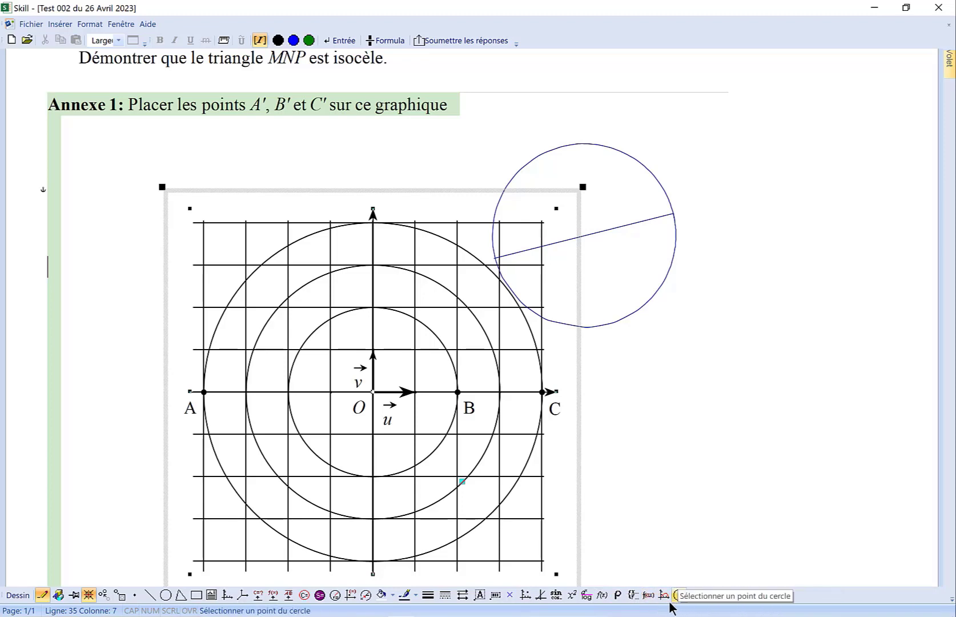
click(368, 597)
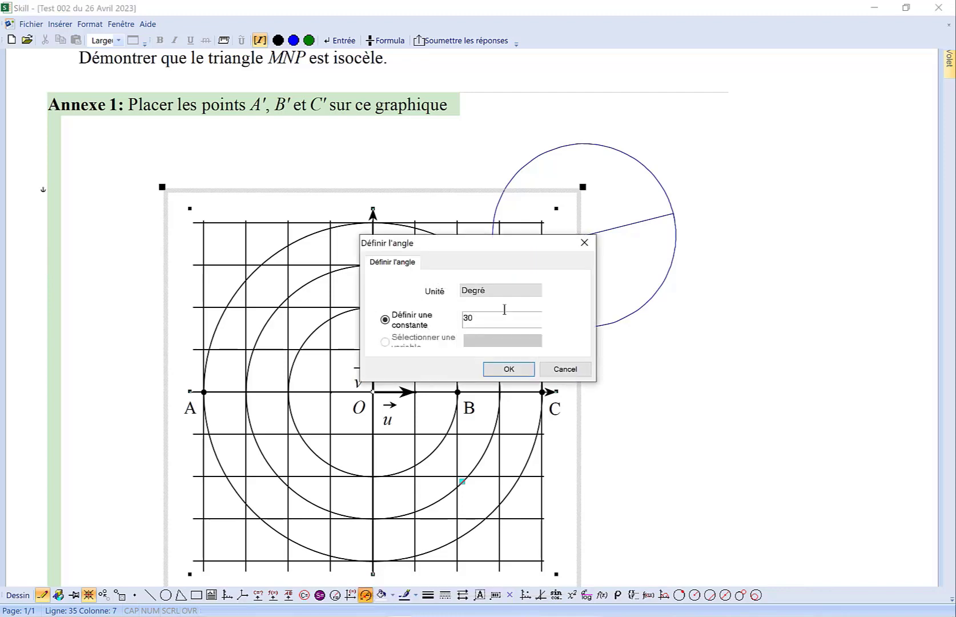
double_click(468, 316)
text(1)
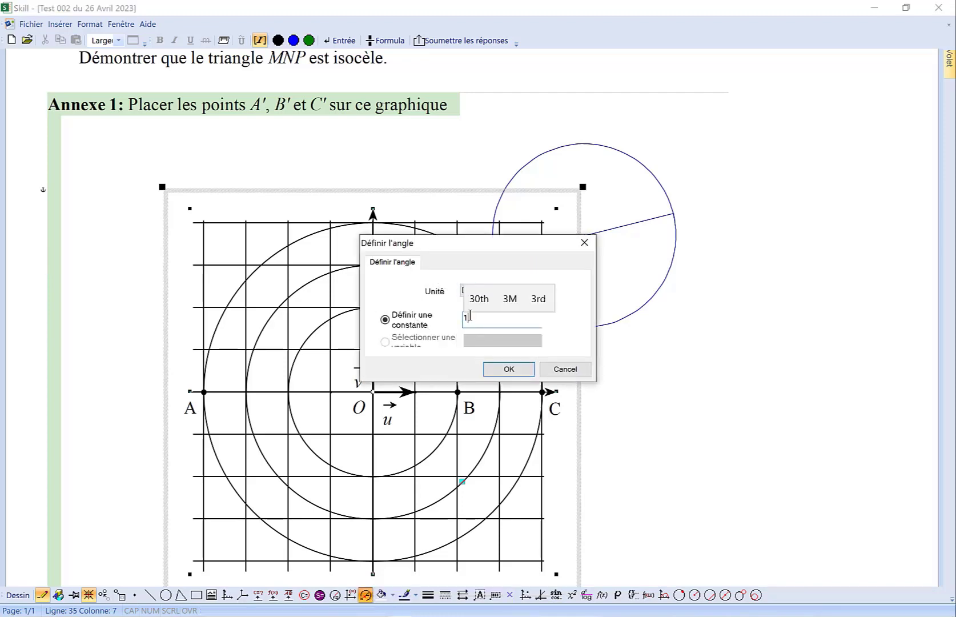
text(20)
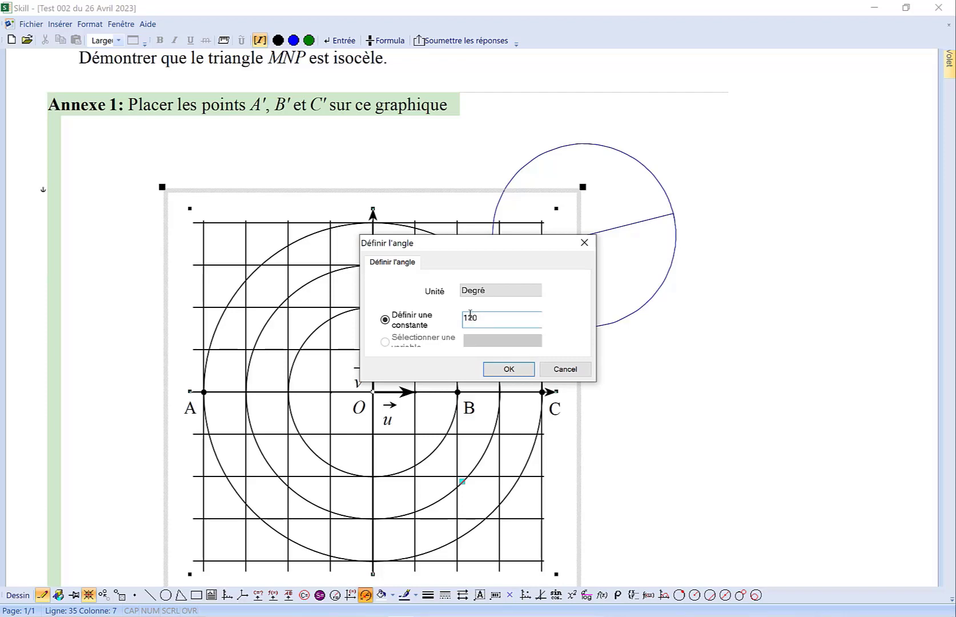
click(535, 291)
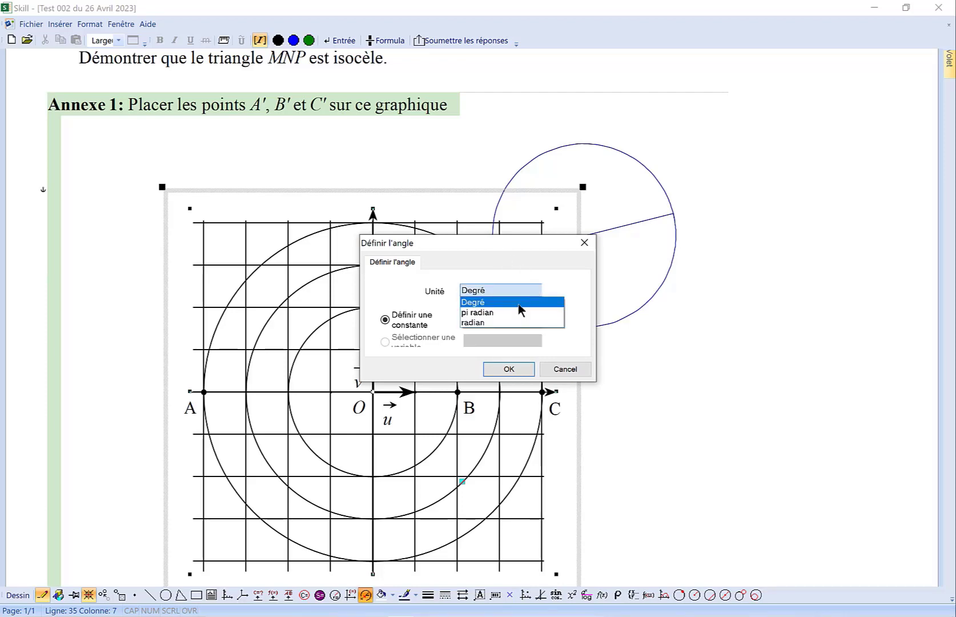
click(520, 286)
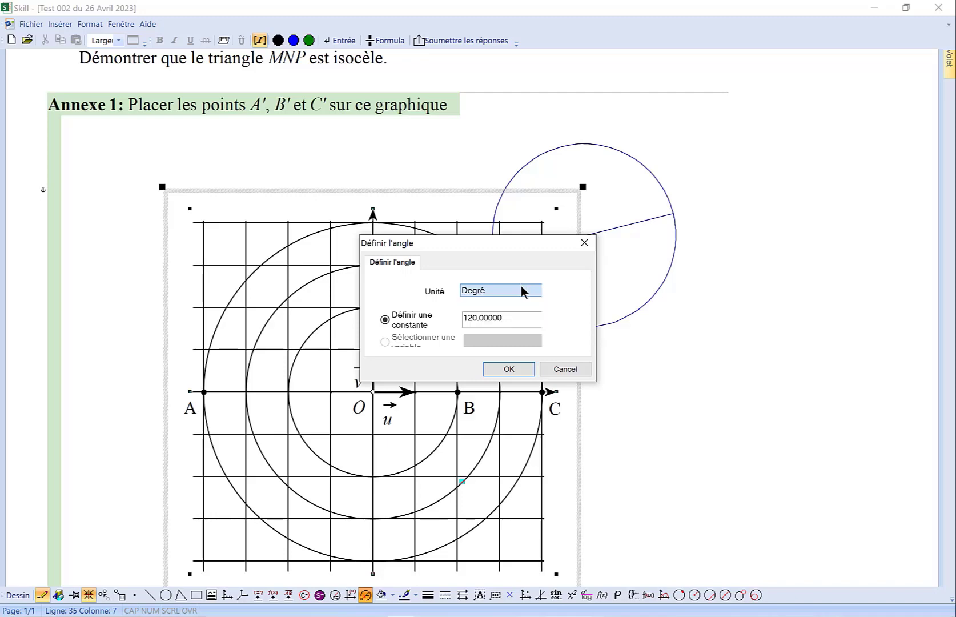
click(509, 369)
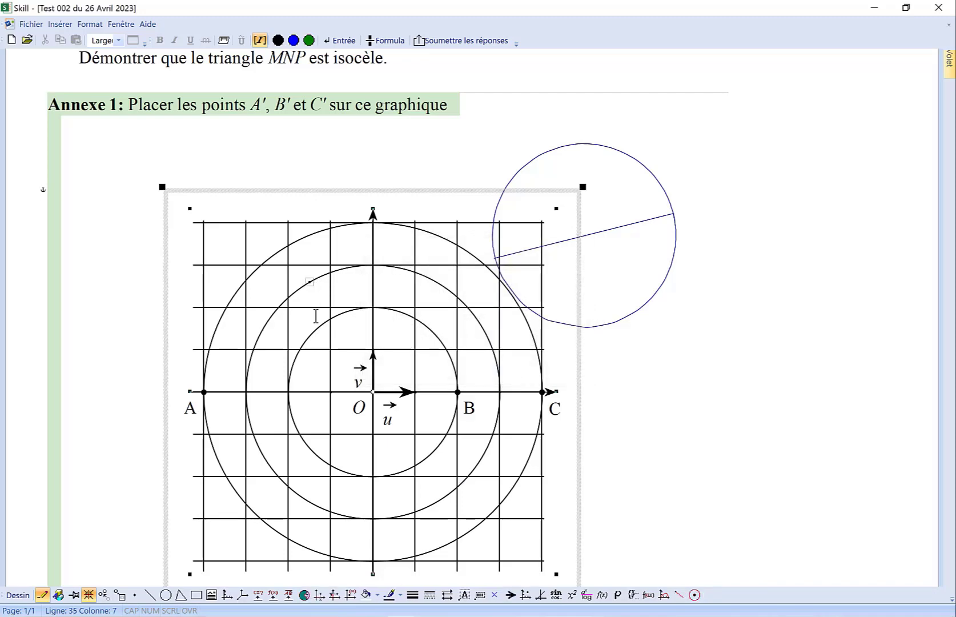
- Label the 120-degree point "A" with a super label and move the label just above the point
click(480, 594)
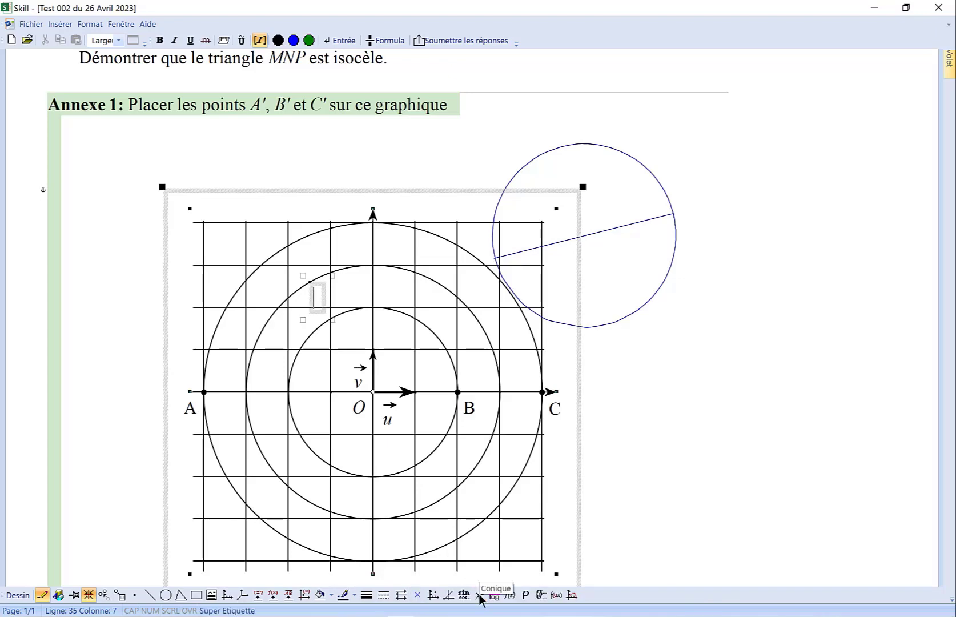
text(A)
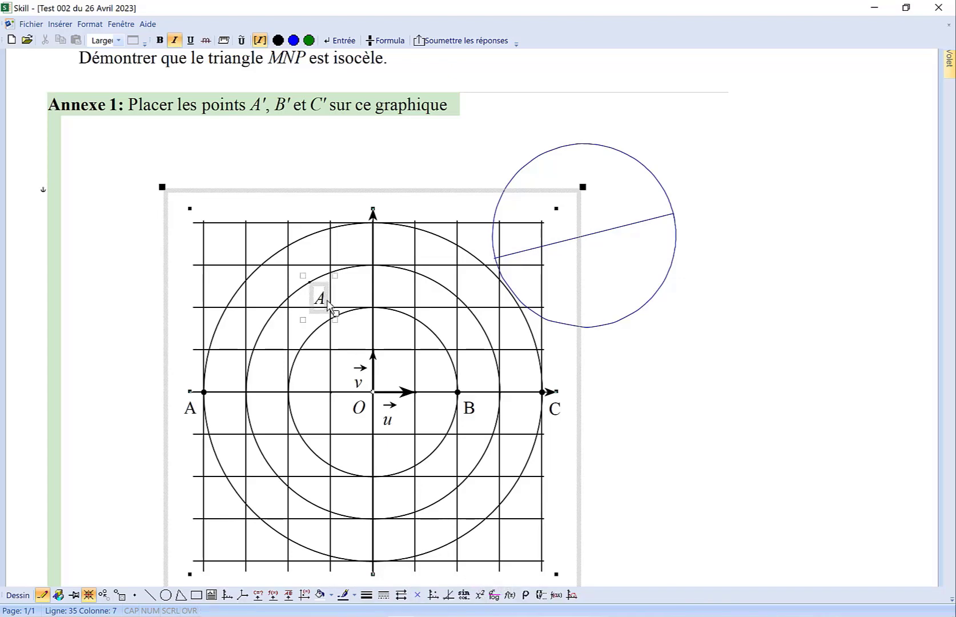
drag(327, 304, 323, 273)
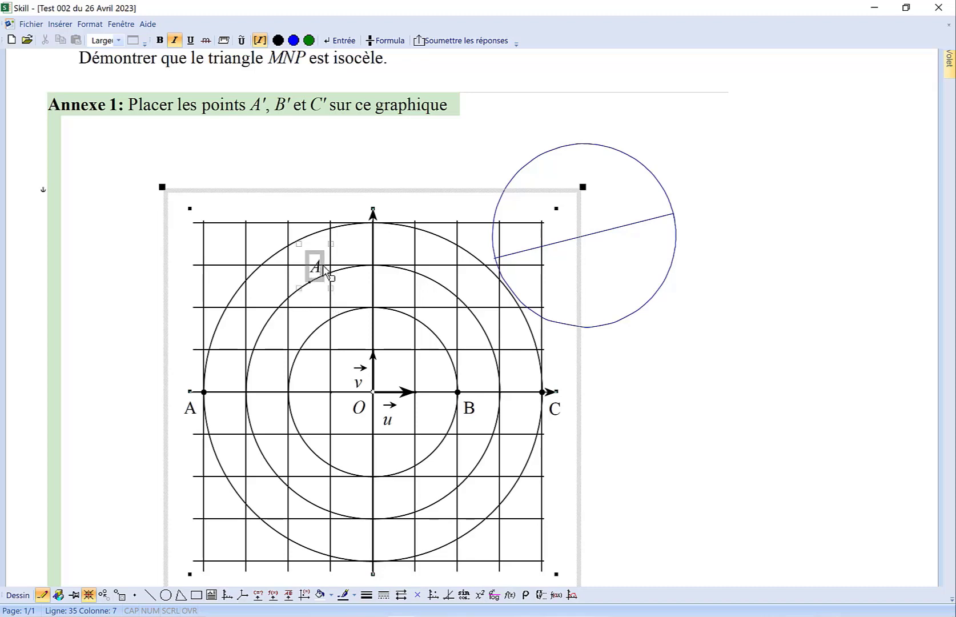
click(374, 329)
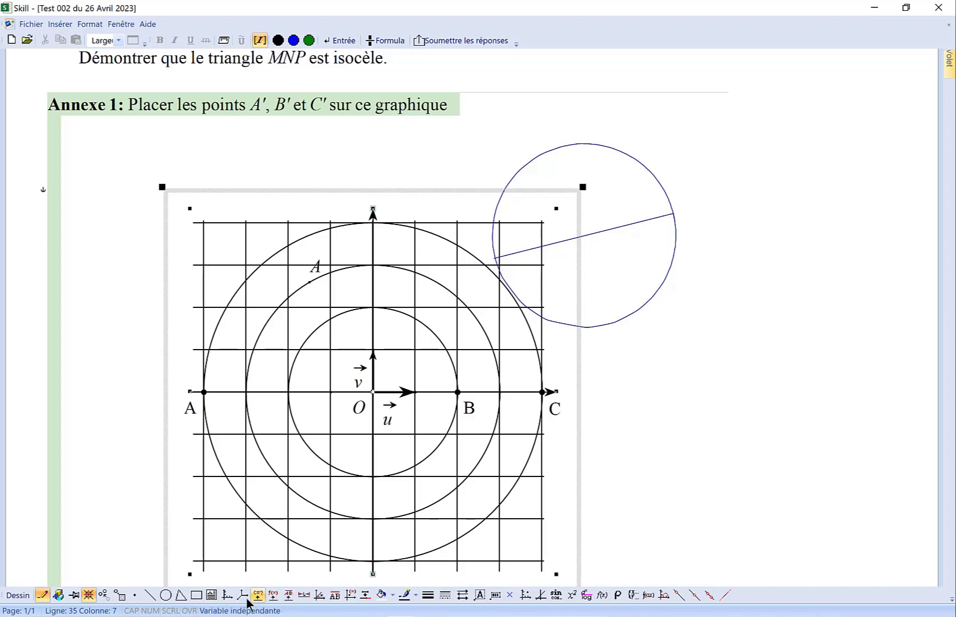
- Draw a vertical segment upward from the middle circle's intersection with the negative horizontal axis past the outer circle, and colour it red
click(150, 595)
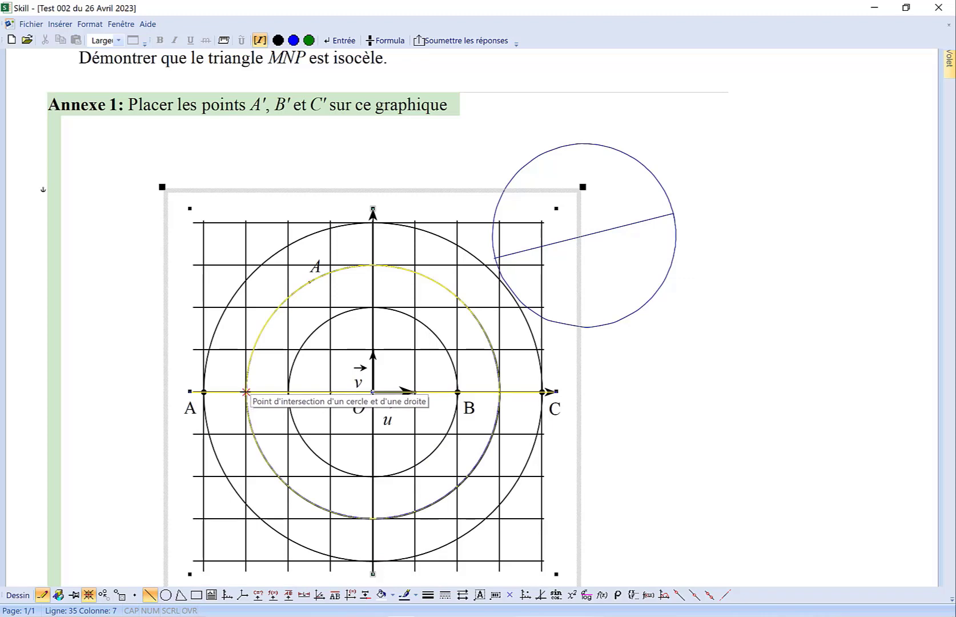
drag(246, 392, 246, 254)
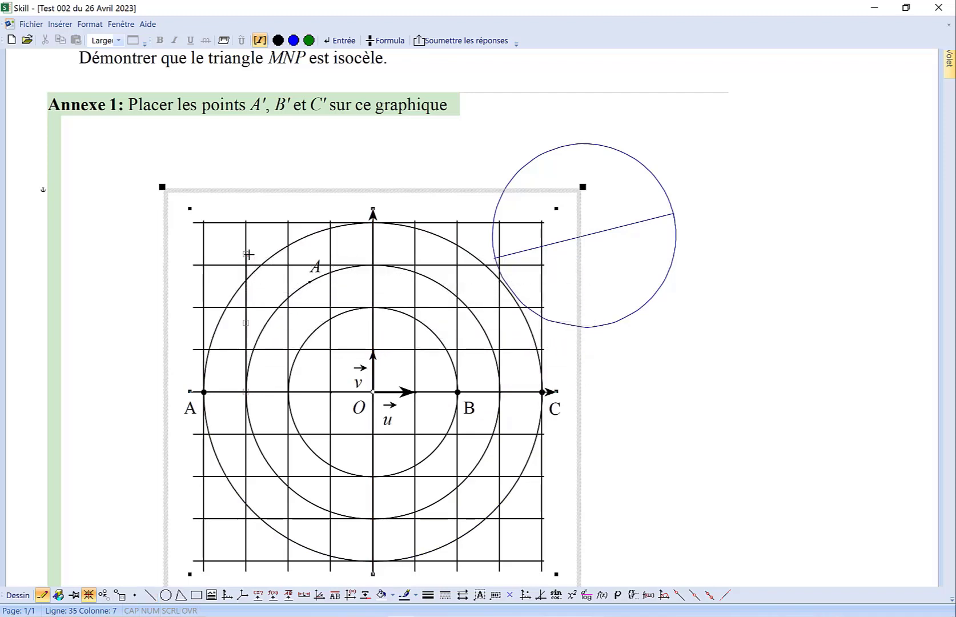
click(415, 596)
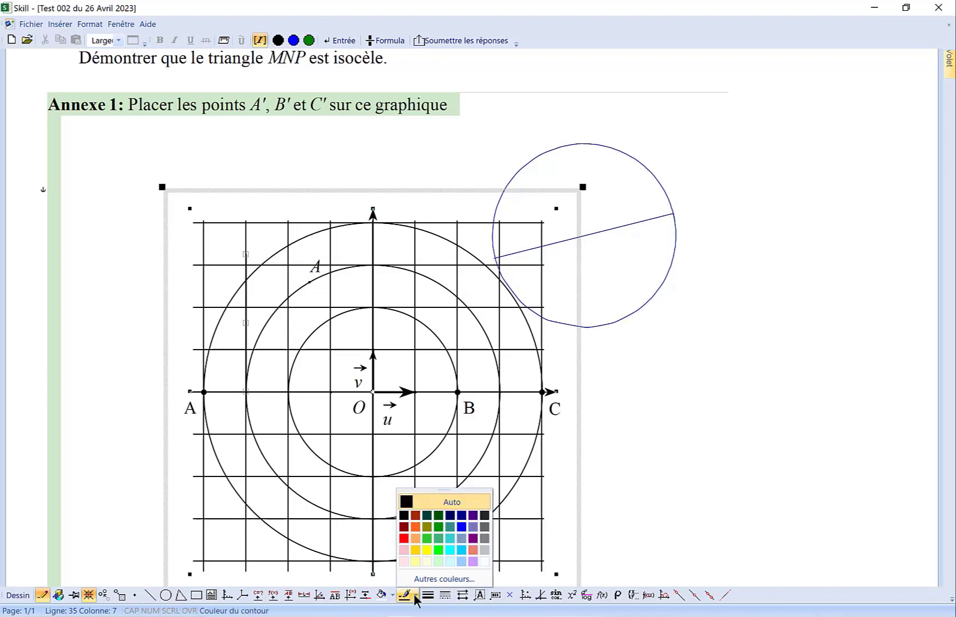
click(406, 538)
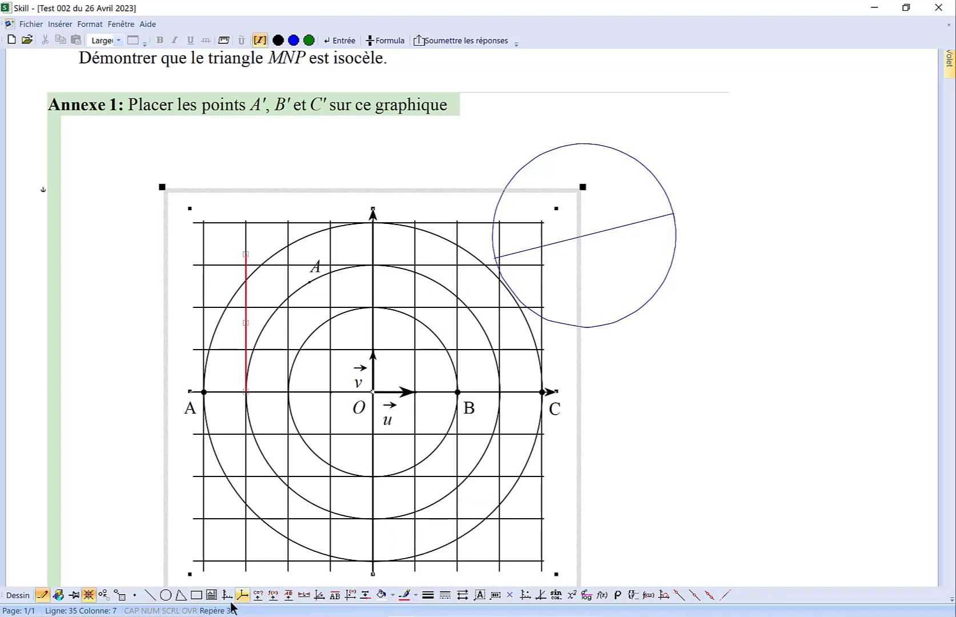
- Place a point where the red segment crosses the outer circle and insert its arc measure
click(134, 595)
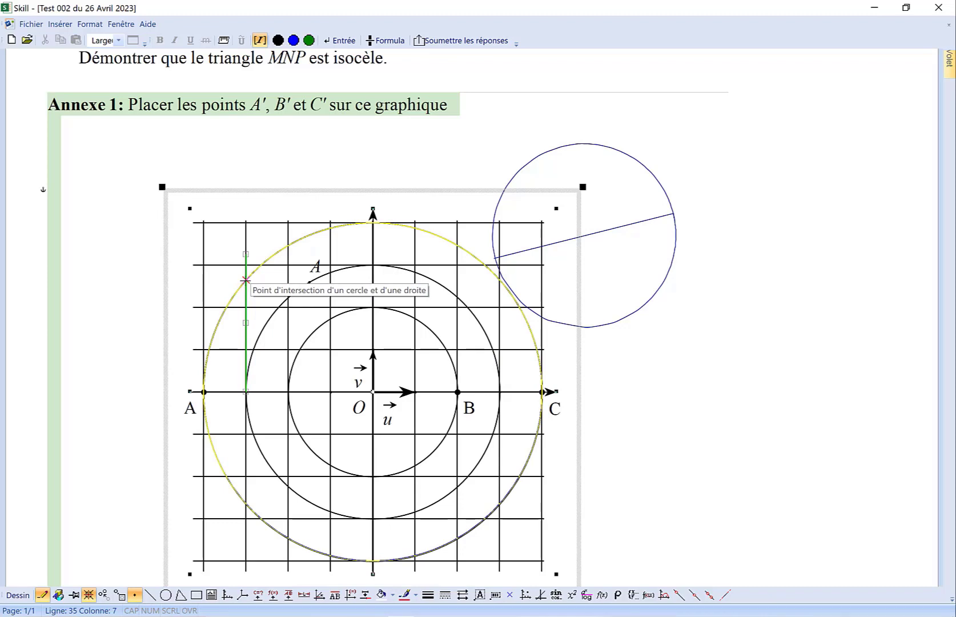
click(246, 279)
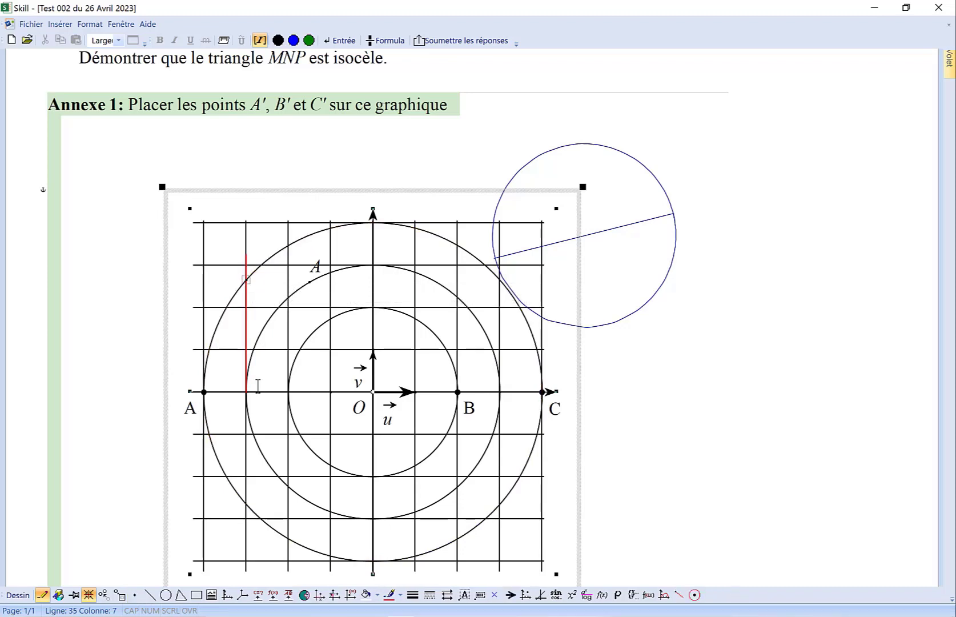
click(306, 595)
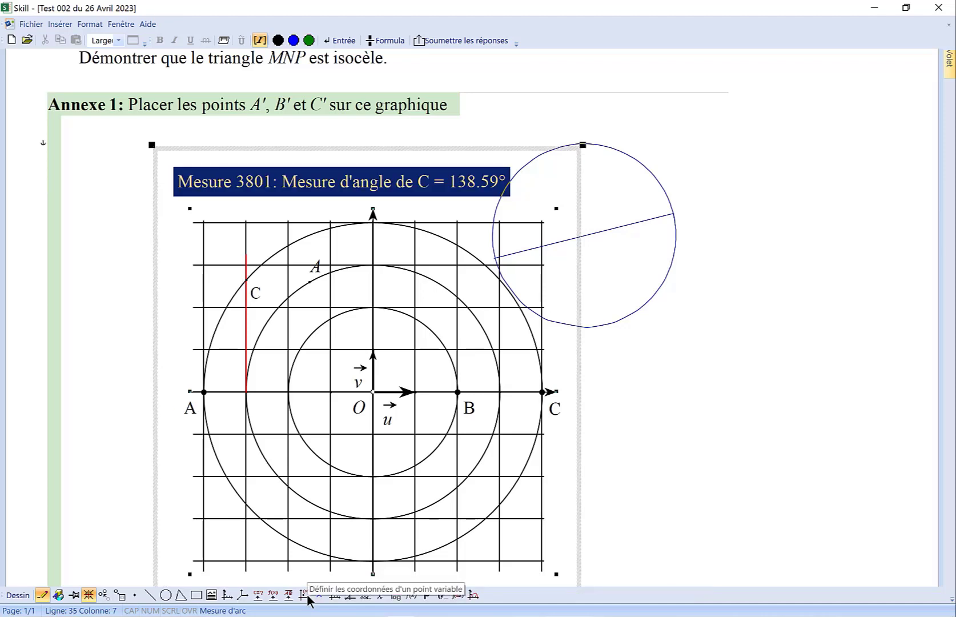
- Change the unit of the angle measure above the graph to pi radian
double_click(297, 193)
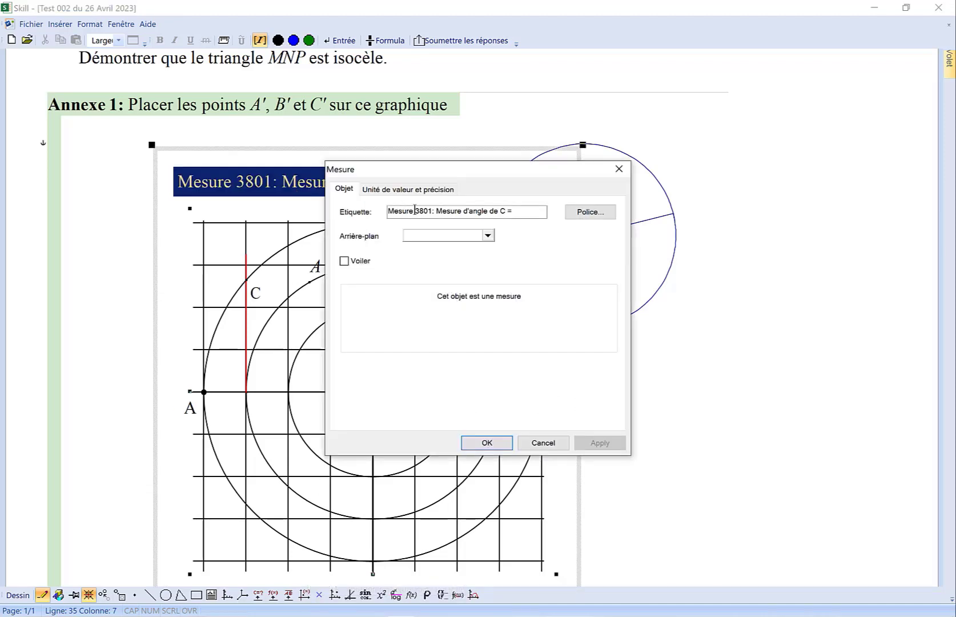
click(413, 187)
click(412, 231)
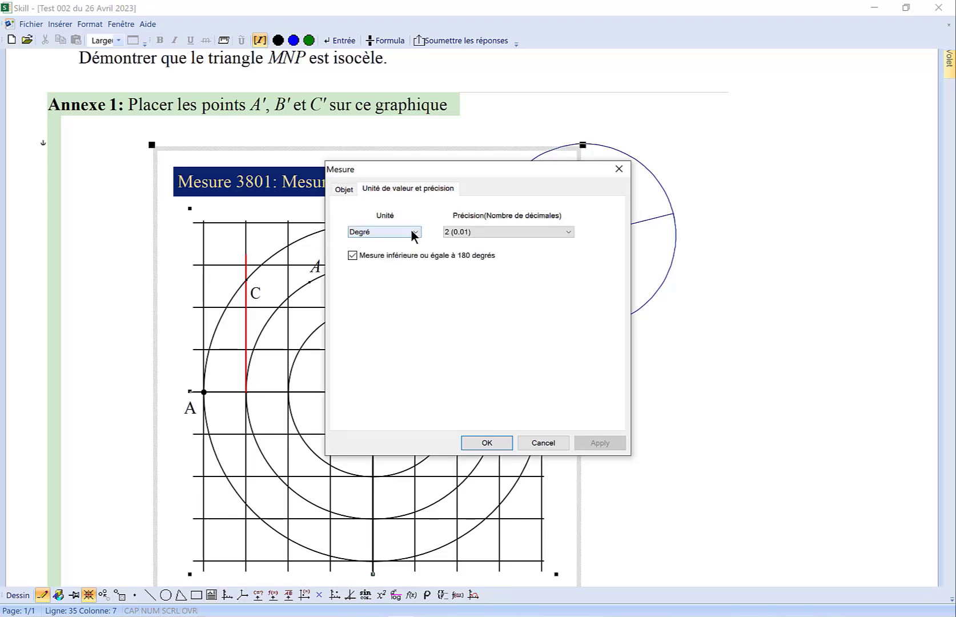
click(408, 251)
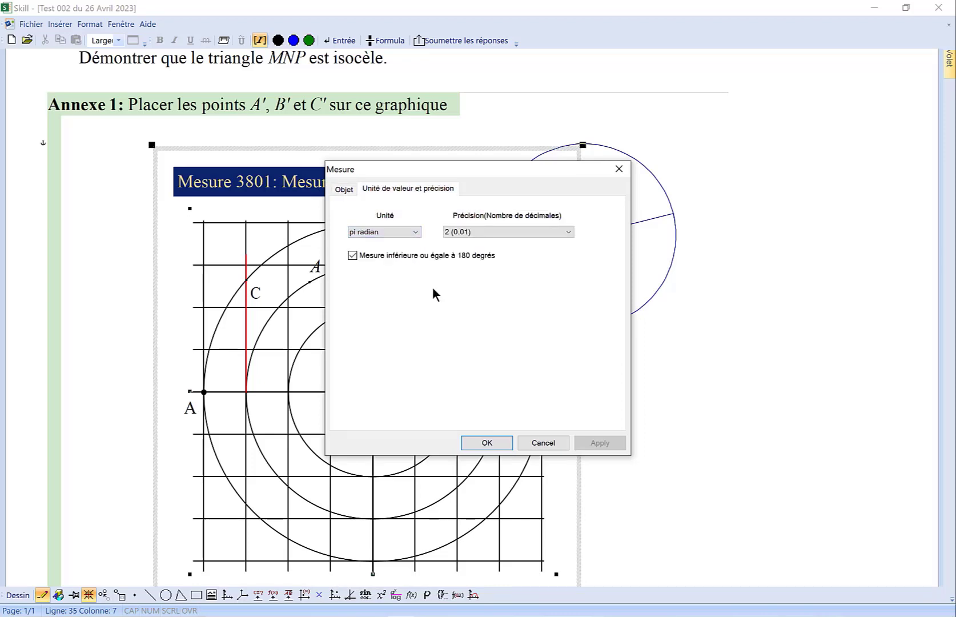
click(486, 442)
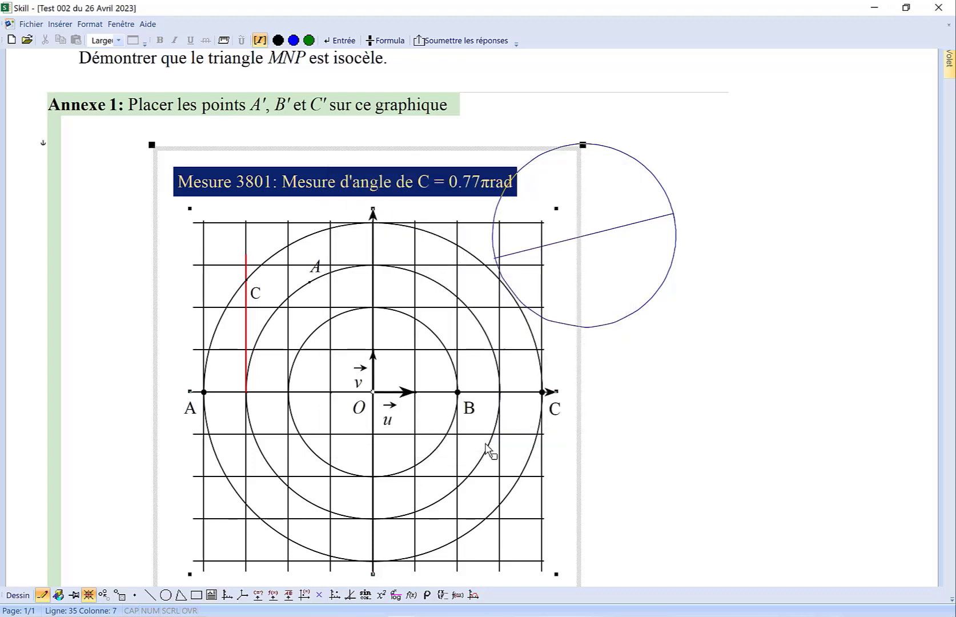
- Draw a rectangle in the "Réponse" area below Figure 2 of Exercise 2
scroll(487, 451, down, 10)
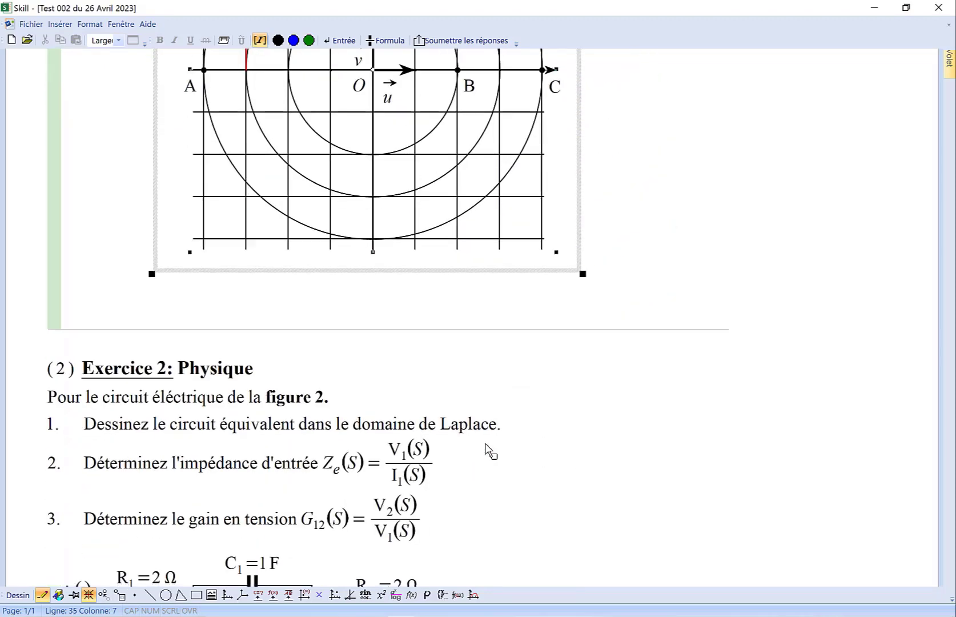
scroll(487, 451, down, 5)
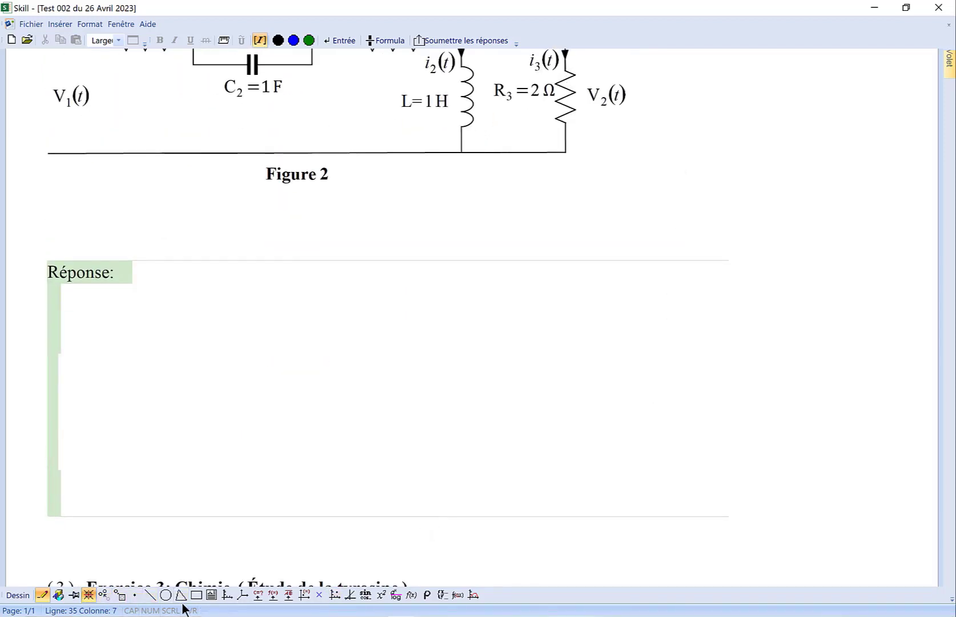
click(196, 594)
mouse_move(266, 325)
mouse_down()
mouse_move(309, 384)
mouse_move(375, 396)
mouse_up()
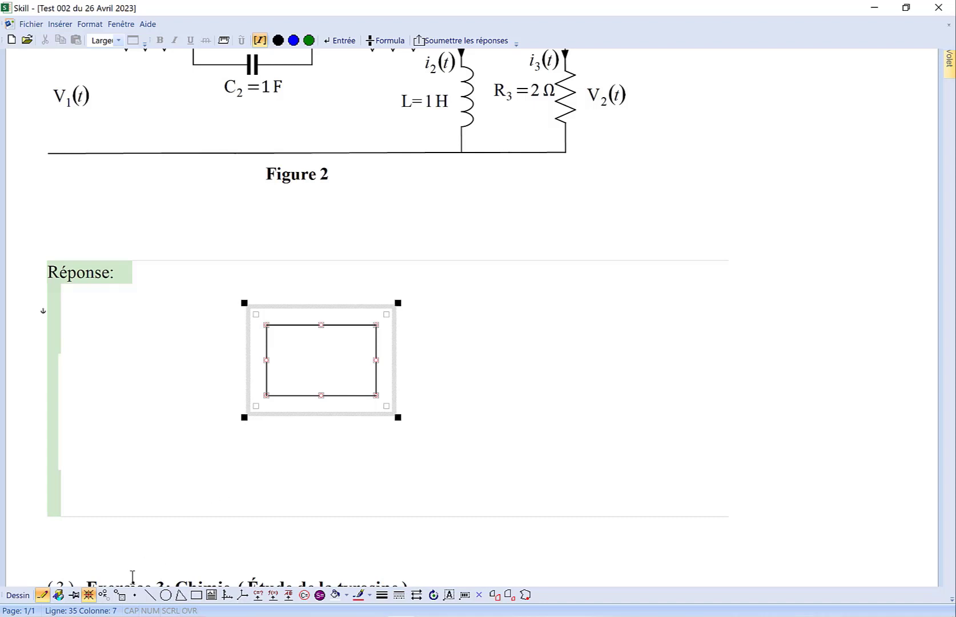
- Keep the drawing tool active for repeated use and draw a smaller rectangle beside the first one
click(73, 596)
click(192, 598)
drag(175, 344, 212, 370)
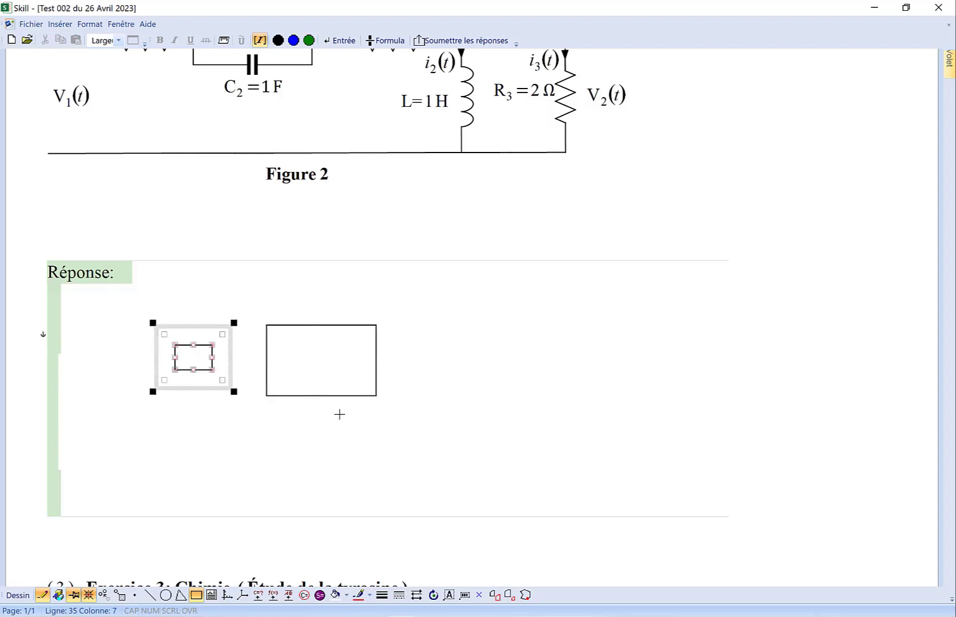
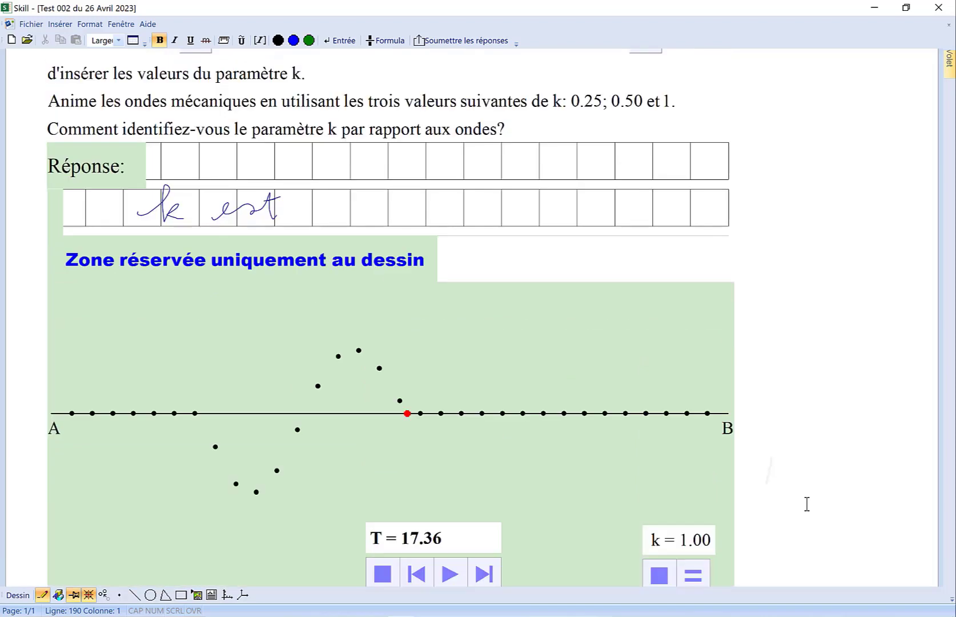
scroll(807, 503, up, 2)
- Start submitting the answers and jump from the list of omitted questions to question (3) of section A
scroll(806, 503, down, 7)
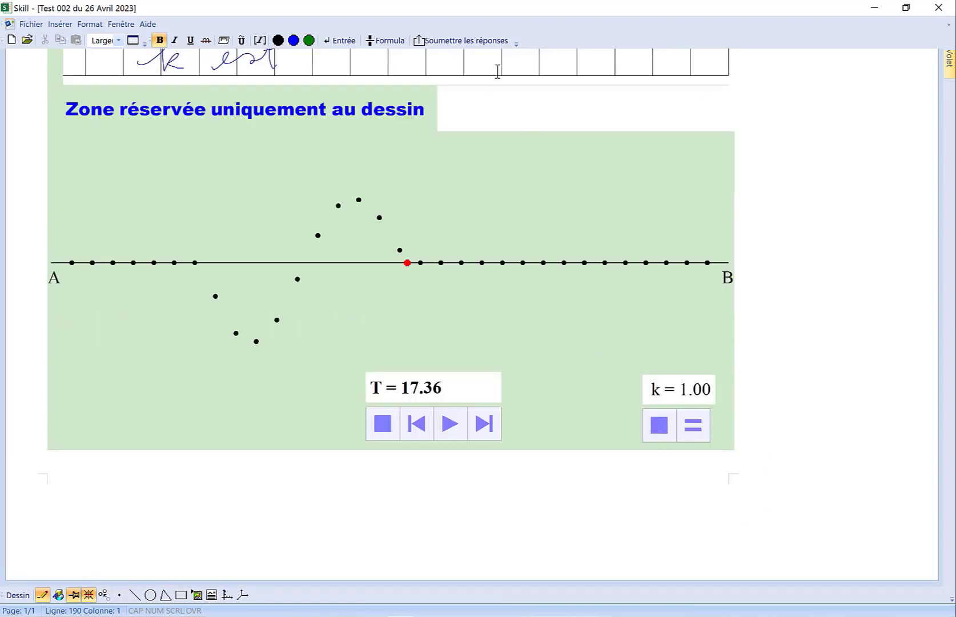
click(473, 43)
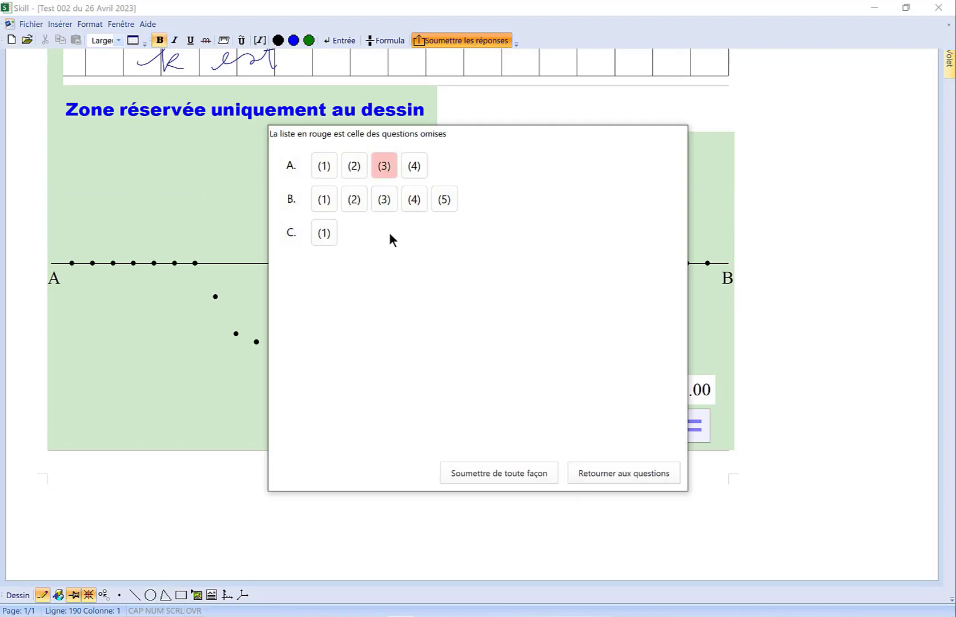
click(384, 174)
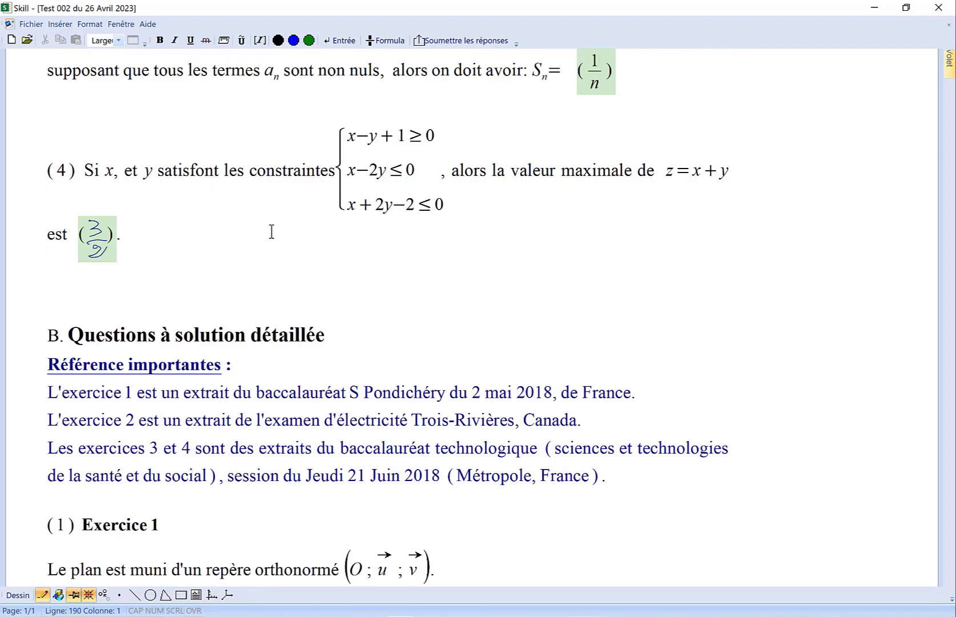
- Submit the test answers to the server despite the omitted question
click(437, 41)
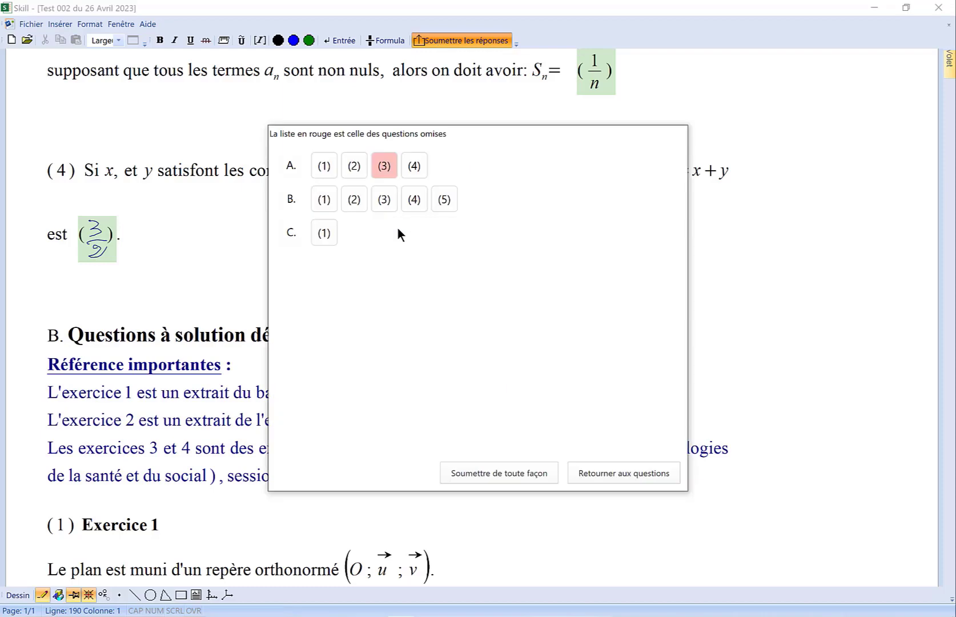
click(526, 479)
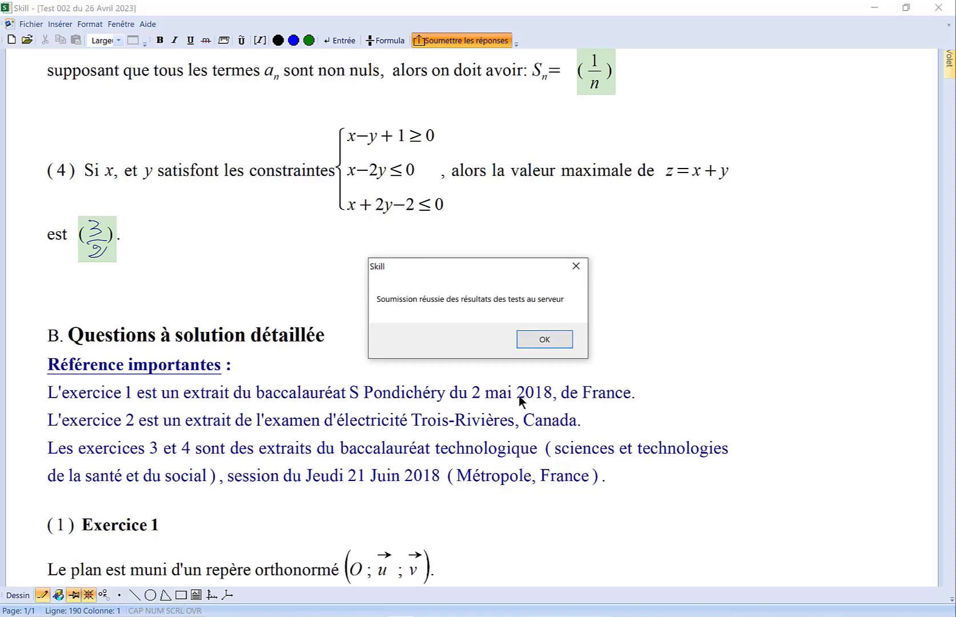
click(530, 341)
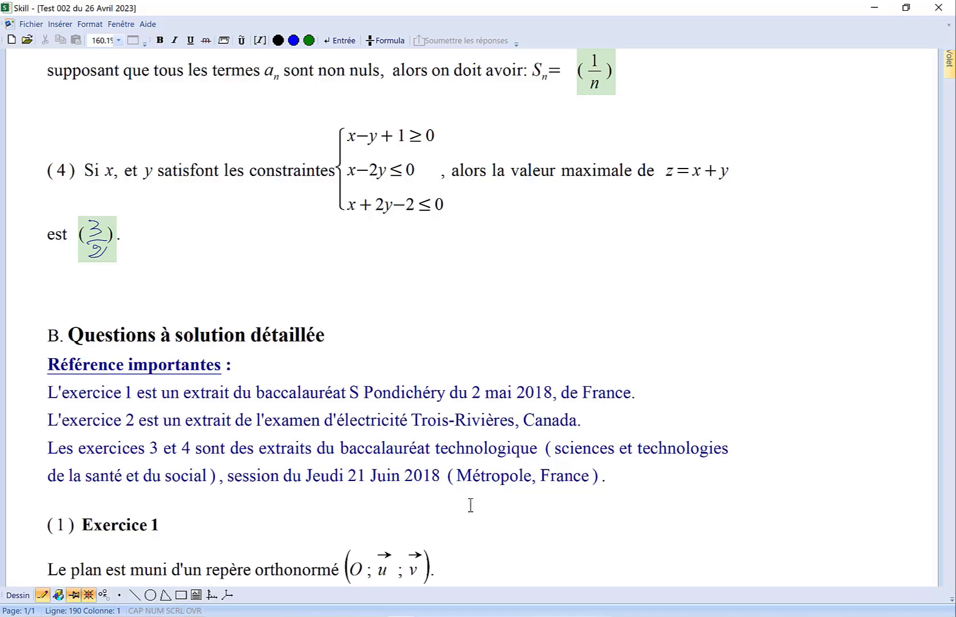
- Switch to Novoasoft Marking, sign in with the remembered account and open student 1's paper for Test 002 du 26 Avril 2023
mouse_move(400, 616)
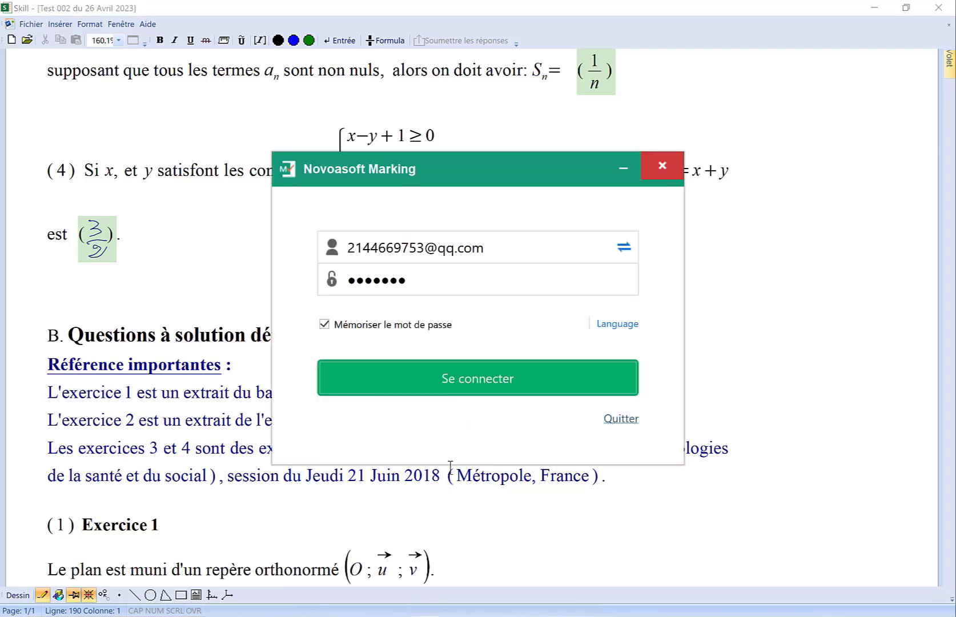
click(451, 389)
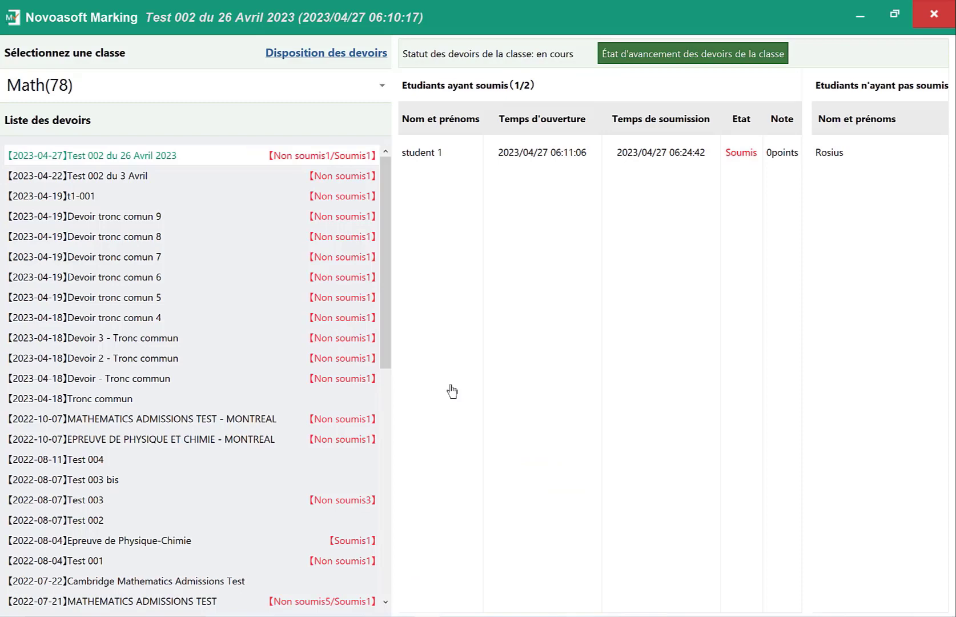
click(423, 164)
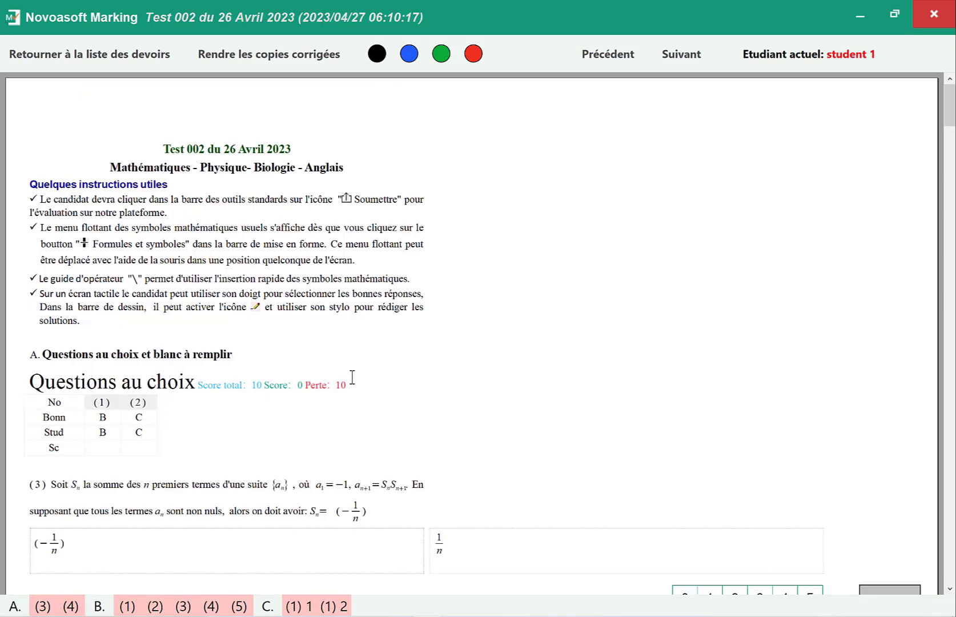
- Review the section A answers and award 5 points each to fill-in questions (3) and (4)
scroll(352, 376, down, 5)
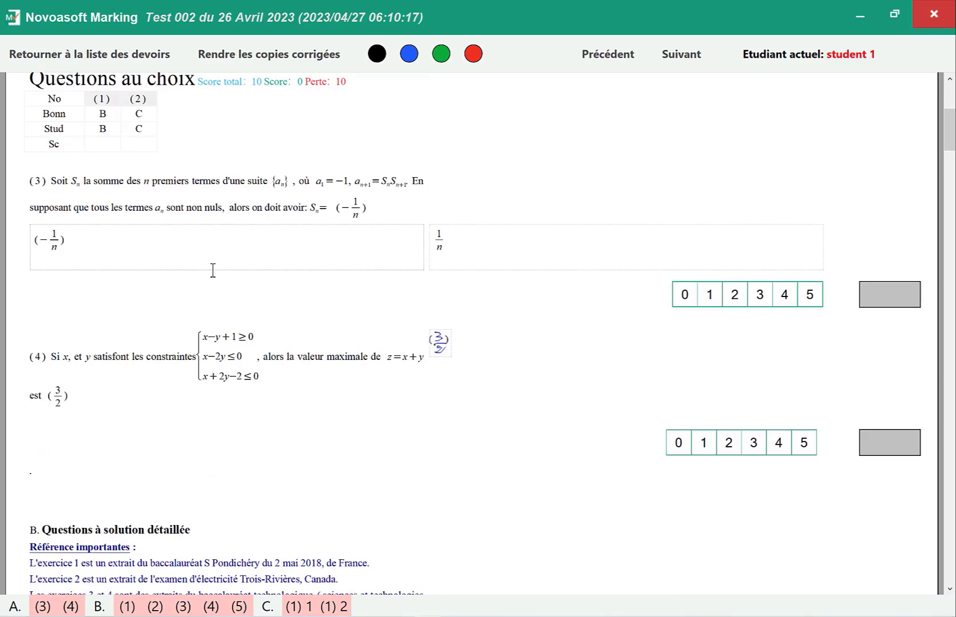
scroll(213, 283, up, 2)
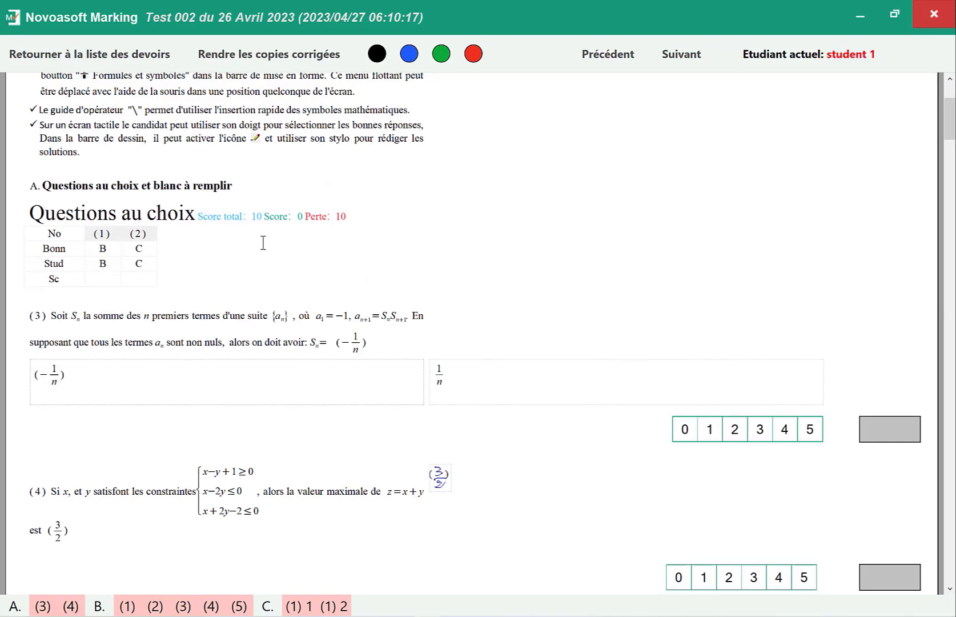
click(280, 217)
scroll(354, 374, down, 3)
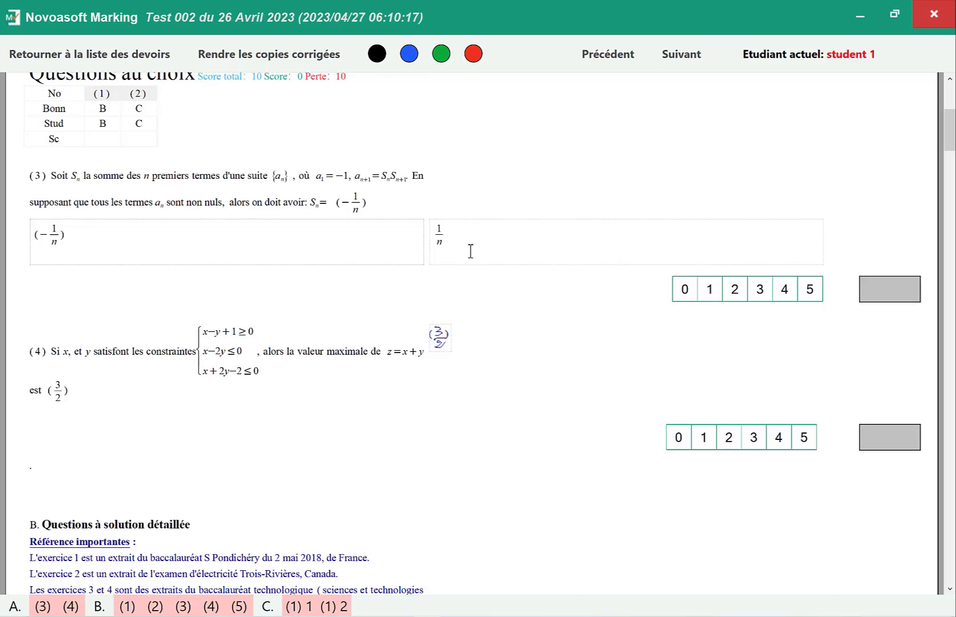
click(811, 291)
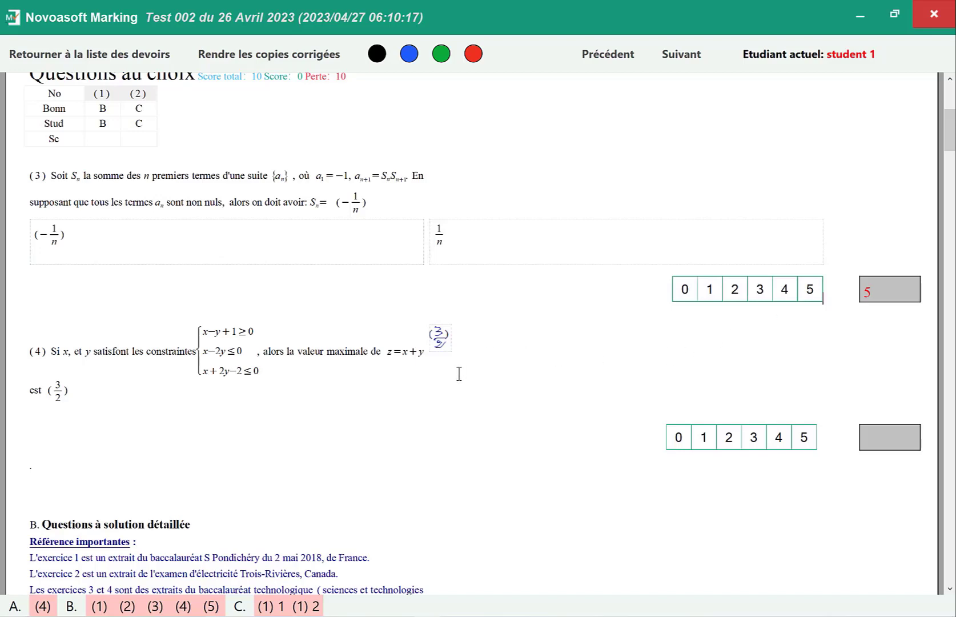
click(805, 441)
- Compare the student's Annexe 1 graph with the model answer and award 3 points to Exercise 1 of section B
scroll(806, 446, down, 5)
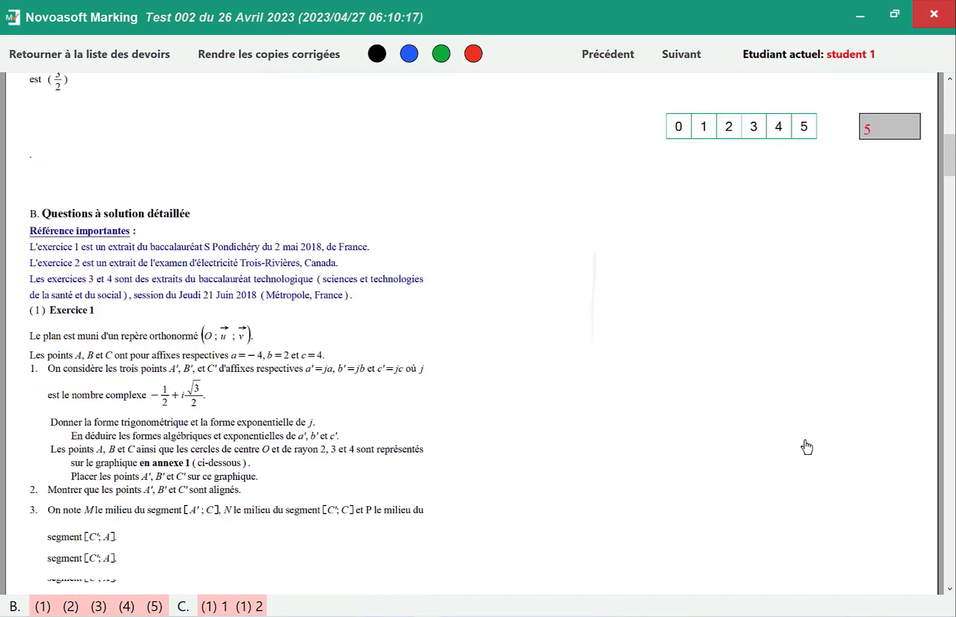
scroll(807, 446, down, 2)
scroll(807, 446, up, 2)
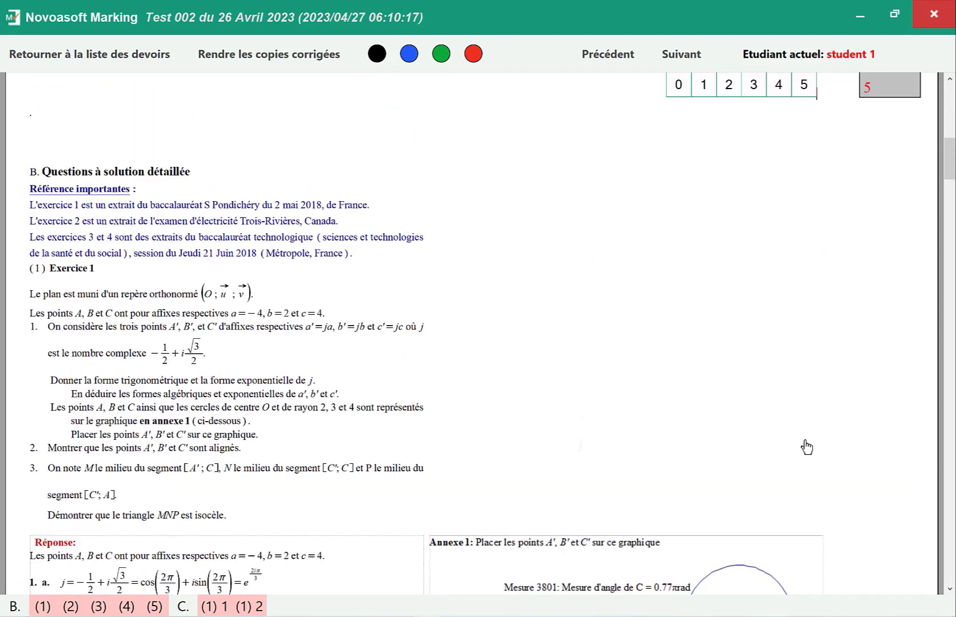
scroll(806, 446, down, 4)
scroll(806, 446, up, 4)
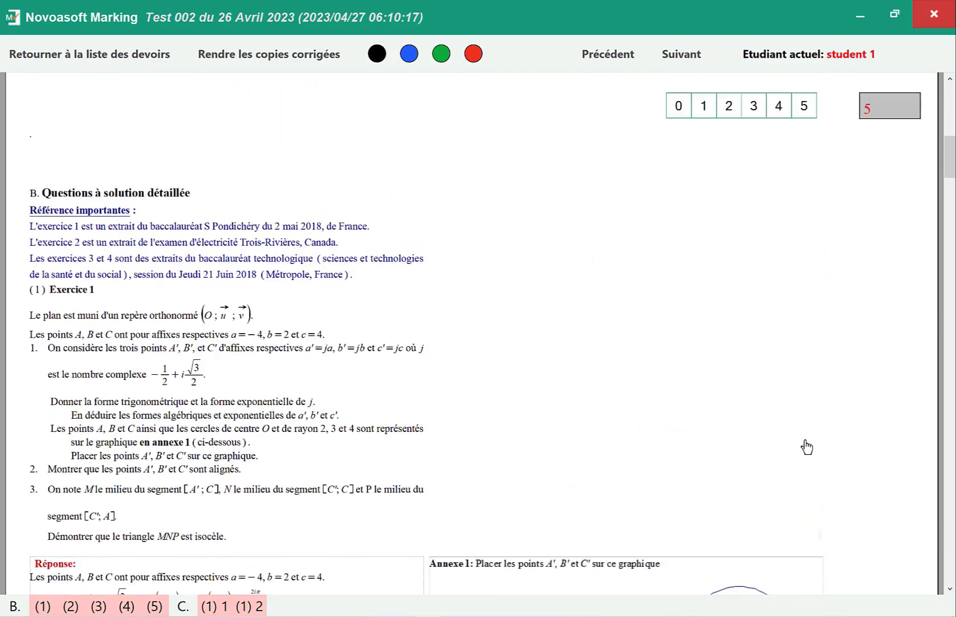
scroll(806, 446, down, 6)
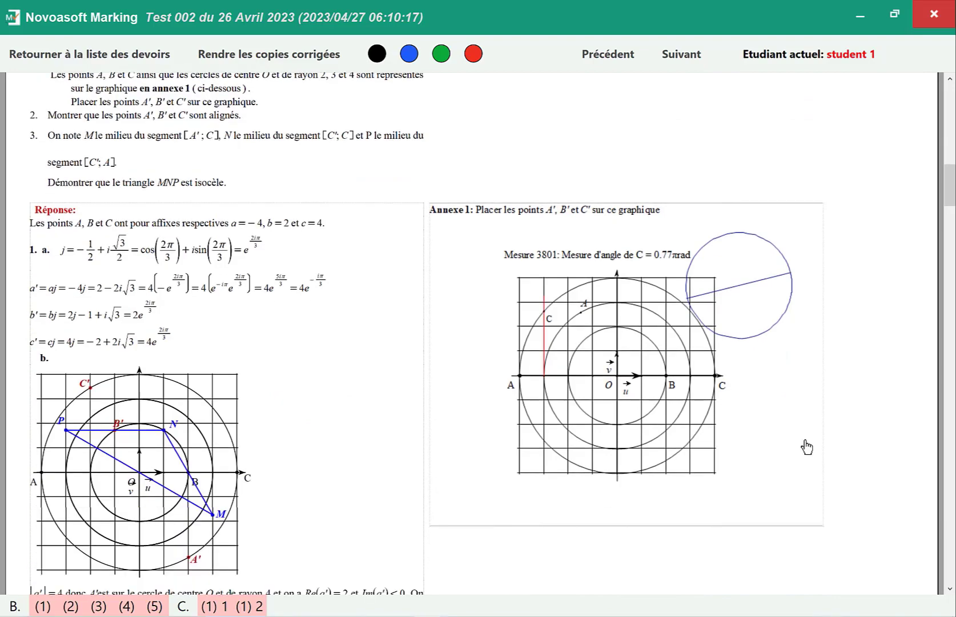
scroll(806, 446, down, 3)
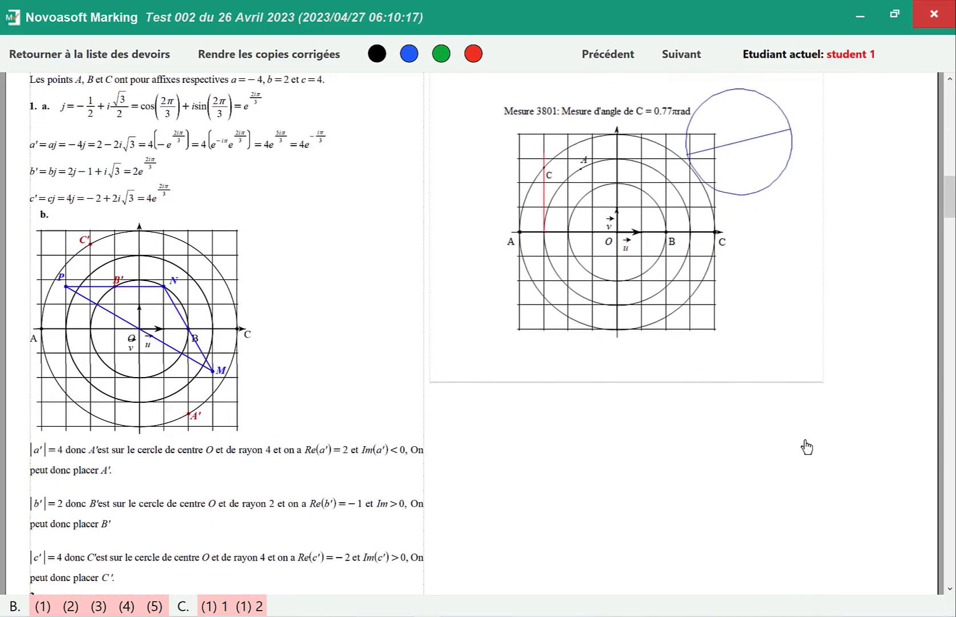
scroll(806, 445, down, 5)
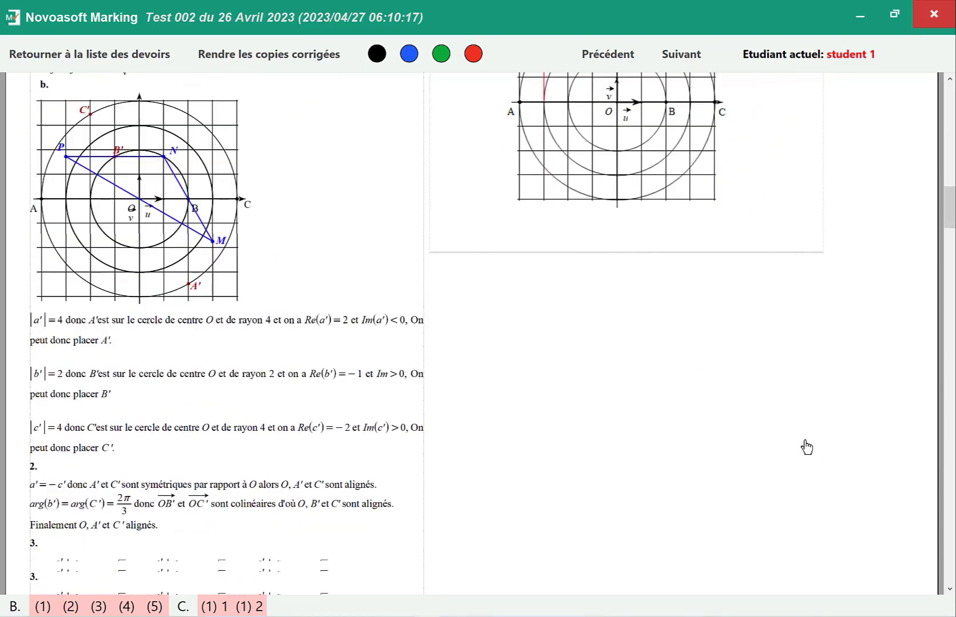
scroll(806, 446, down, 1)
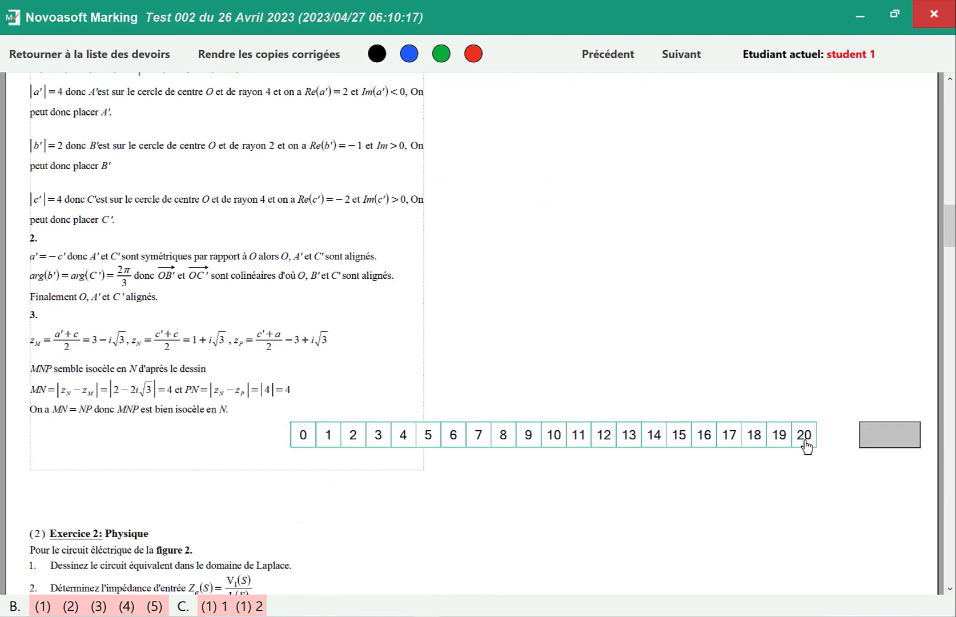
click(379, 439)
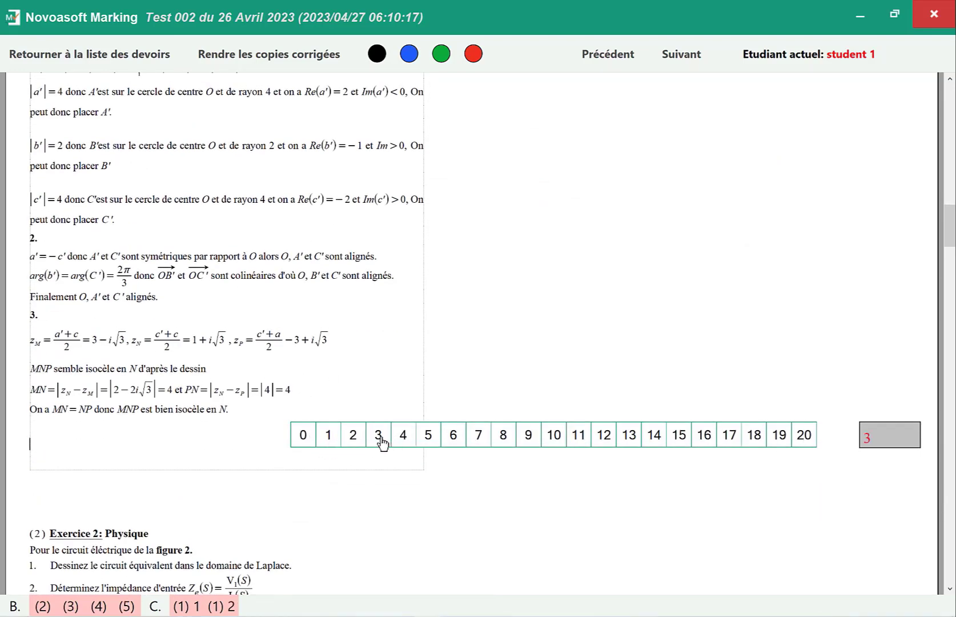
- Compare the student's circuit drawing with the model answer and award 5 points to Exercise 2 (Physique)
scroll(381, 443, down, 9)
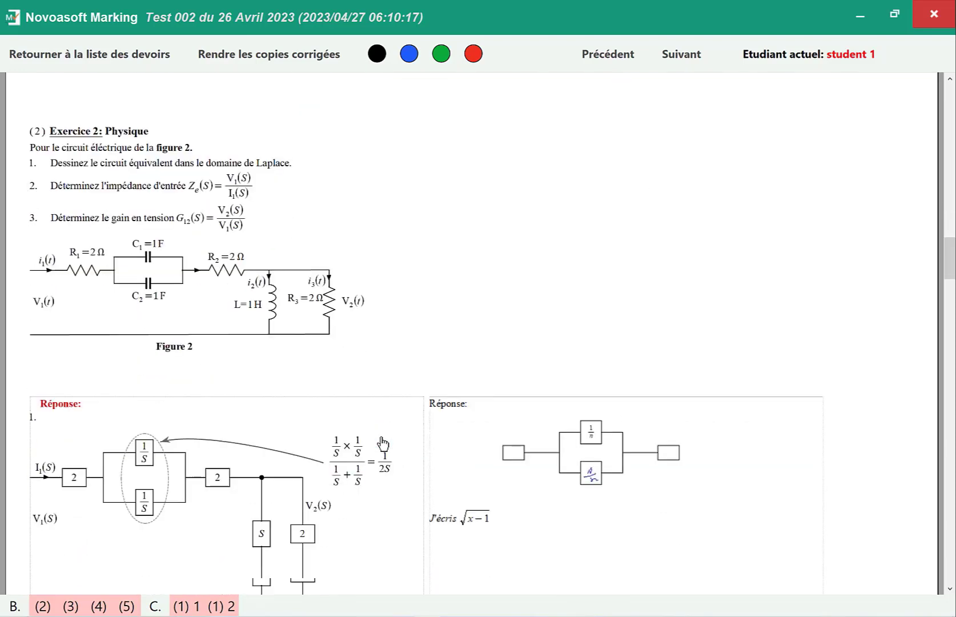
scroll(382, 443, down, 3)
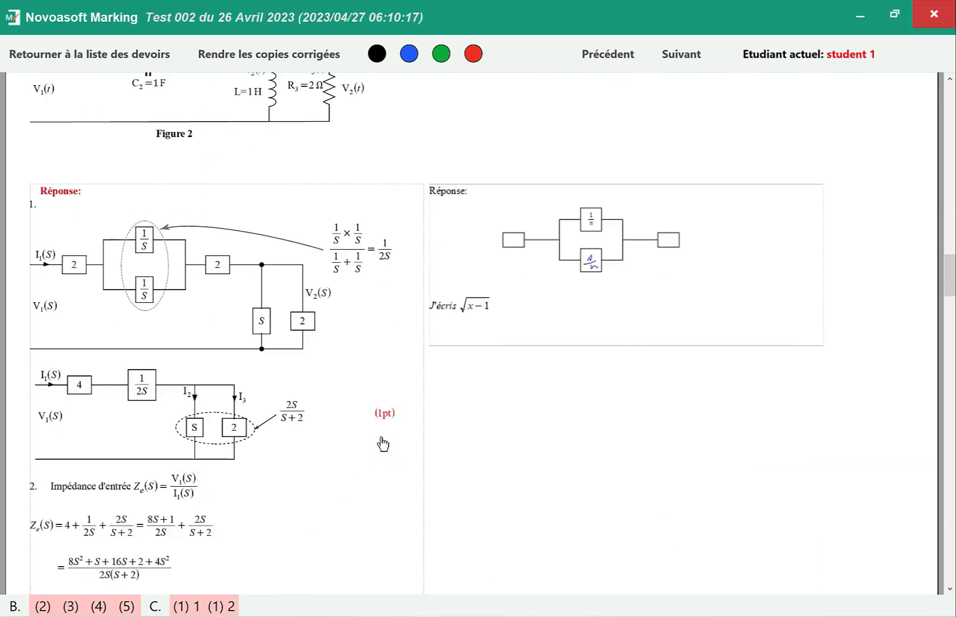
scroll(382, 444, down, 4)
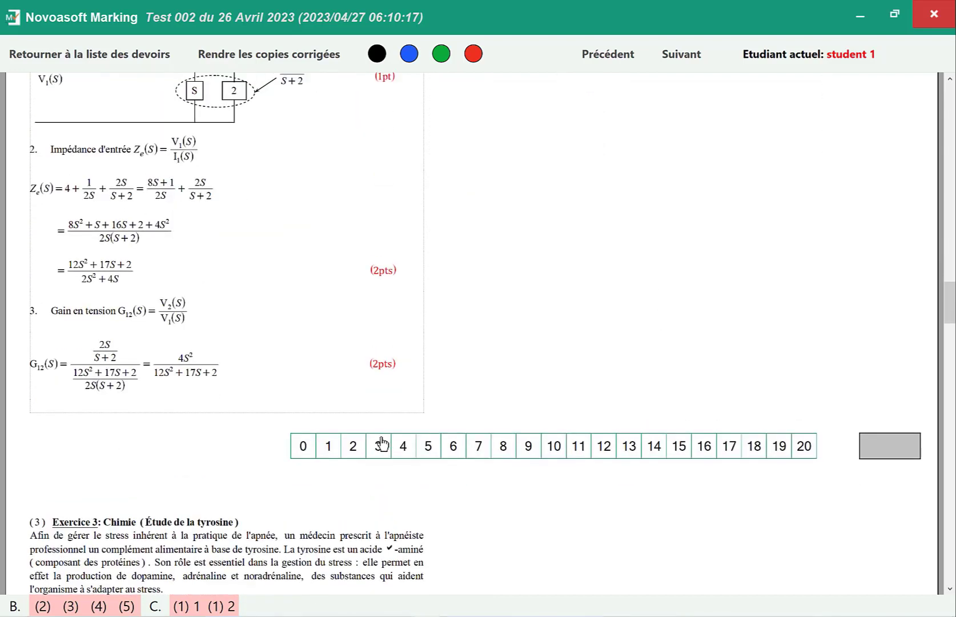
scroll(381, 444, up, 6)
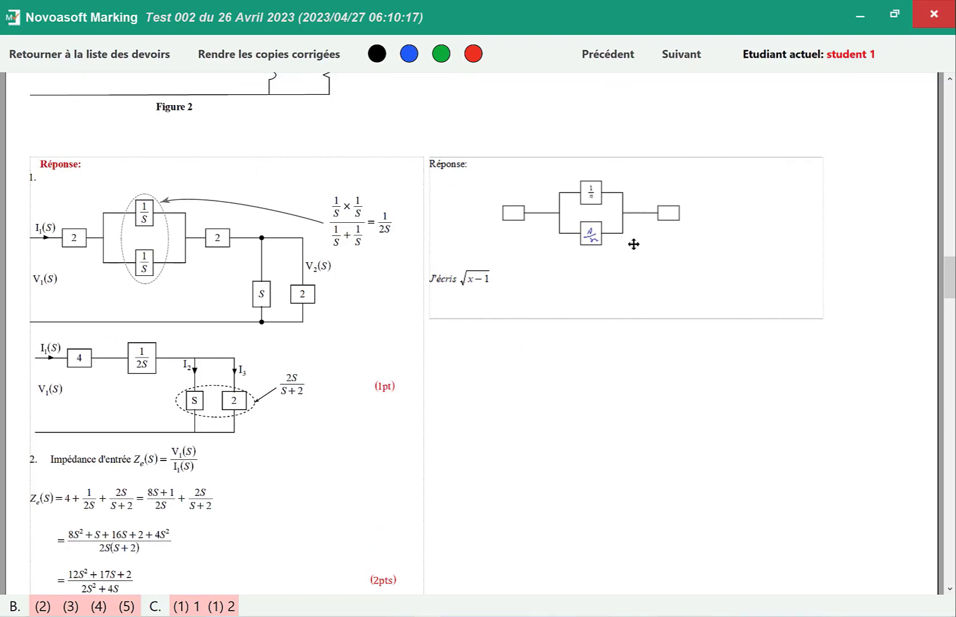
scroll(634, 474, down, 8)
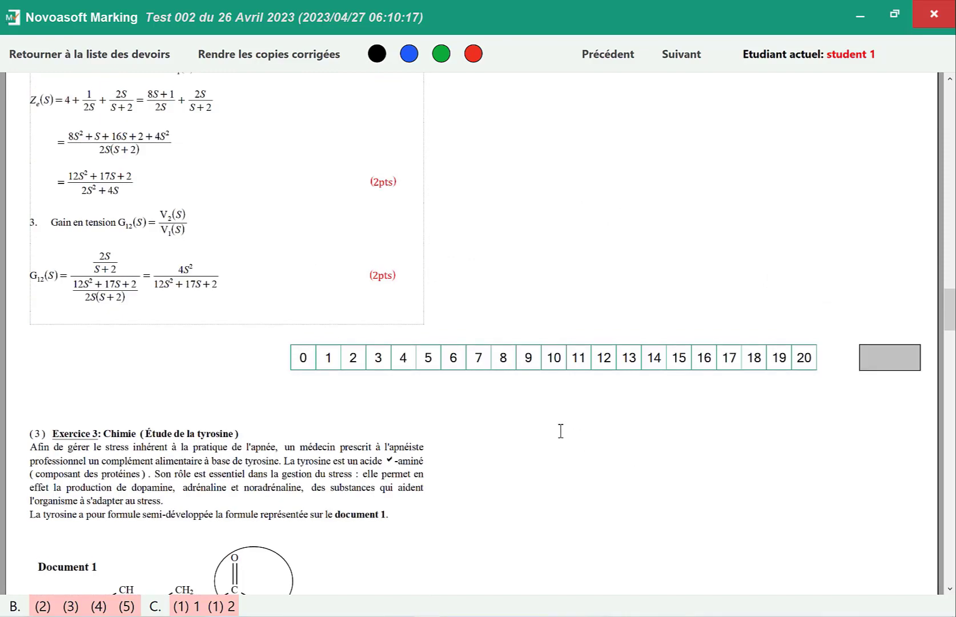
click(428, 358)
- Pass over the chemistry exercises unscored and award 9 points to Exercise 5 on cell division
scroll(431, 360, down, 6)
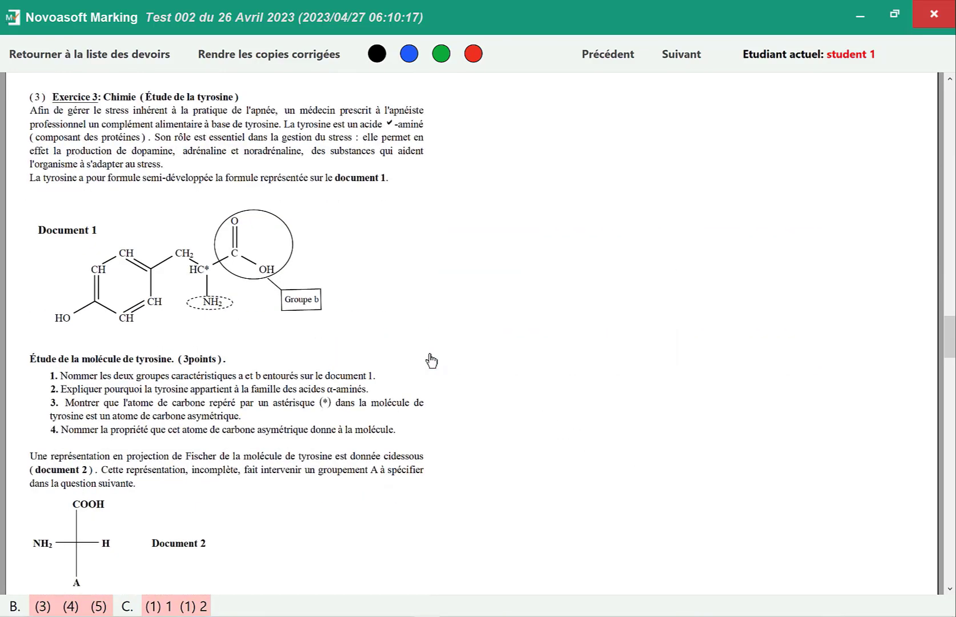
scroll(431, 360, down, 8)
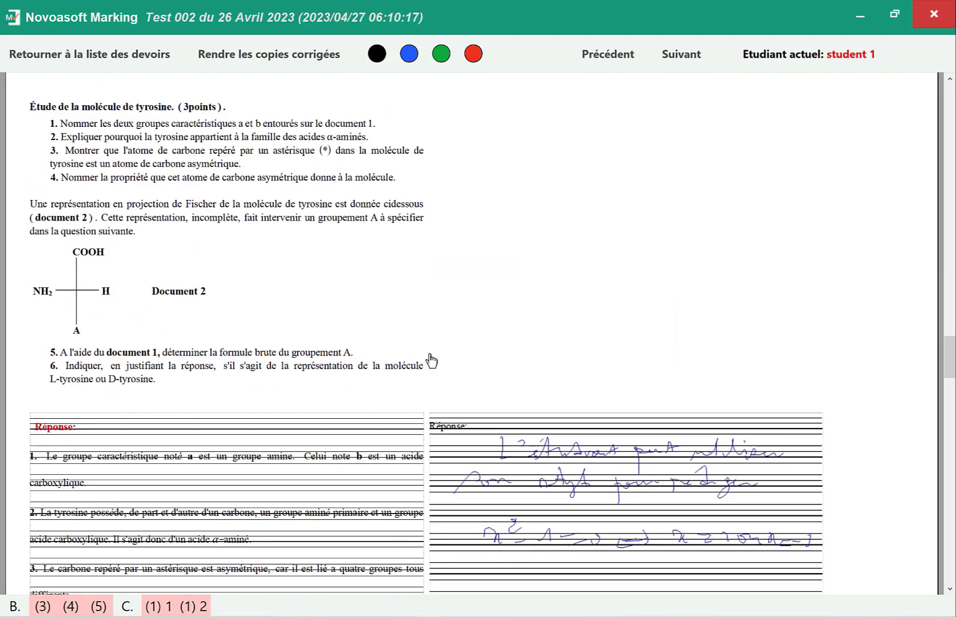
scroll(431, 359, down, 7)
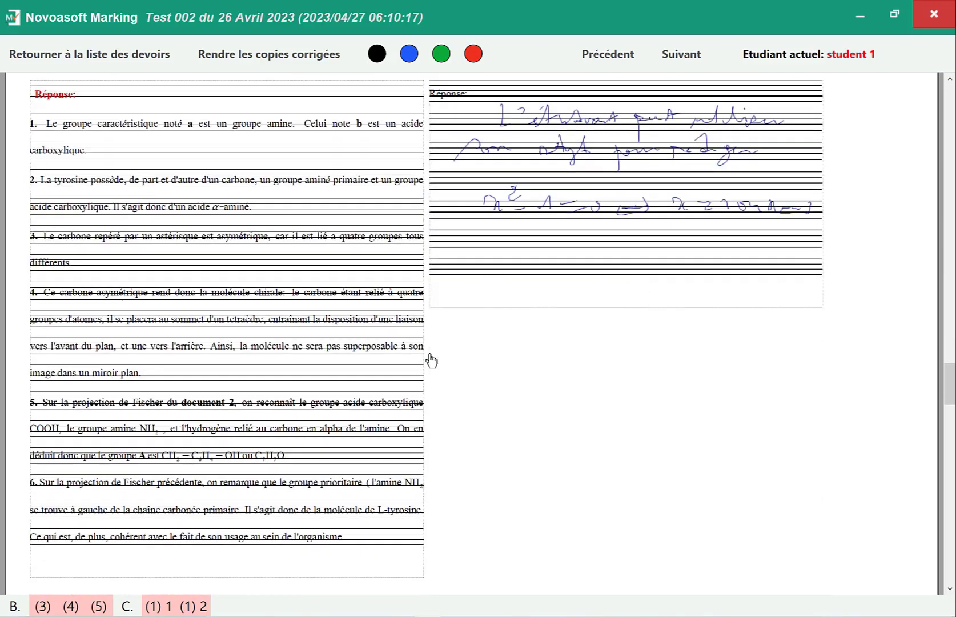
scroll(431, 360, down, 11)
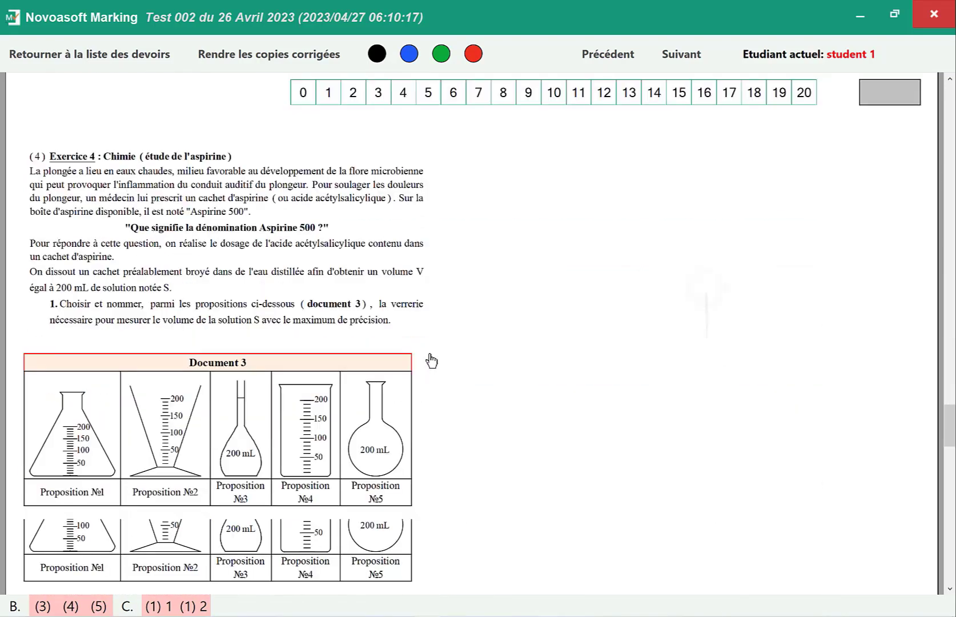
scroll(431, 360, down, 9)
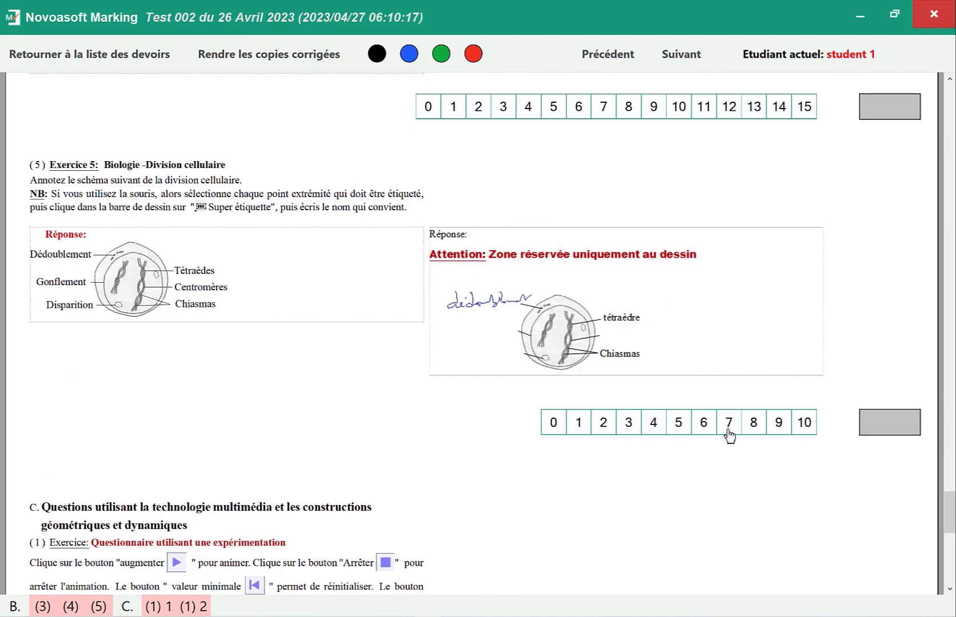
click(775, 428)
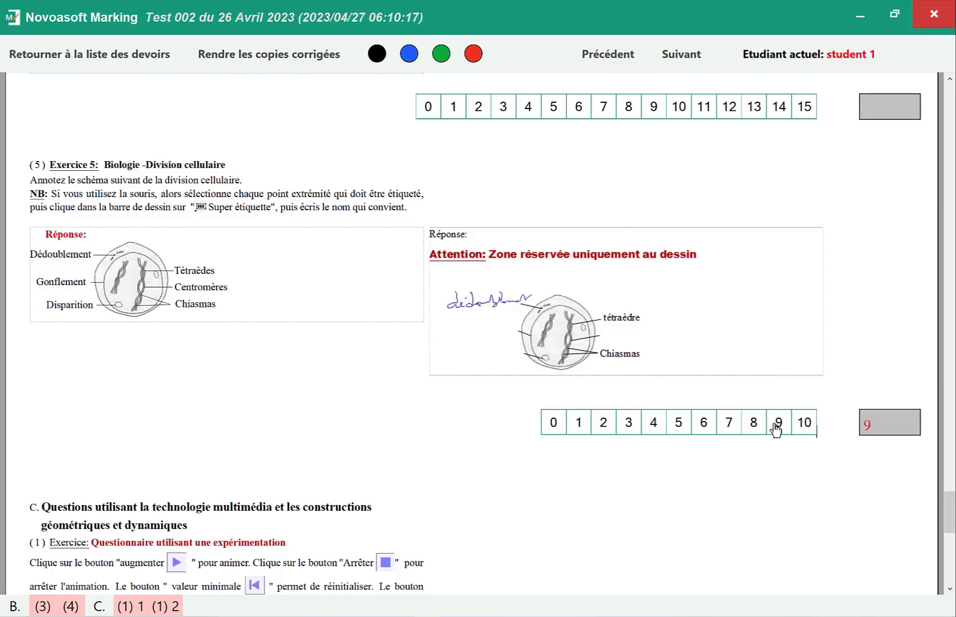
- Award 0 points to the drawing-zone part of the section C exercise on mechanical waves
scroll(776, 428, down, 10)
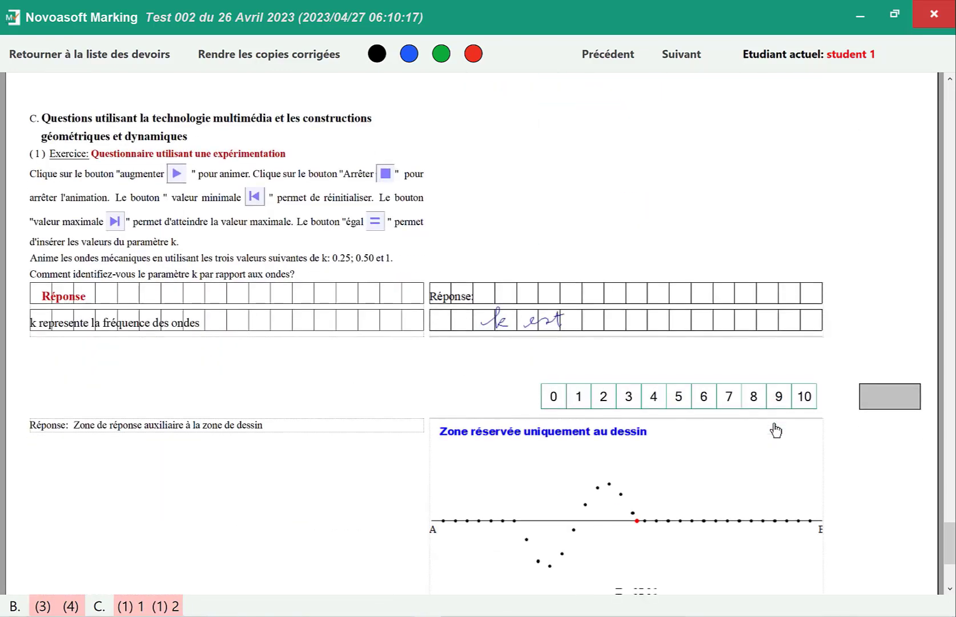
scroll(776, 429, down, 2)
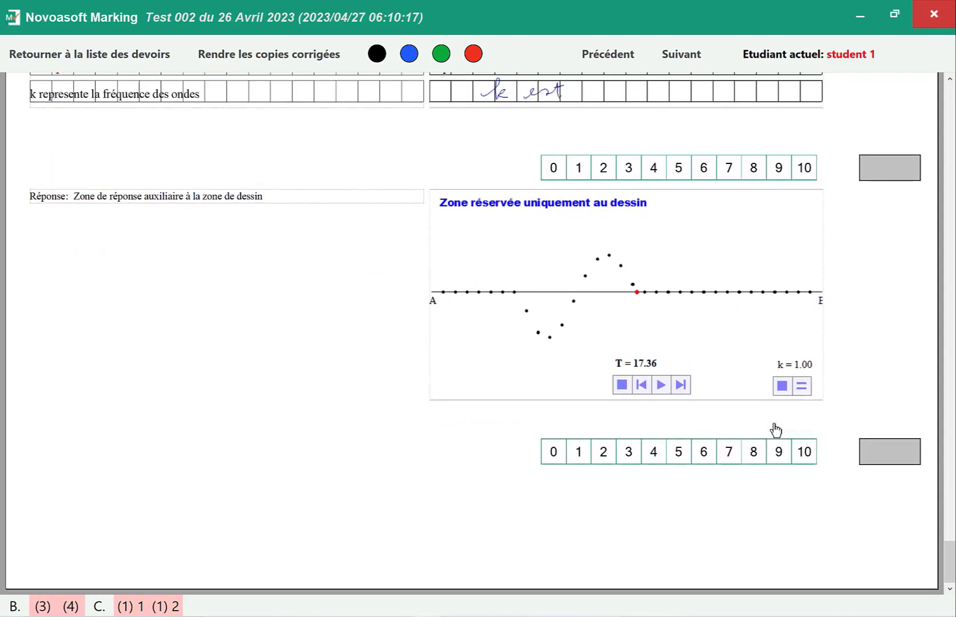
click(553, 455)
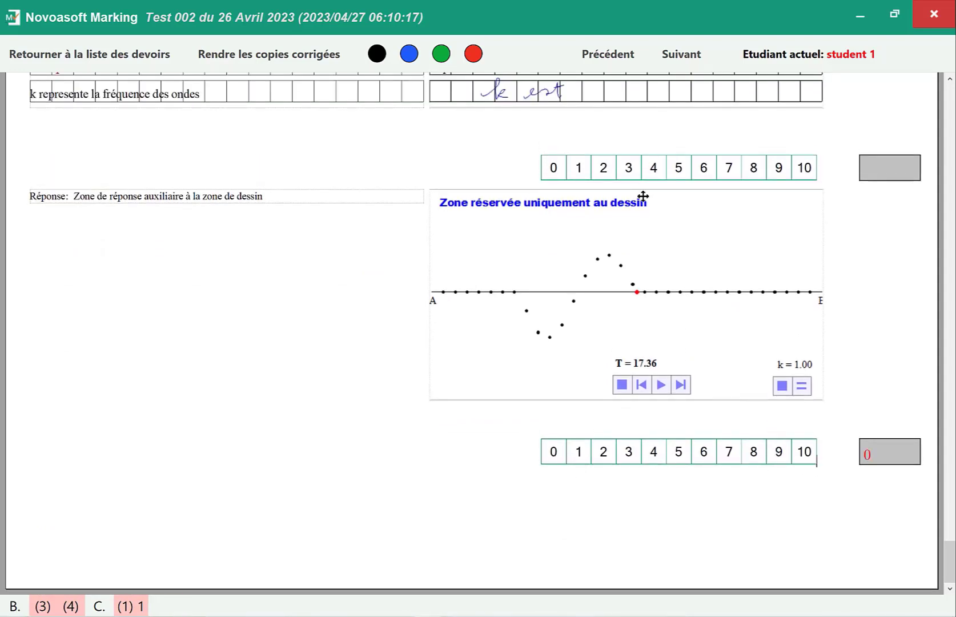
- Return the corrected copies for Test 002 du 26 Avril 2023, agreeing to submit with some questions unmarked
click(294, 55)
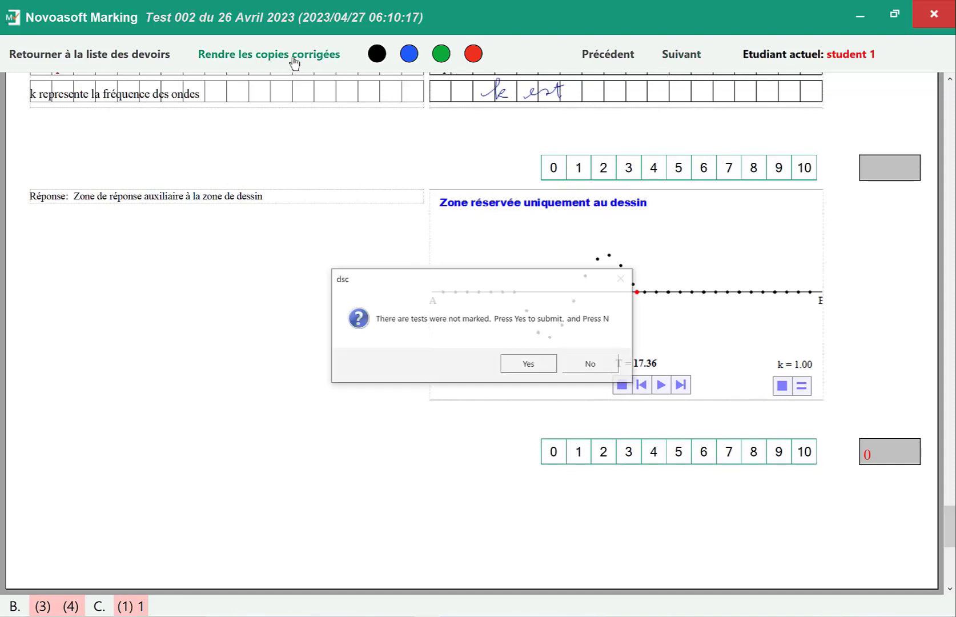
click(521, 357)
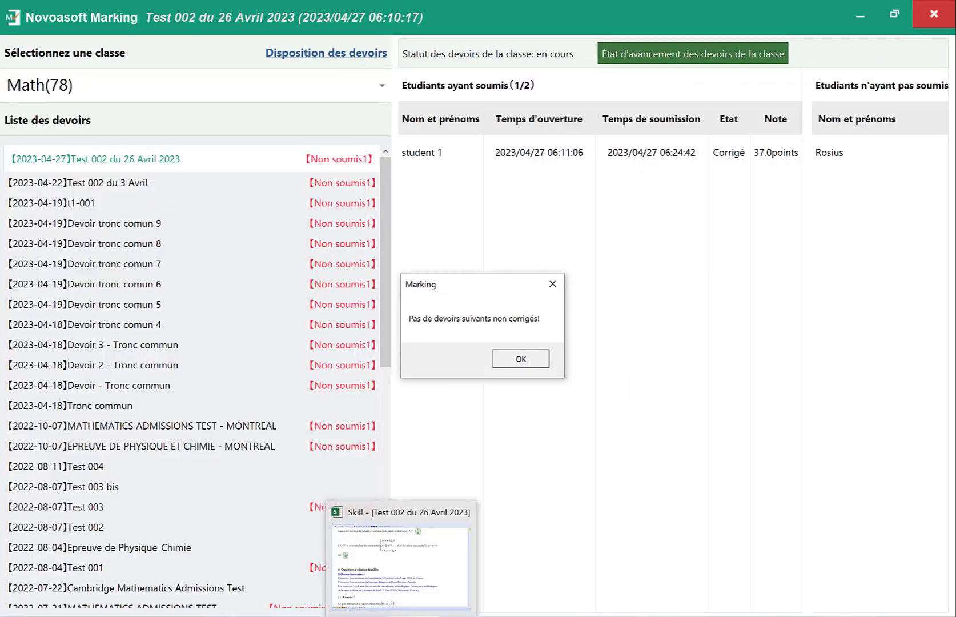
- Switch to Novoasoft Class with the observations finales document and show the private lessons folders
click(401, 615)
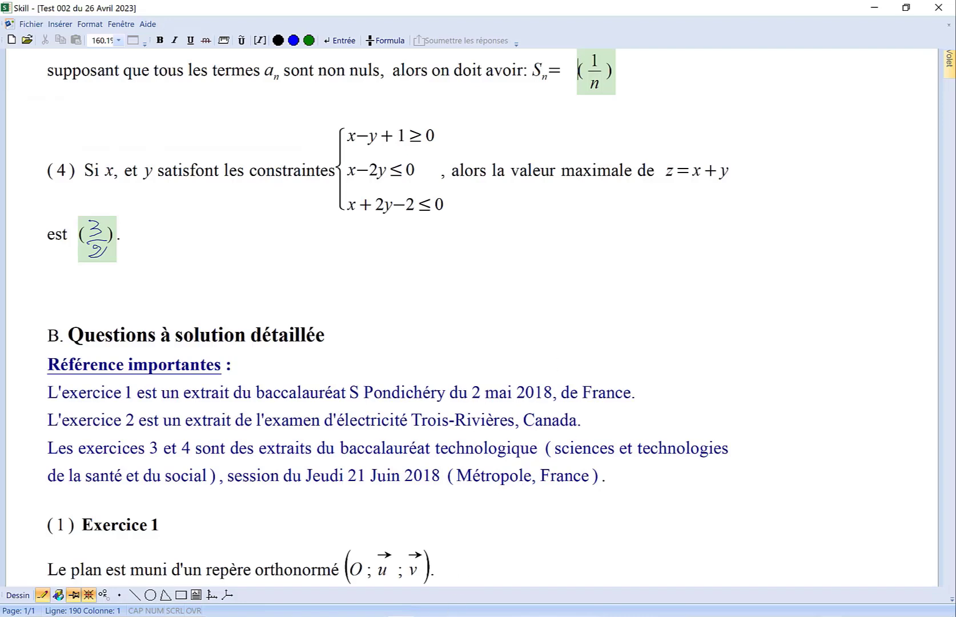
click(479, 615)
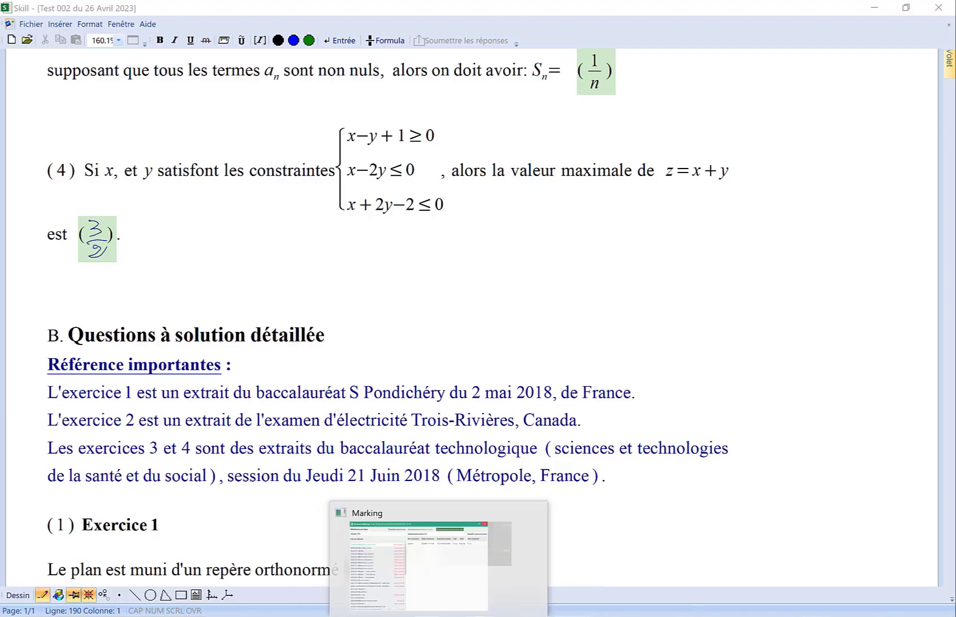
click(348, 554)
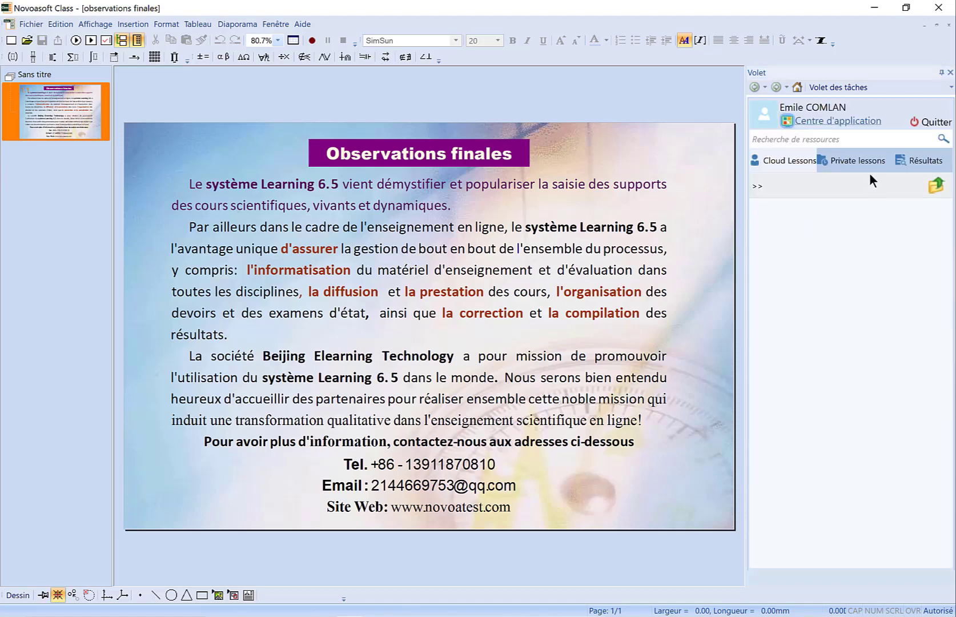
click(863, 160)
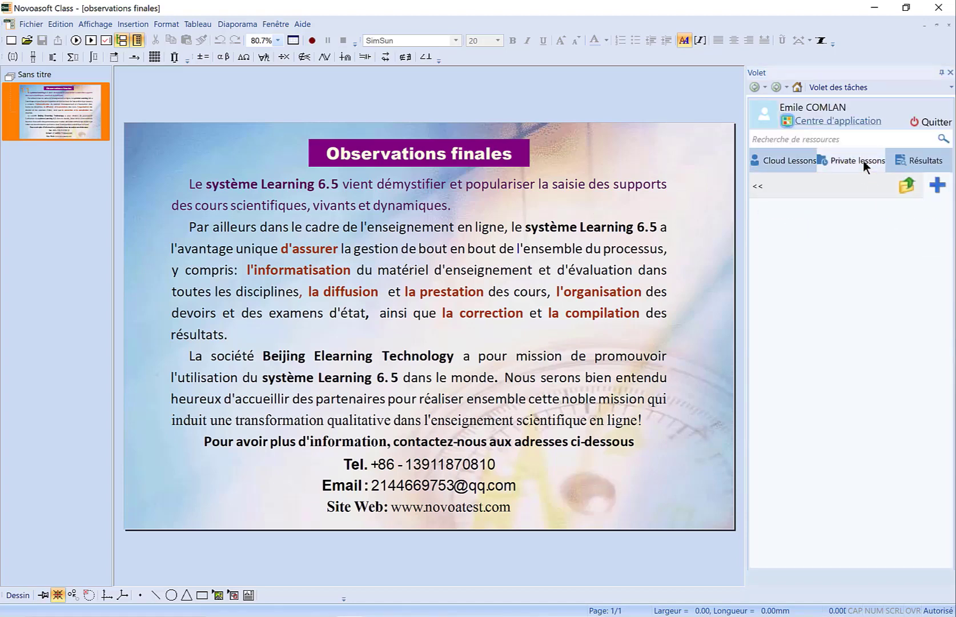
click(814, 220)
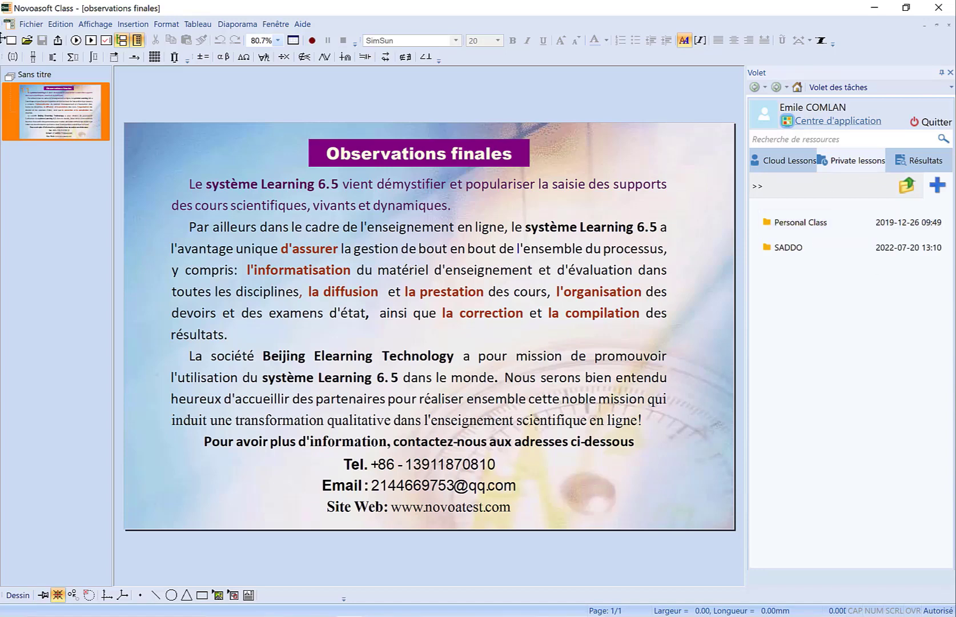
- Upload the document to the web resources as observations finales in the Personal Class folder
click(32, 24)
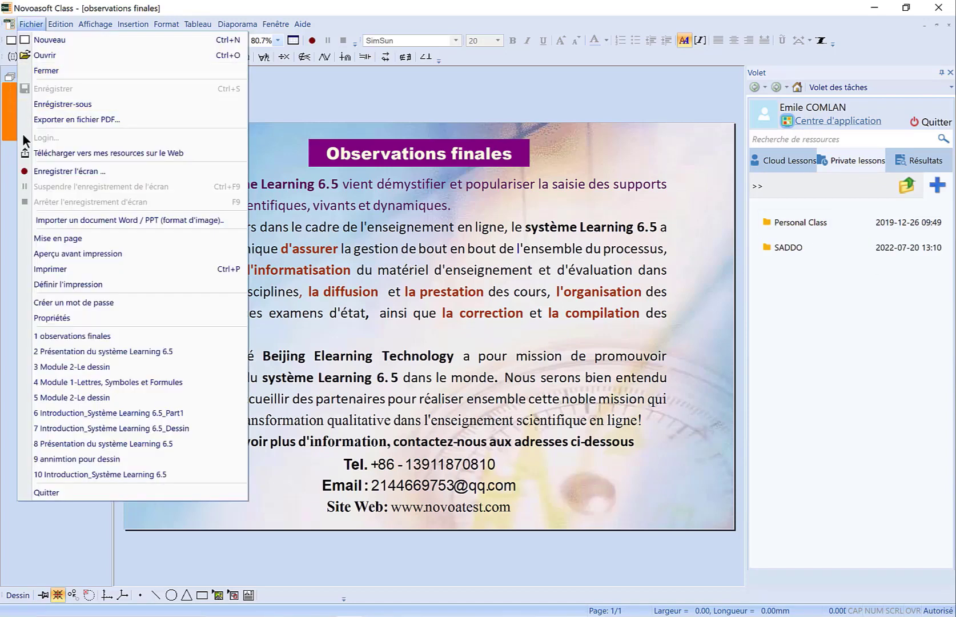
click(83, 154)
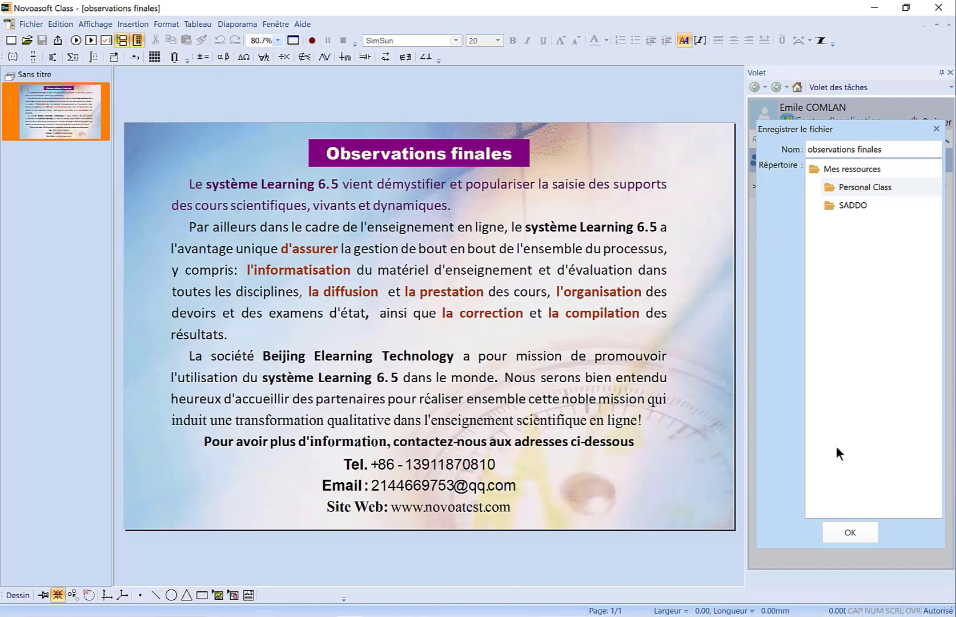
click(850, 533)
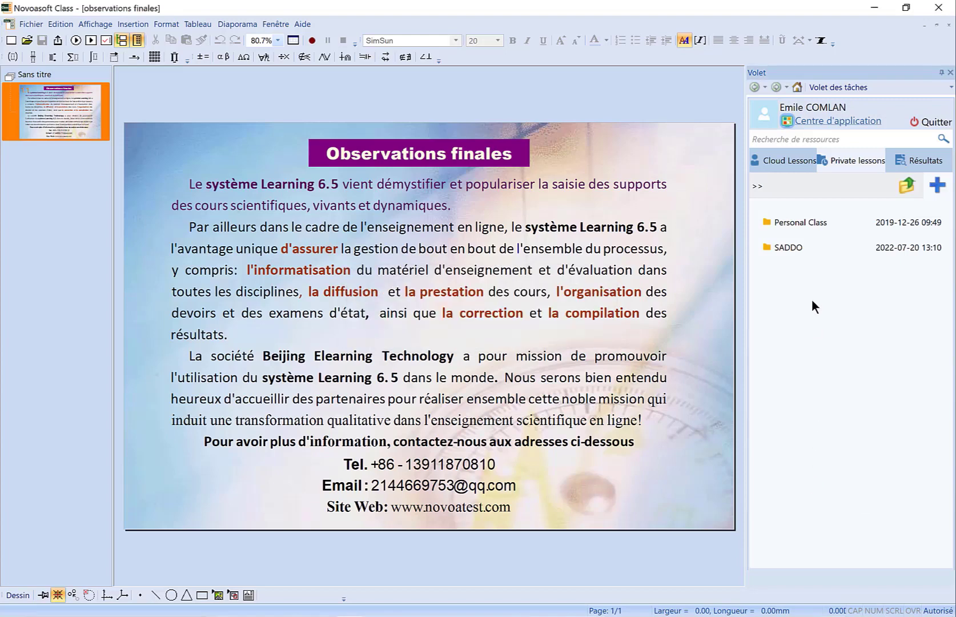
- Open the teacher's web application centre and list the private lessons (Cours particuliers) of Personal Class
click(832, 122)
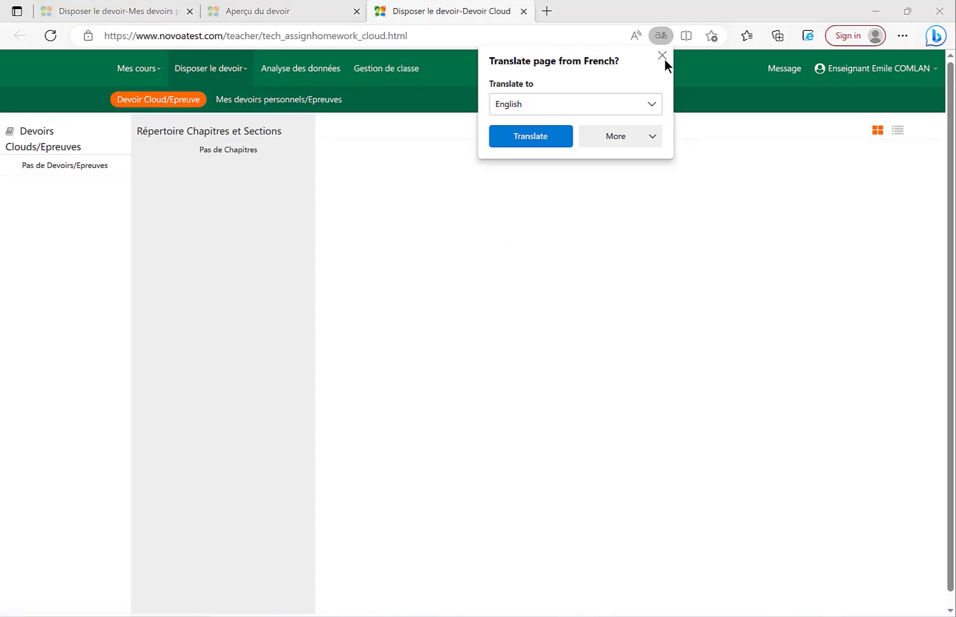
click(664, 59)
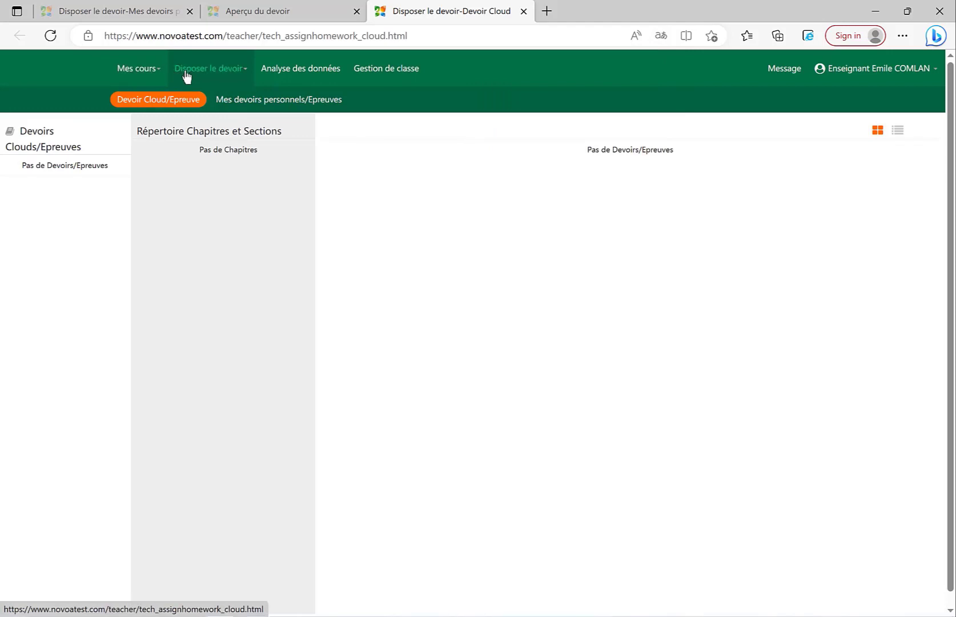
click(150, 74)
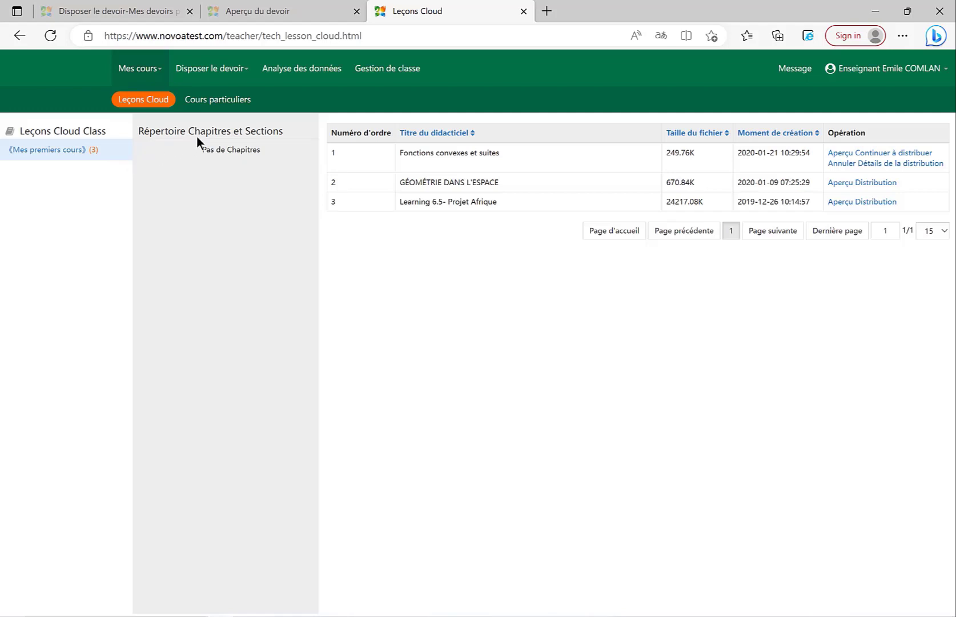
click(208, 105)
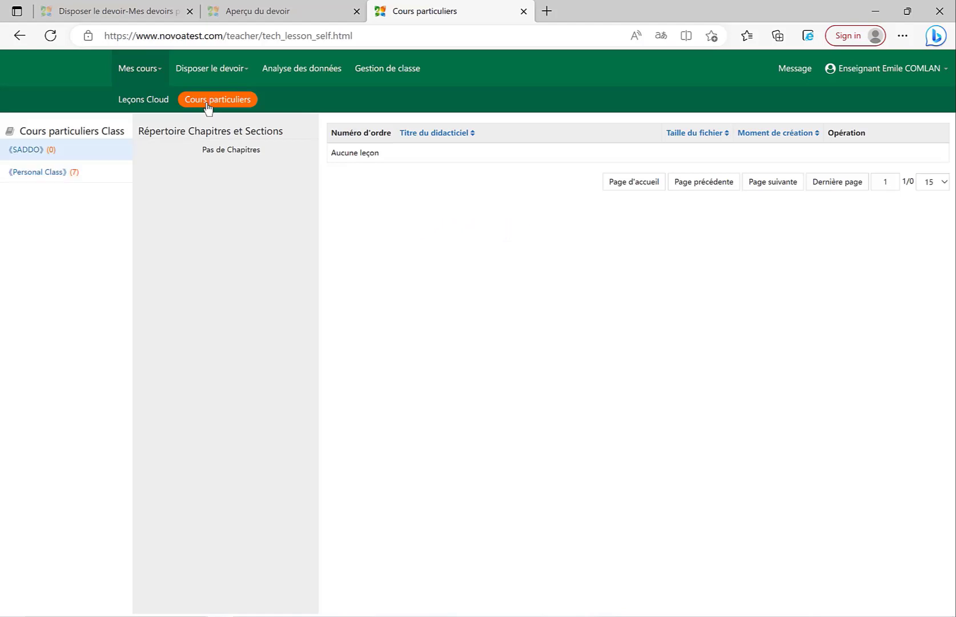
click(49, 173)
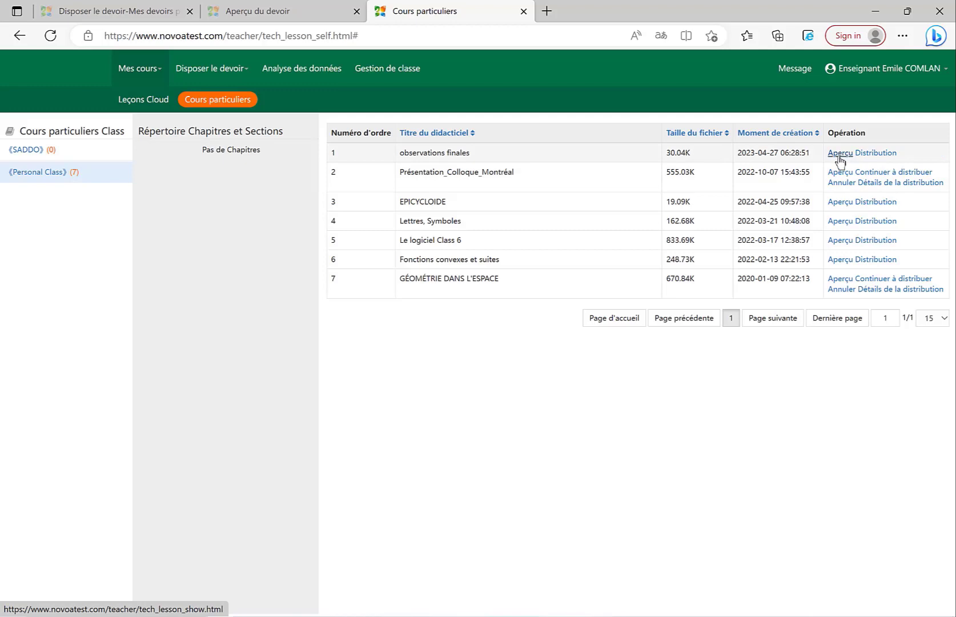
- Distribute the observations finales lesson to student 1 in the Math class
click(875, 153)
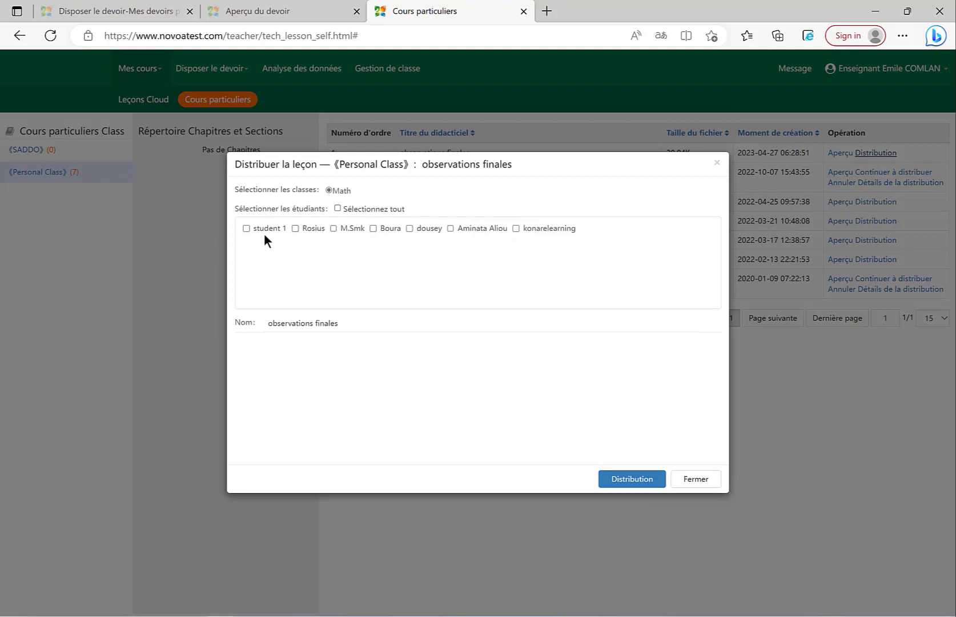
click(246, 228)
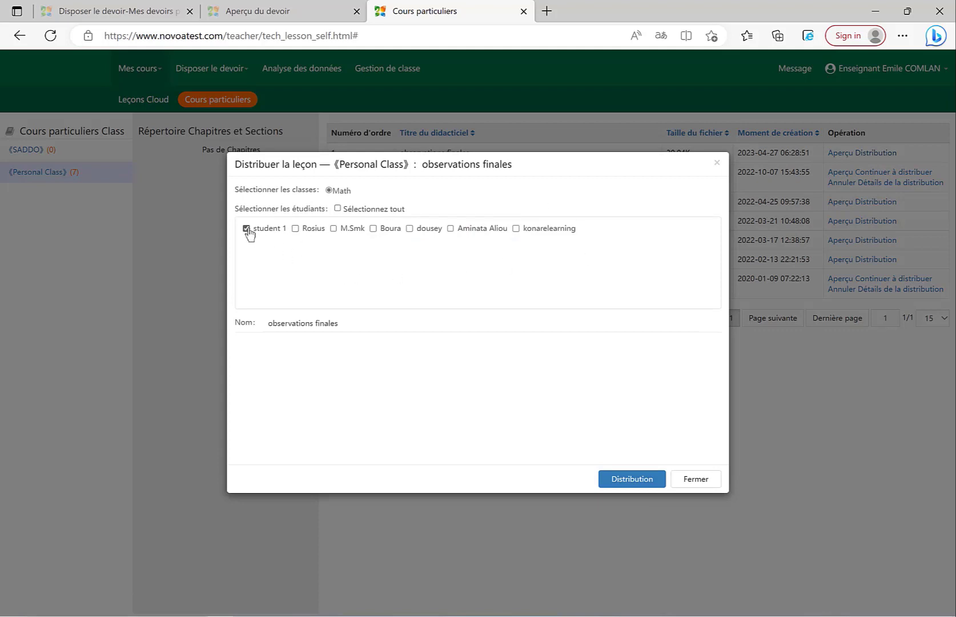
click(615, 483)
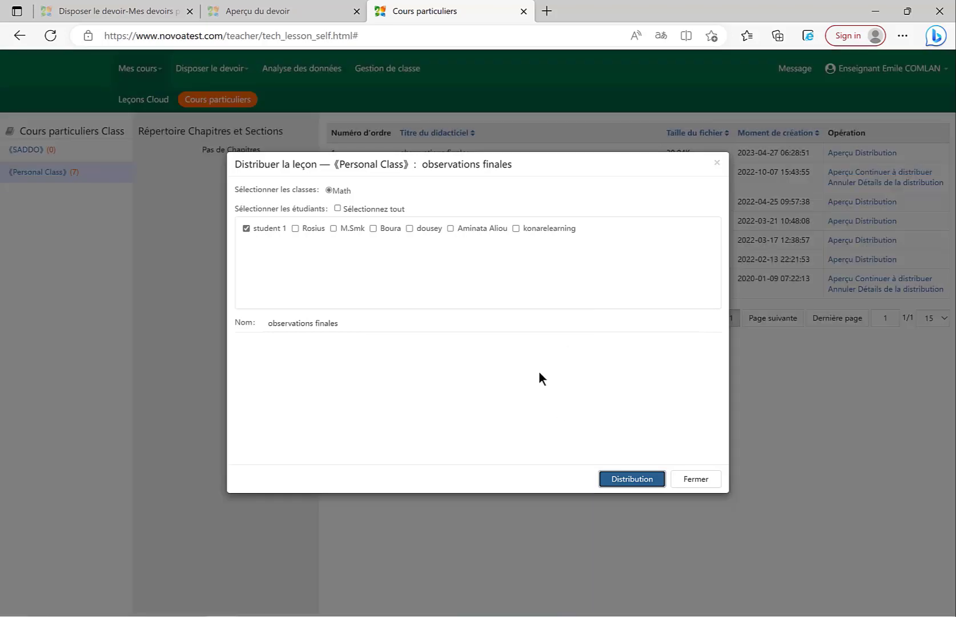
click(619, 478)
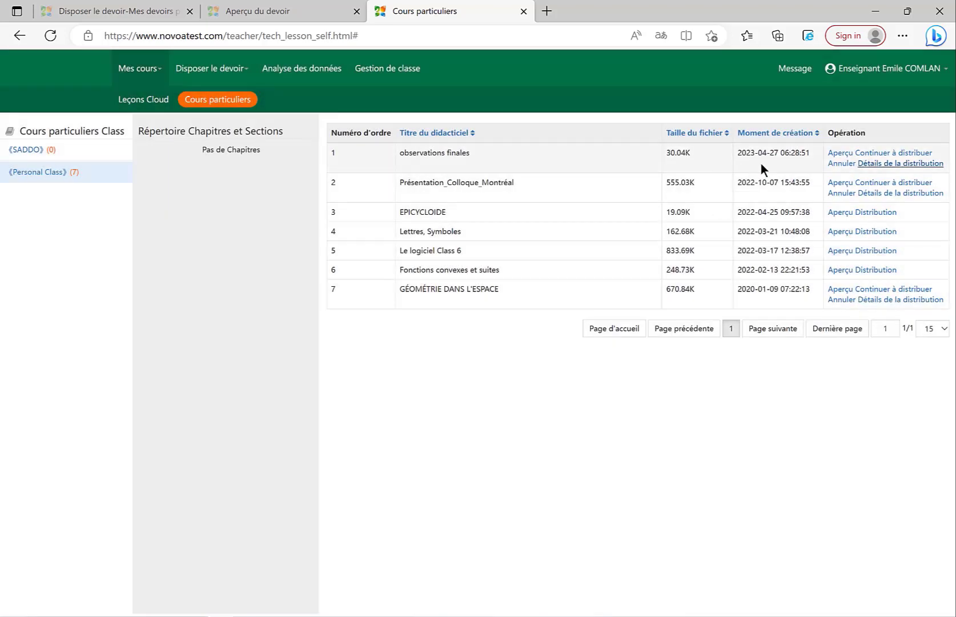
- Open the preview of the observations finales lesson
click(837, 155)
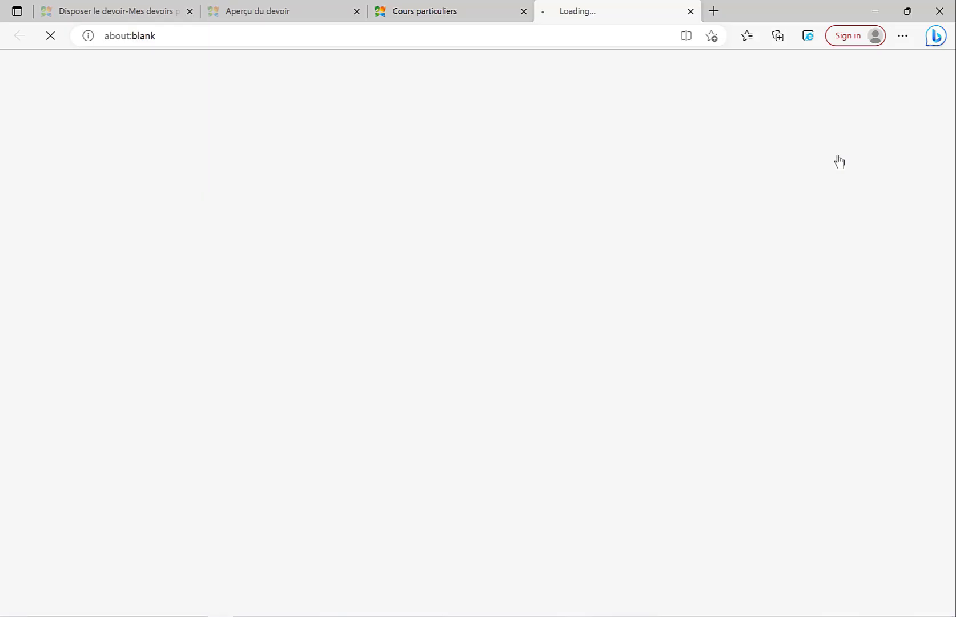